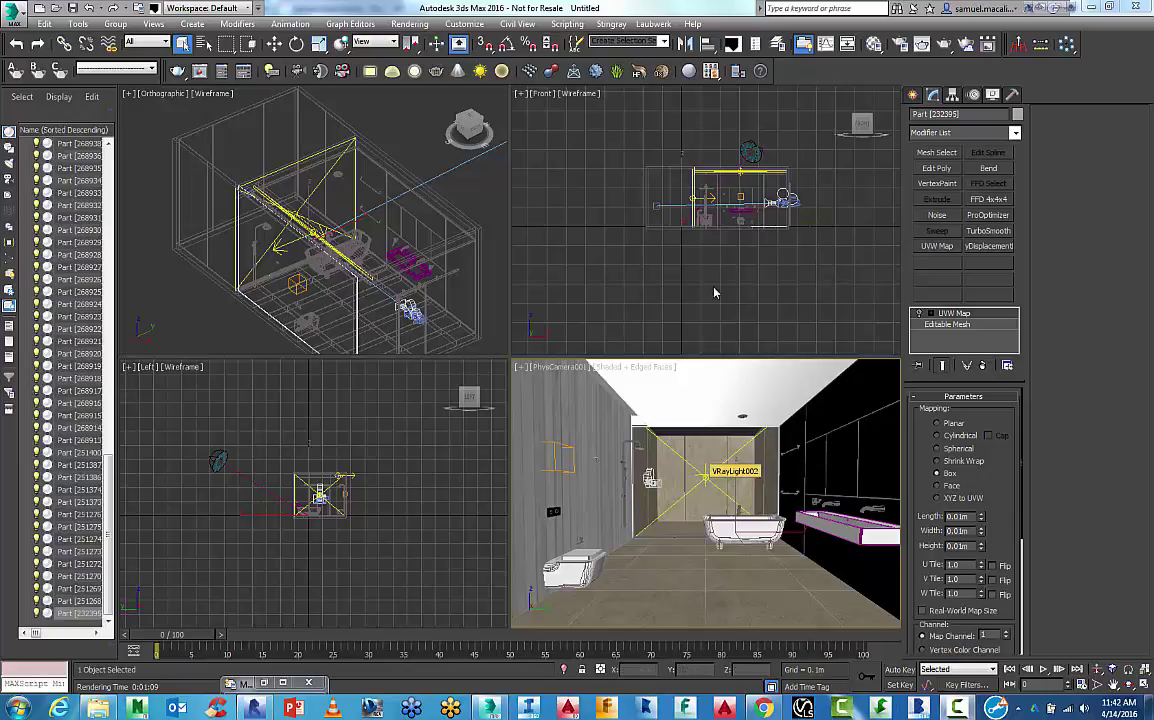
# Step: Deselect, then show the floor plan in a maximized, grid-free Top view zoomed to fit
pyautogui.click(575, 260)
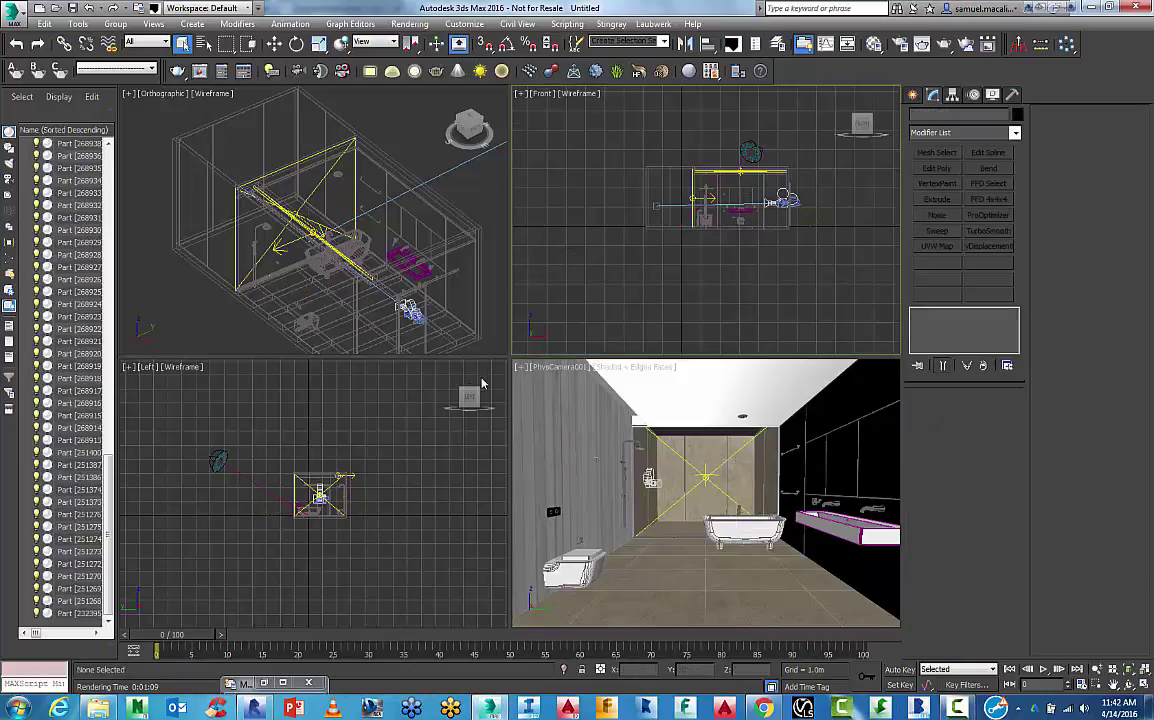
pyautogui.press('t')
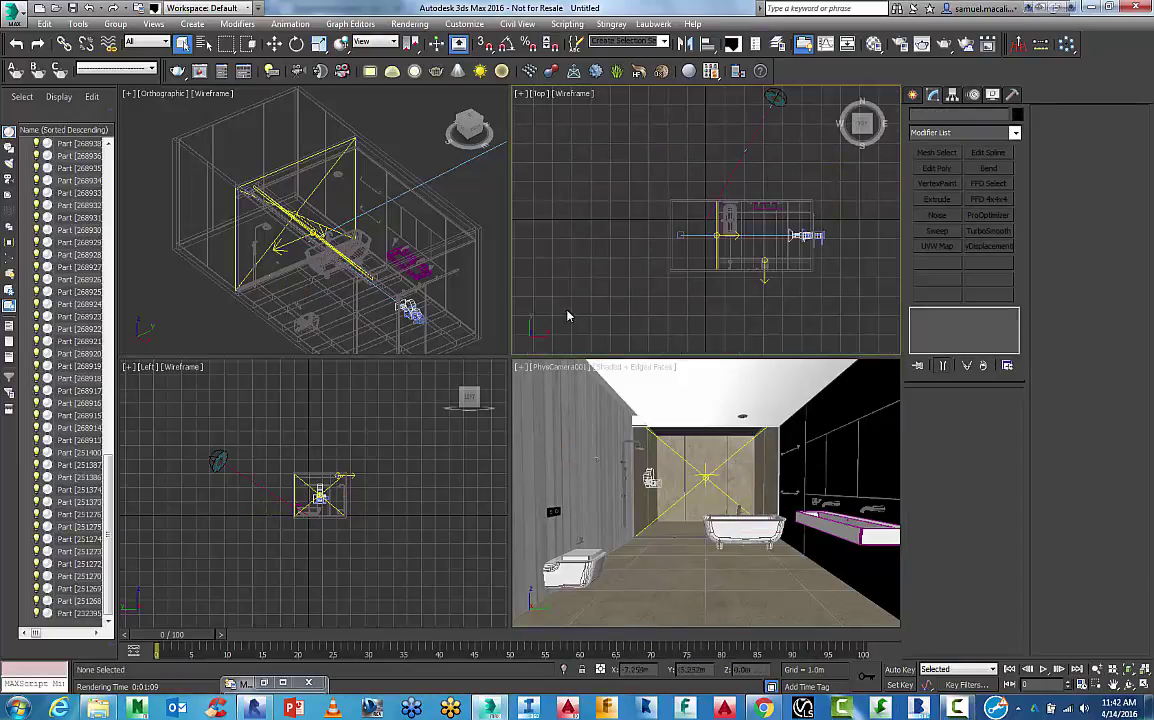
pyautogui.press('g')
pyautogui.hotkey('alt', 'w')
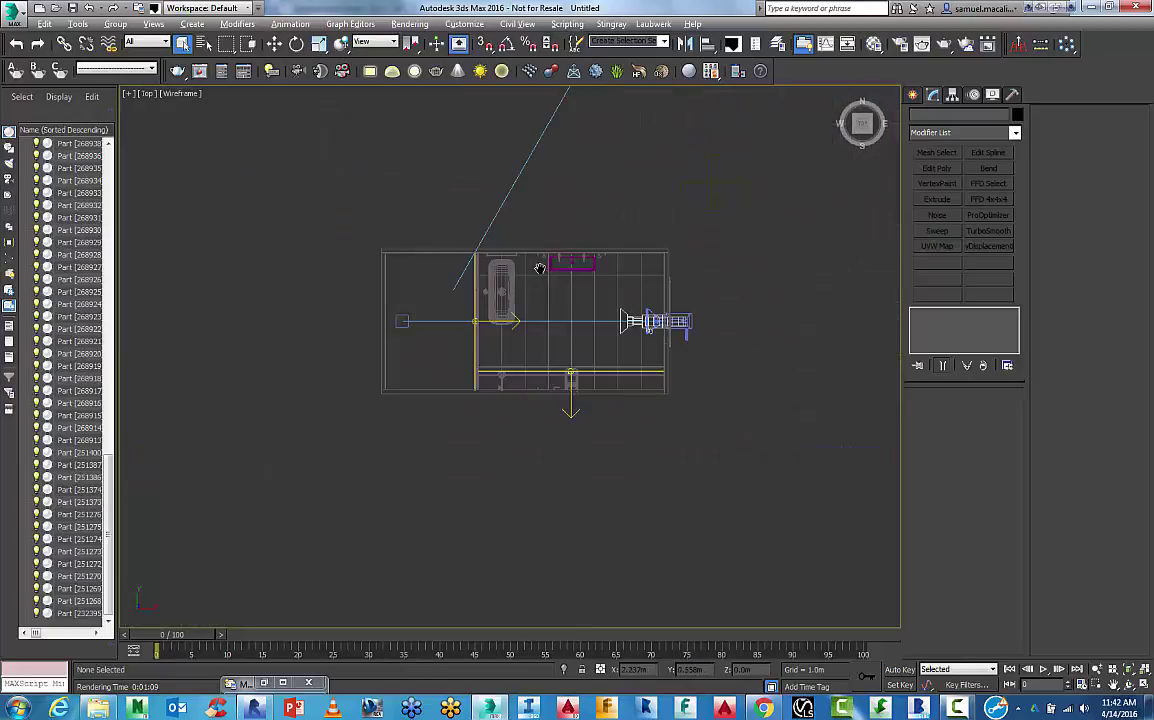
pyautogui.scroll(-1, 528, 330)
pyautogui.scroll(2, 525, 327)
pyautogui.scroll(-4, 527, 326)
pyautogui.scroll(4, 523, 322)
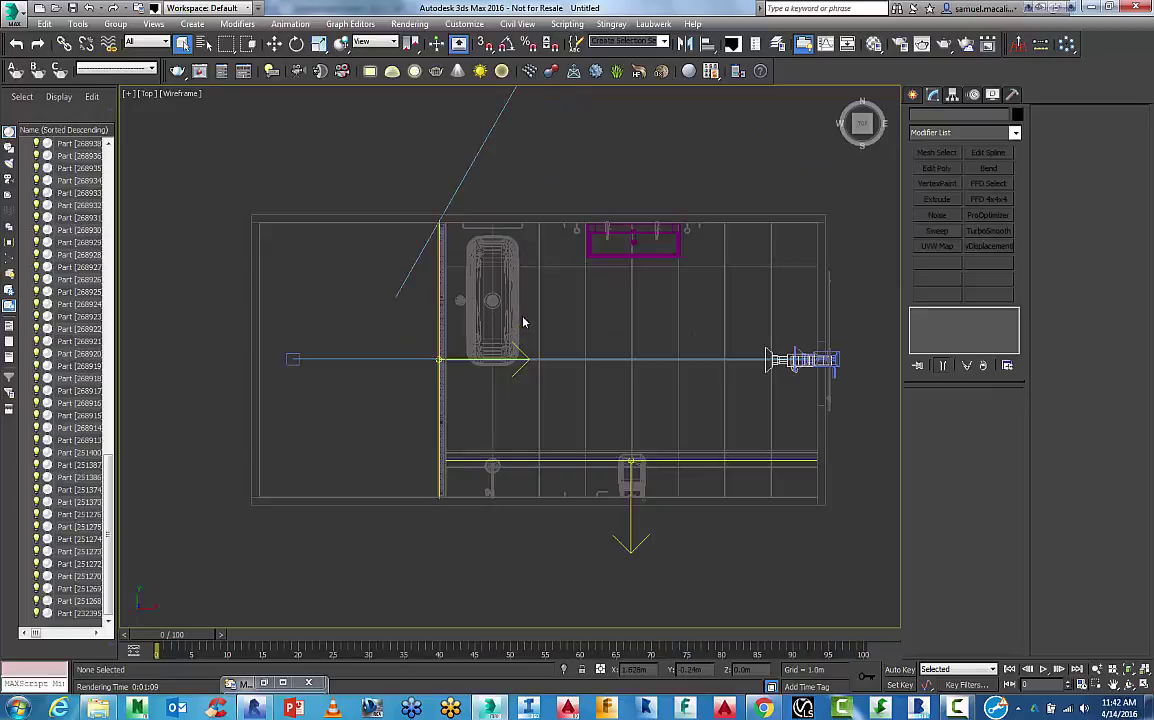
# Step: Start a merge from the render people.max scene file
pyautogui.click(10, 18)
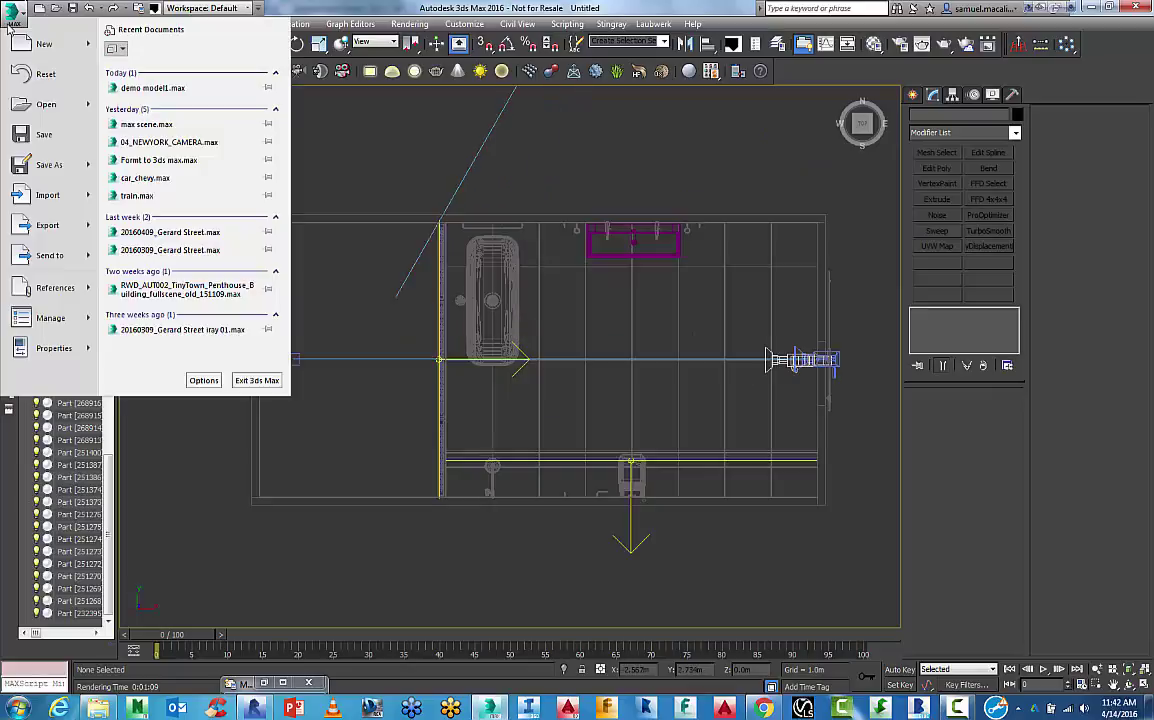
pyautogui.click(11, 9)
pyautogui.moveTo(47, 195)
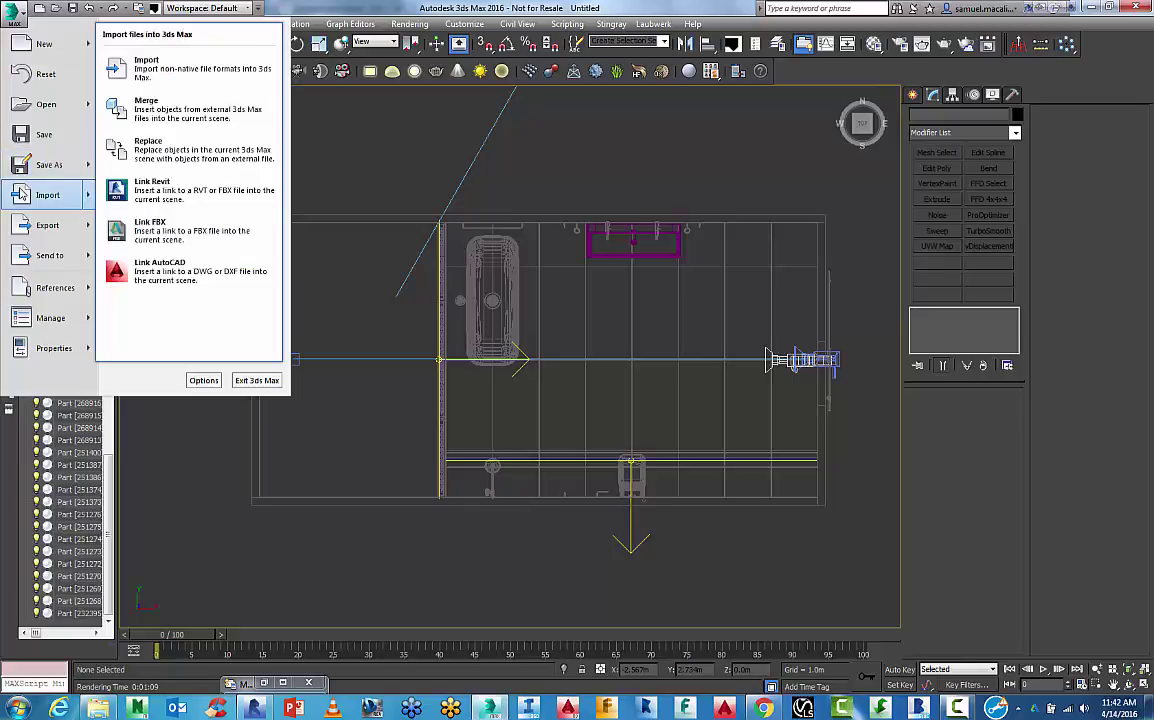
pyautogui.click(165, 95)
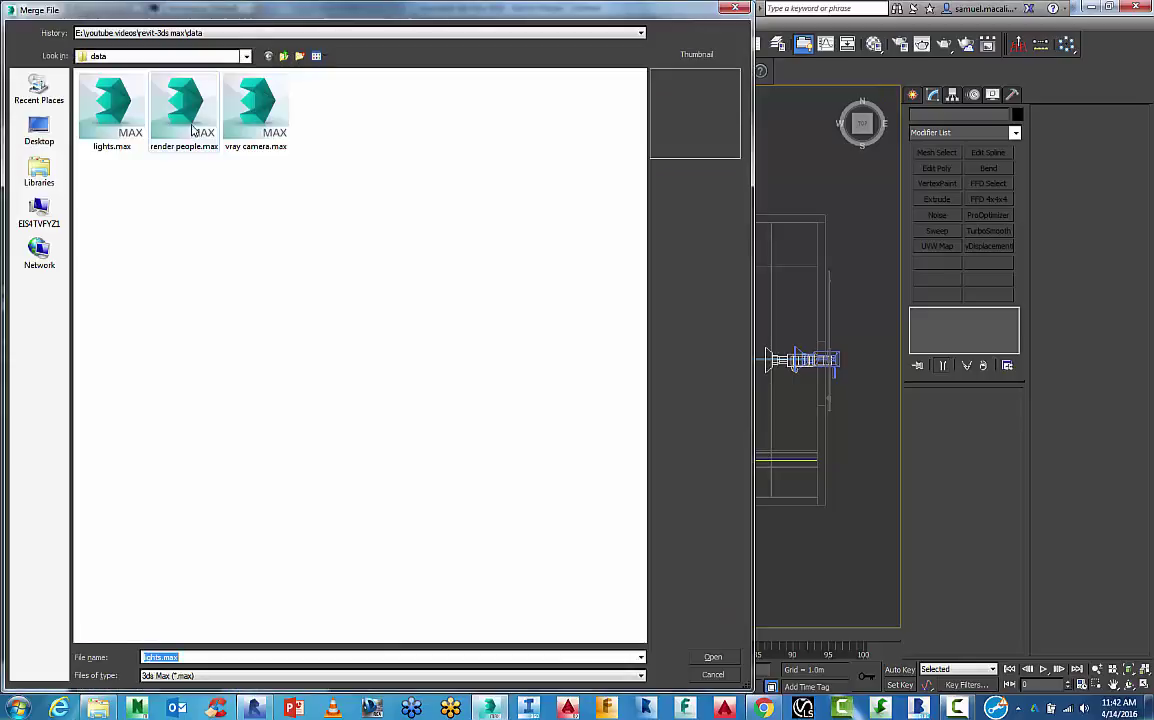
pyautogui.click(176, 118)
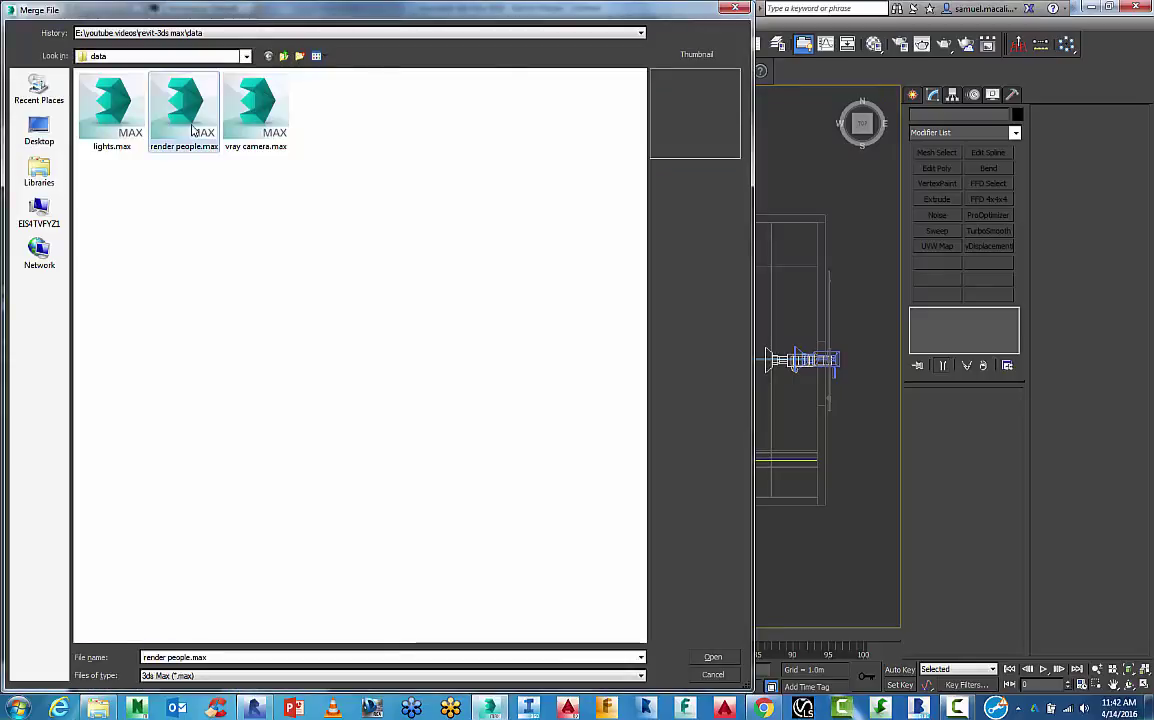
pyautogui.click(712, 657)
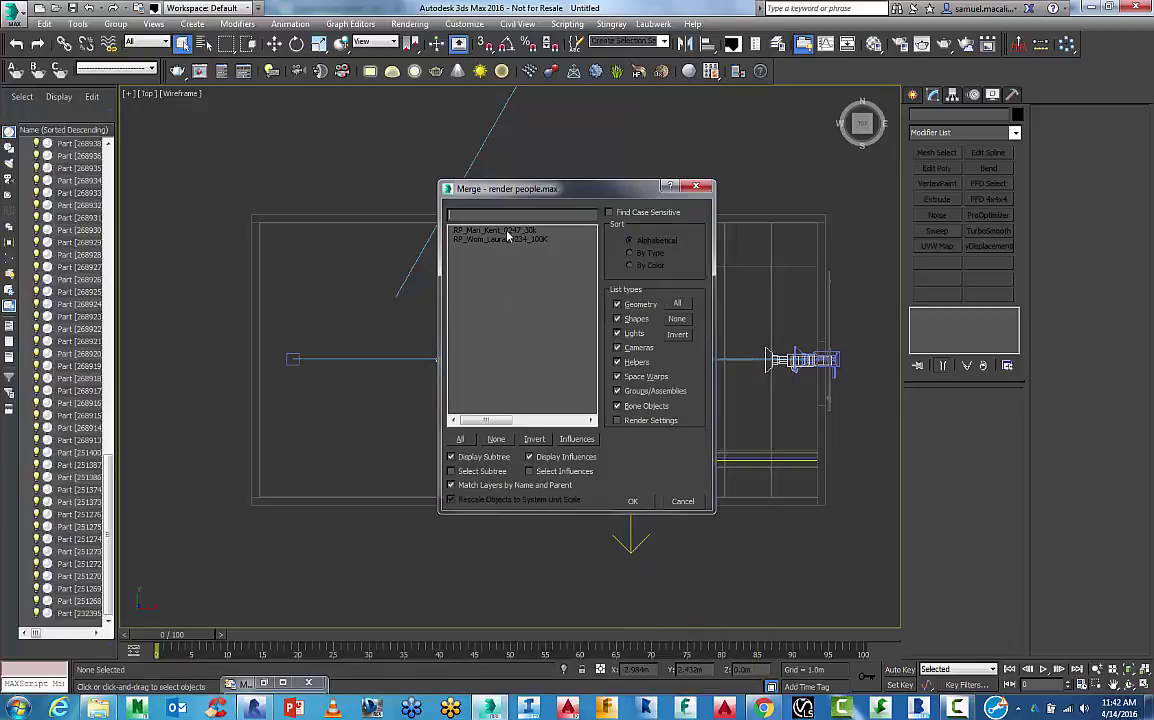
# Step: Merge both RP_Man_Kent_0247_30k and RP_Wom_Laura_0234_100K into the bathroom scene
pyautogui.click(509, 231)
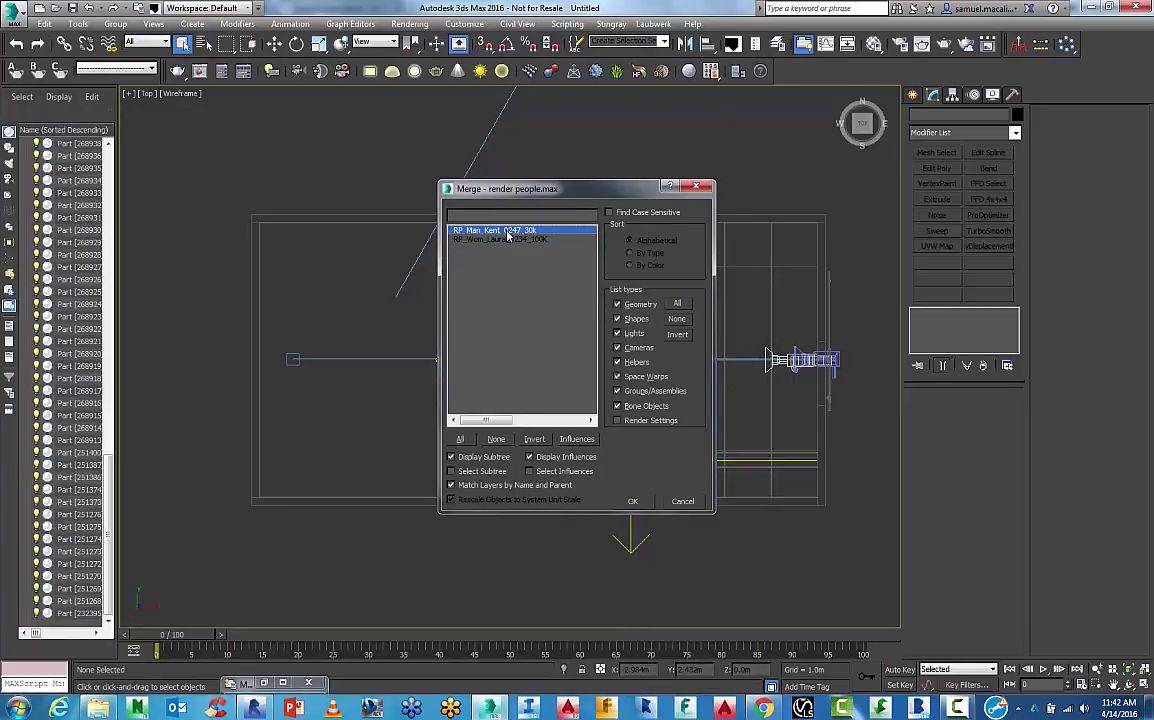
pyautogui.click(508, 240)
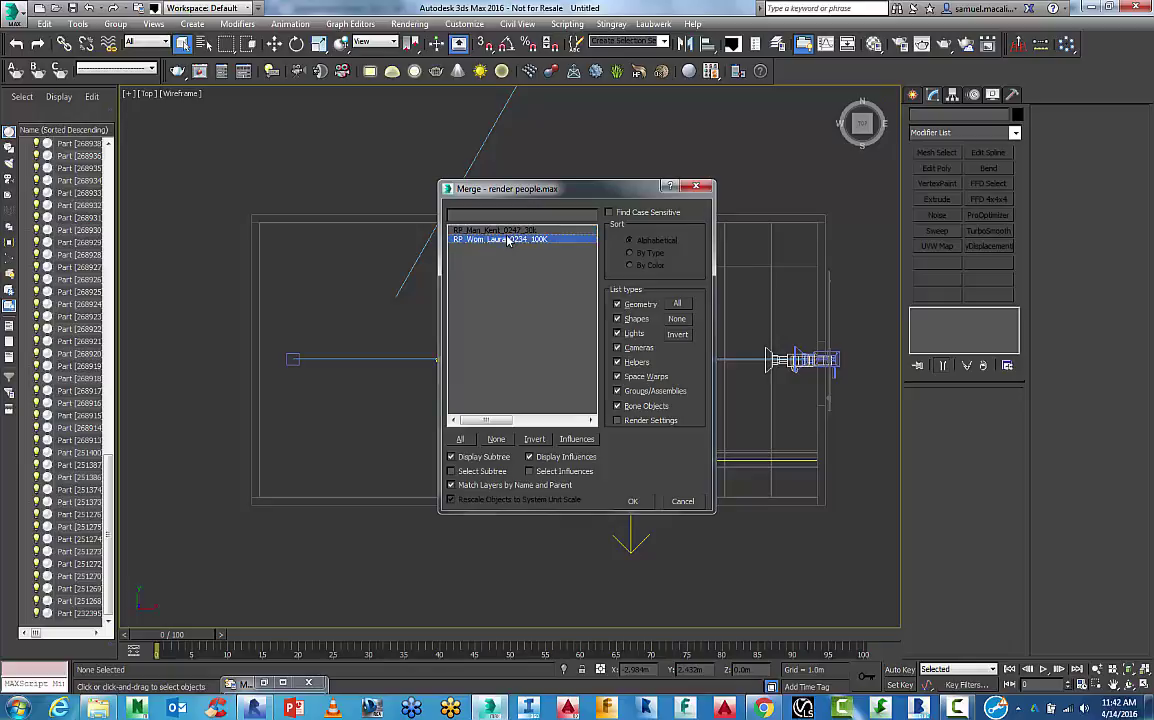
pyautogui.click(520, 231)
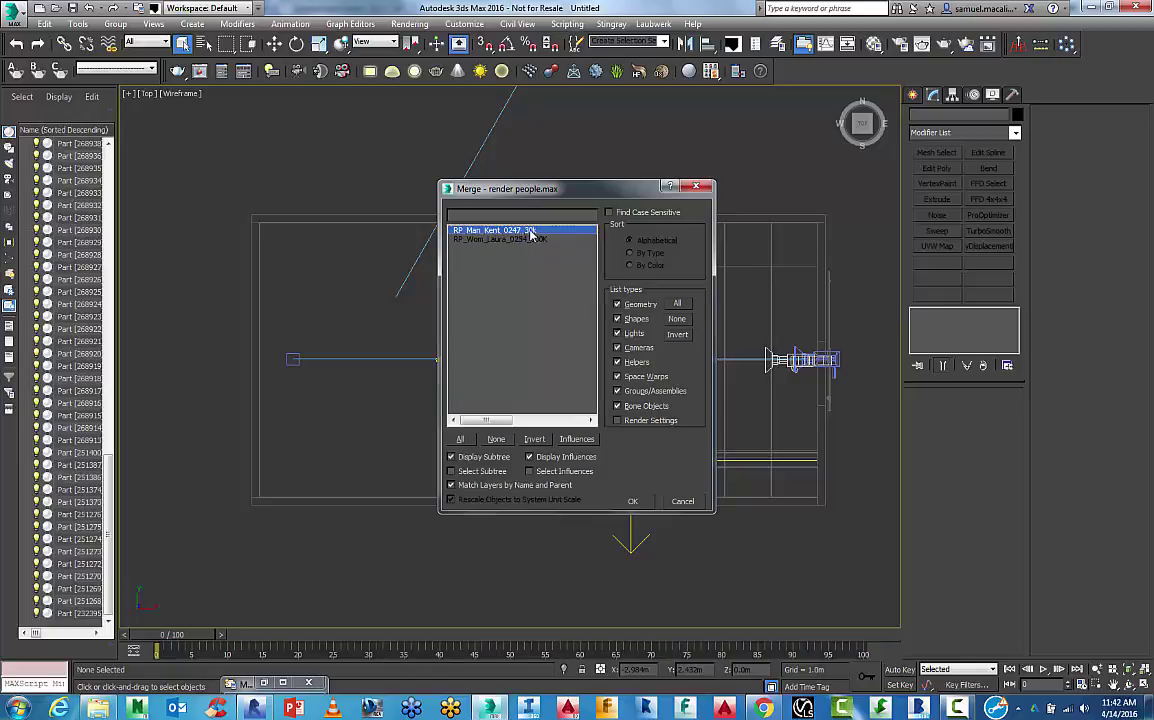
pyautogui.click(536, 240)
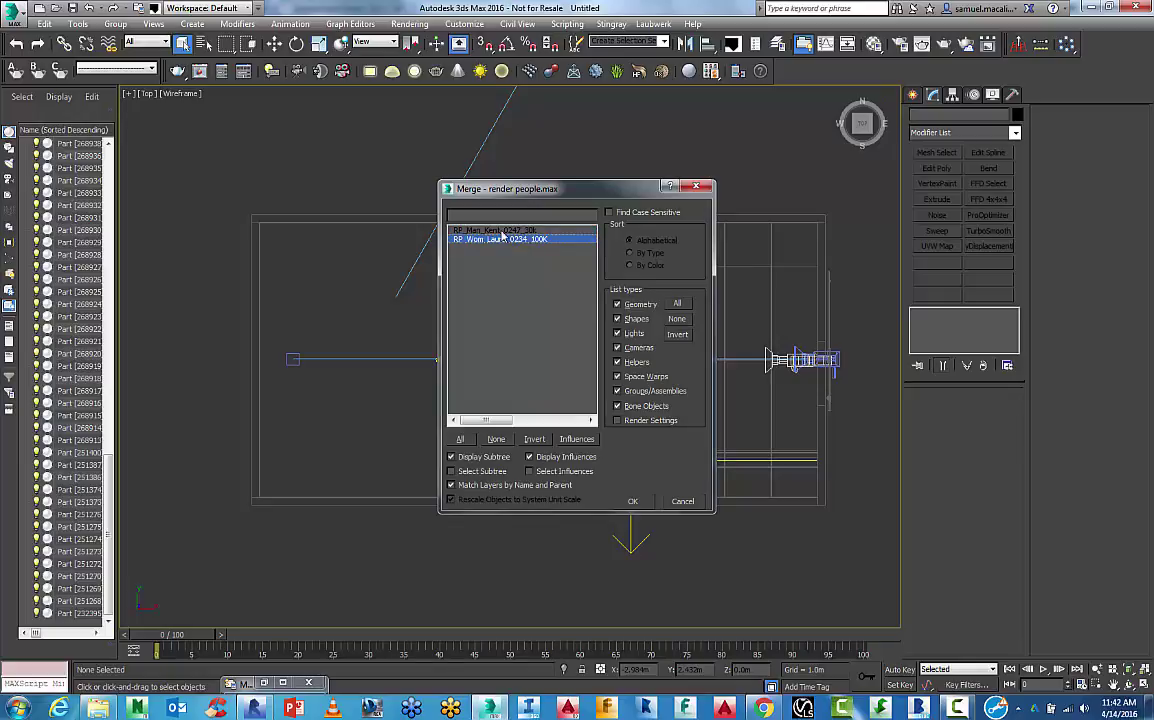
pyautogui.keyDown('ctrl'); pyautogui.click(502, 231); pyautogui.keyUp('ctrl')
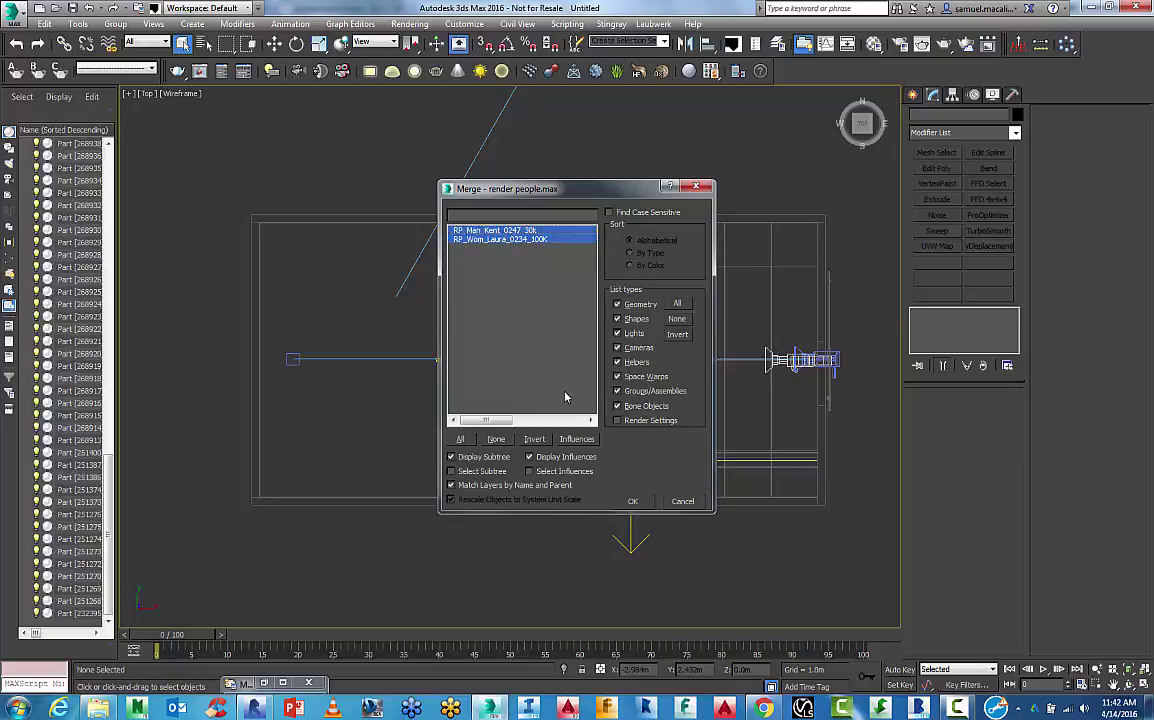
pyautogui.click(633, 502)
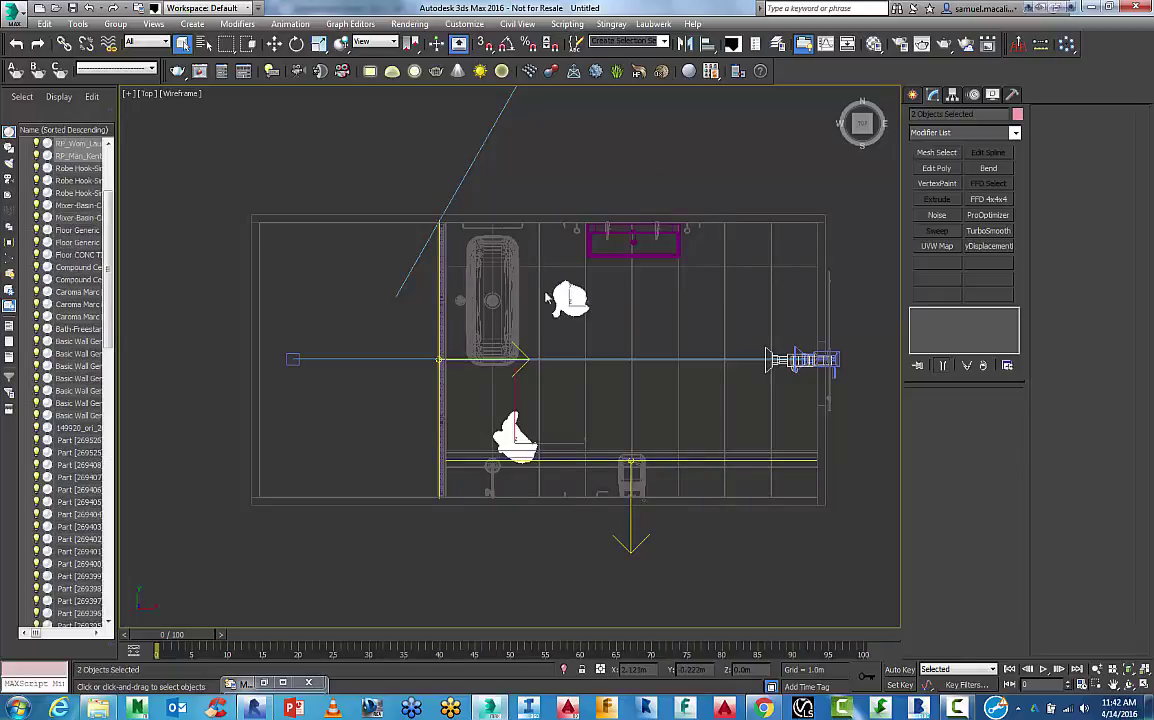
# Step: Select the RP_Wom_Laura figure and zoom around to inspect the merged figures
pyautogui.click(566, 300)
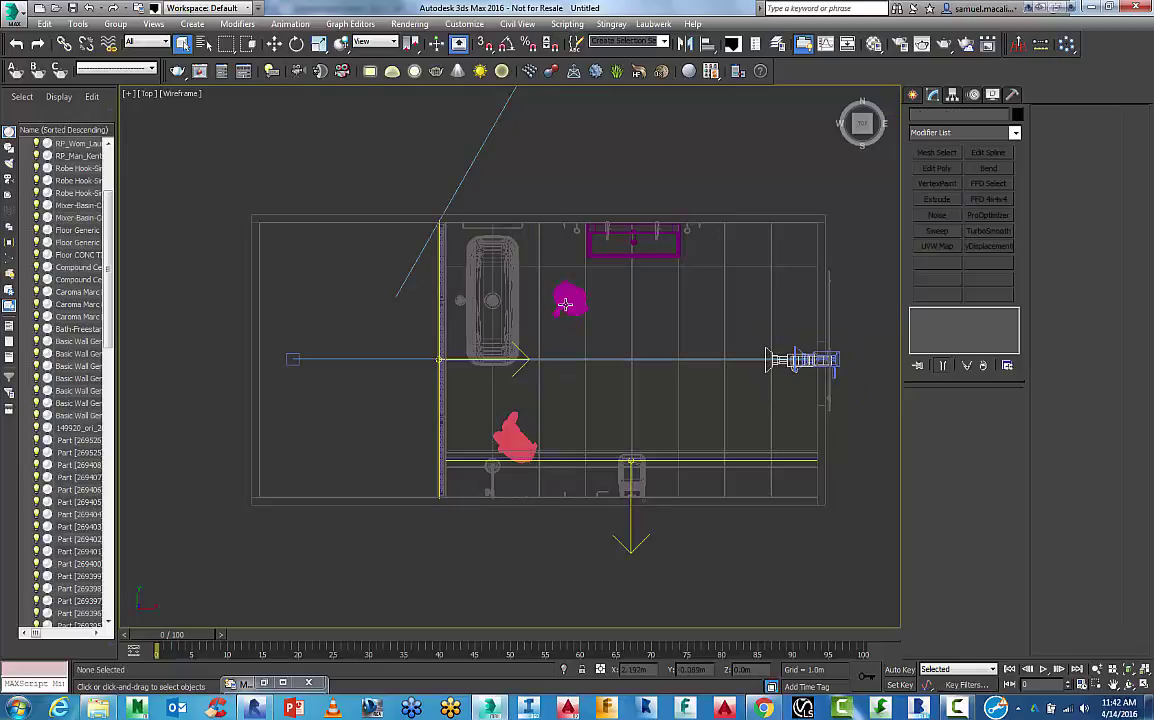
pyautogui.scroll(4, 566, 300)
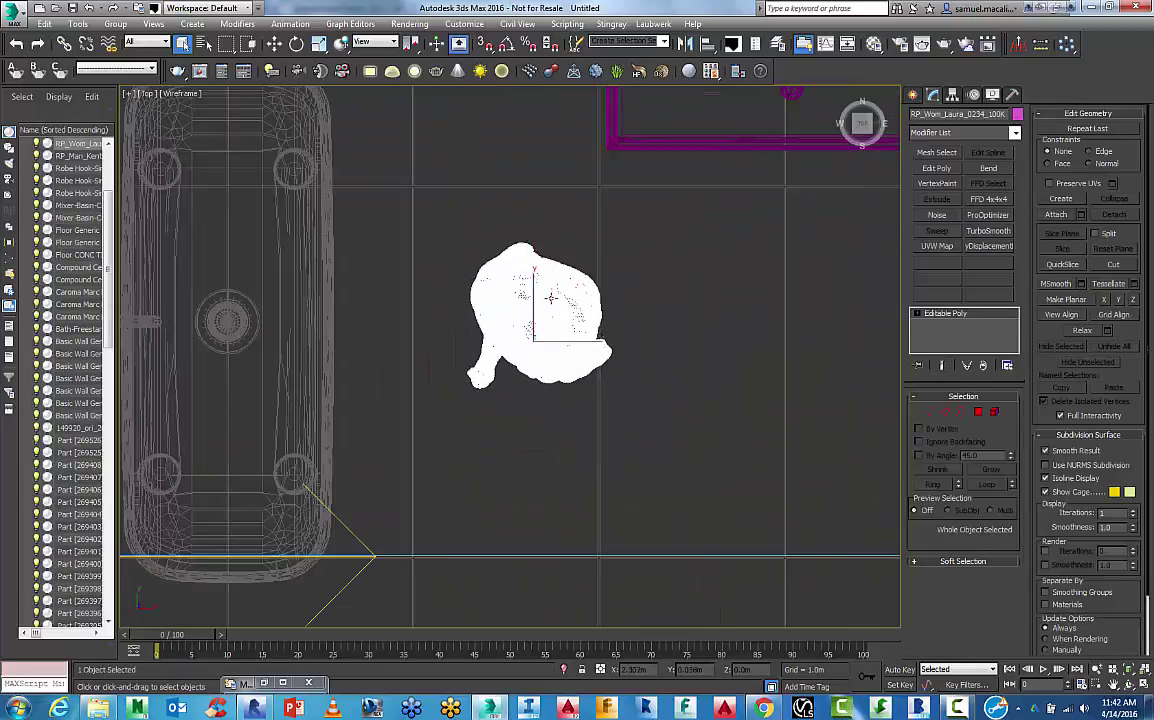
pyautogui.scroll(3, 566, 300)
pyautogui.scroll(2, 566, 300)
pyautogui.scroll(2, 566, 275)
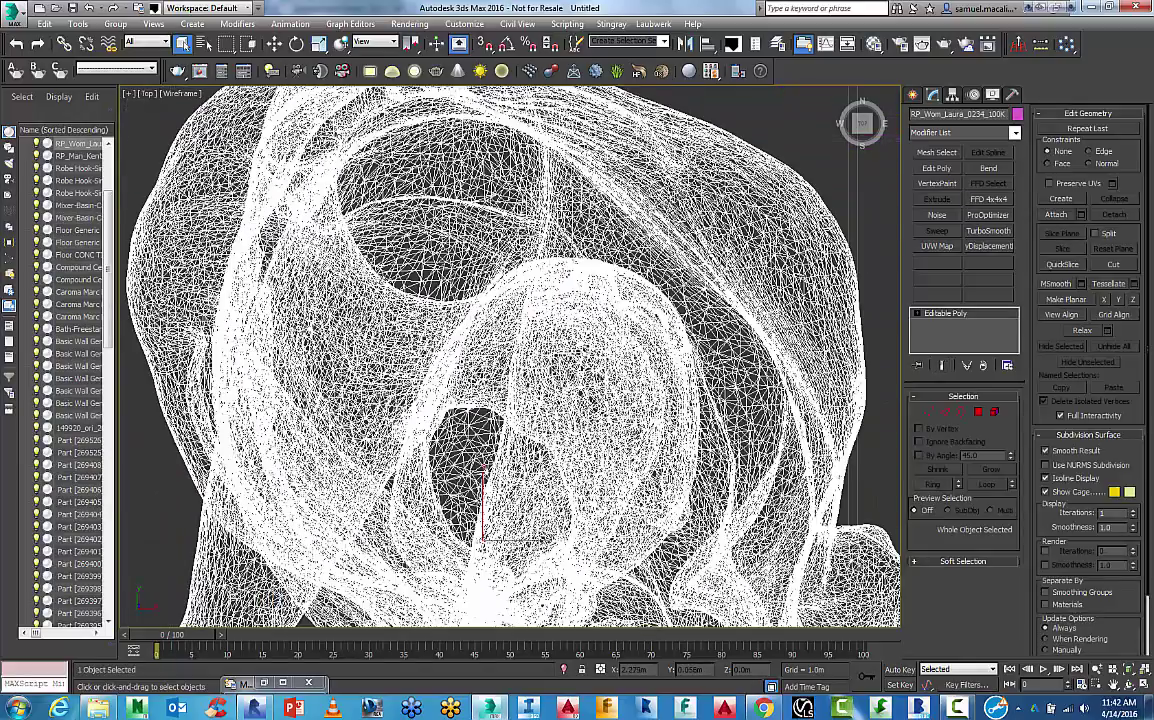
pyautogui.scroll(-2, 547, 205)
pyautogui.scroll(-4, 600, 235)
pyautogui.scroll(-3, 600, 235)
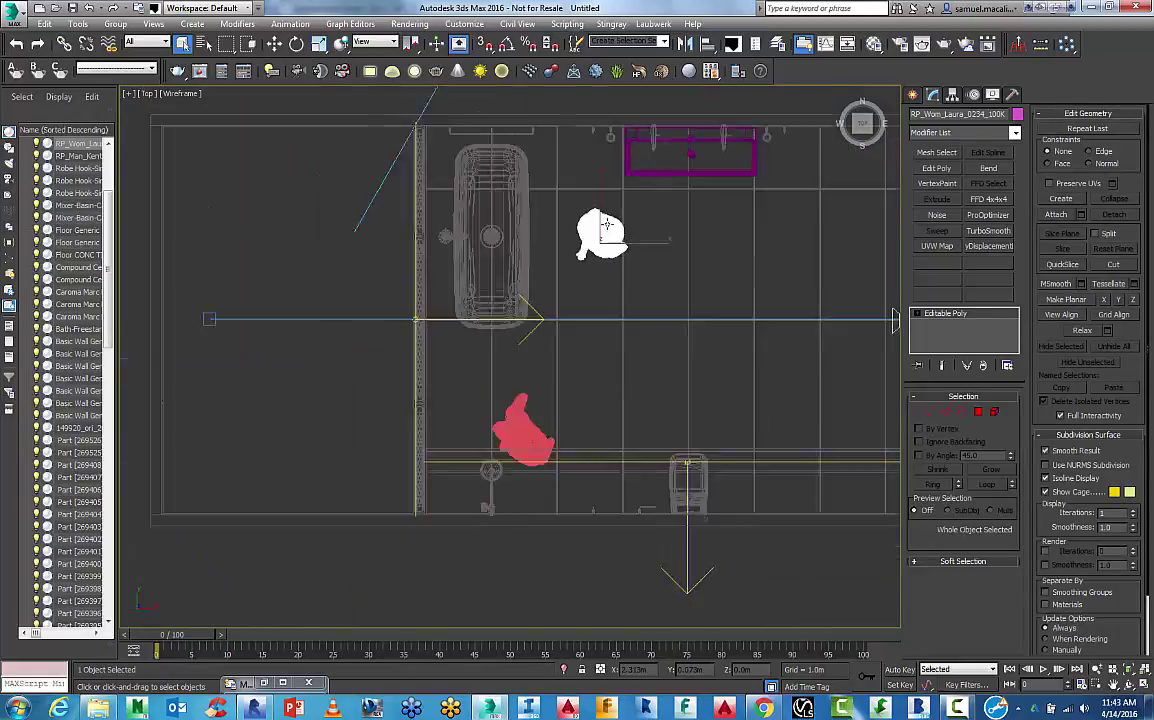
pyautogui.click(590, 329)
pyautogui.scroll(3, 555, 356)
pyautogui.scroll(2, 554, 355)
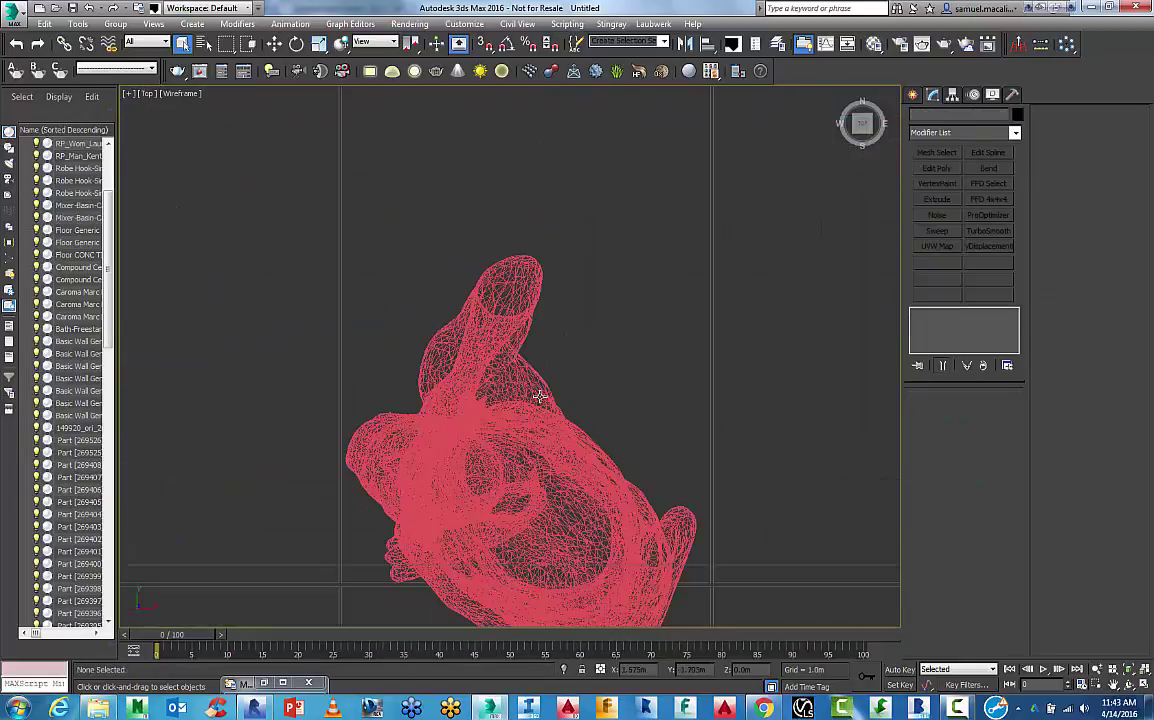
pyautogui.scroll(-5, 539, 395)
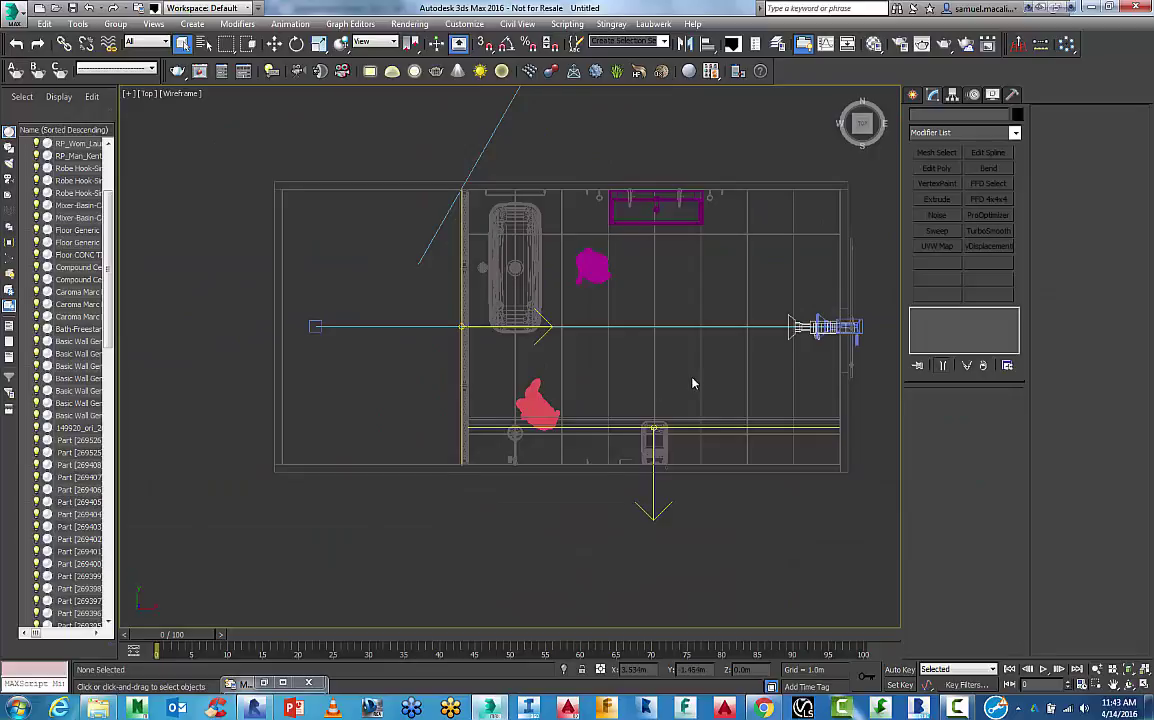
# Step: View the scene through PhysCamera001 in Shaded mode and select the camera
pyautogui.press('c')
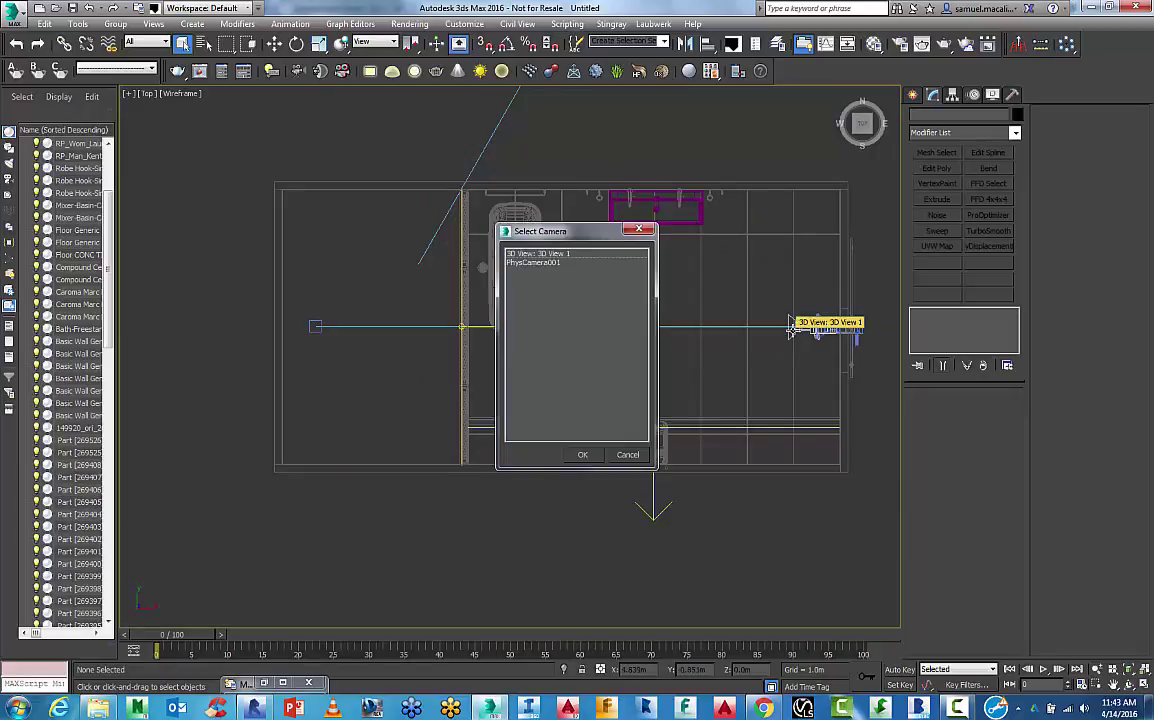
pyautogui.click(535, 262)
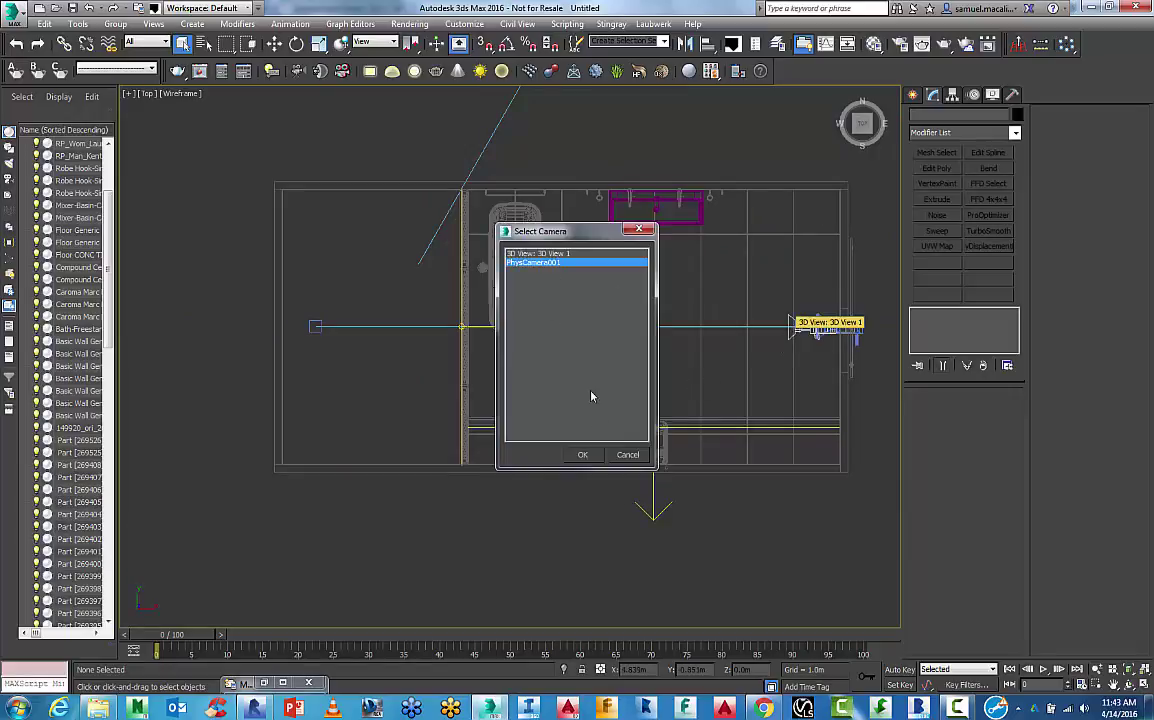
pyautogui.click(588, 455)
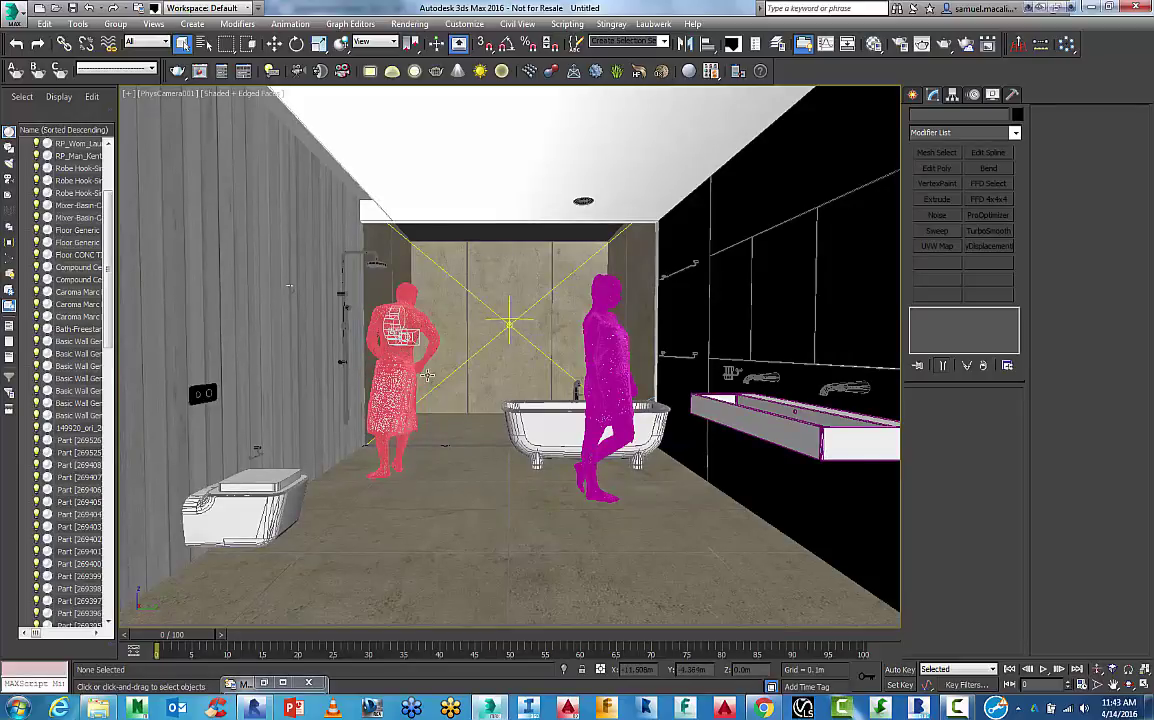
pyautogui.press('F4')
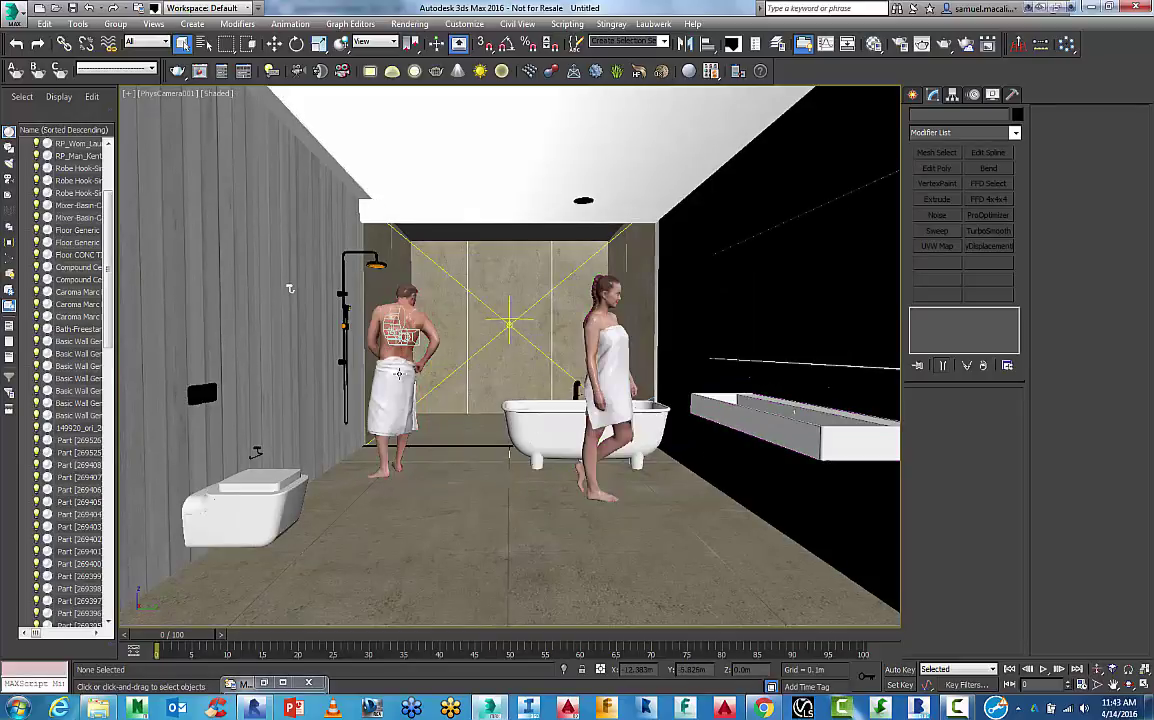
pyautogui.click(289, 289)
# Step: Hide the selected camera, then select the woman and man figures
pyautogui.rightClick(391, 332)
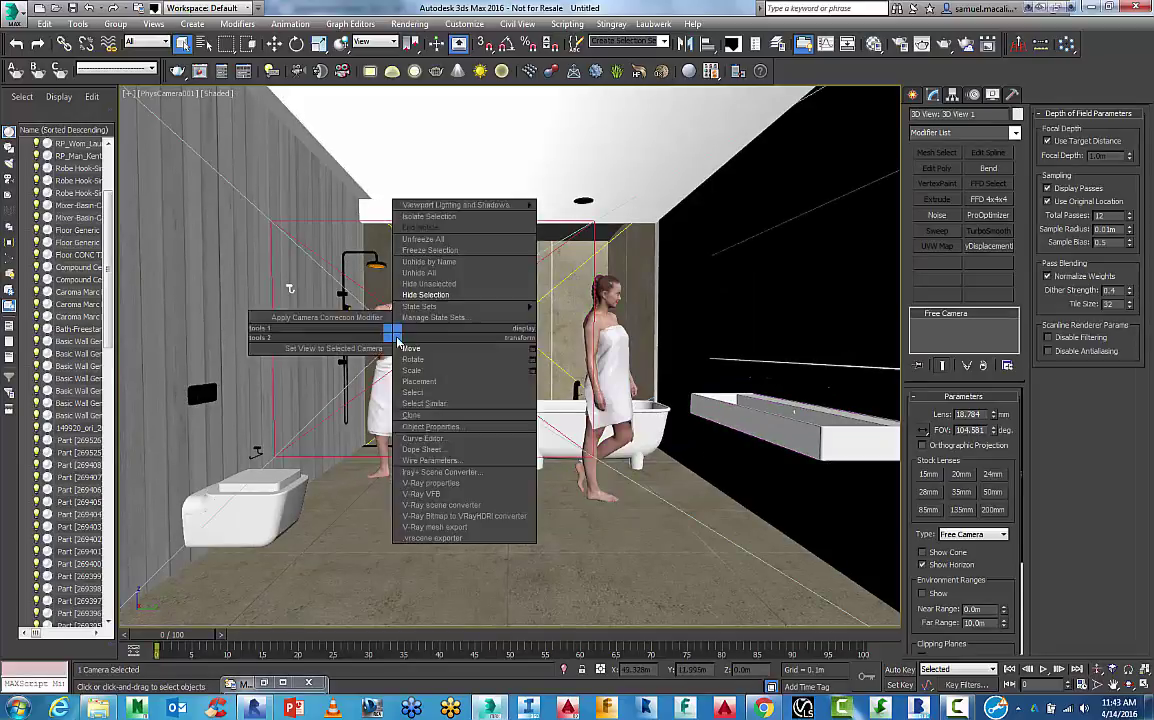
pyautogui.click(425, 295)
pyautogui.click(498, 337)
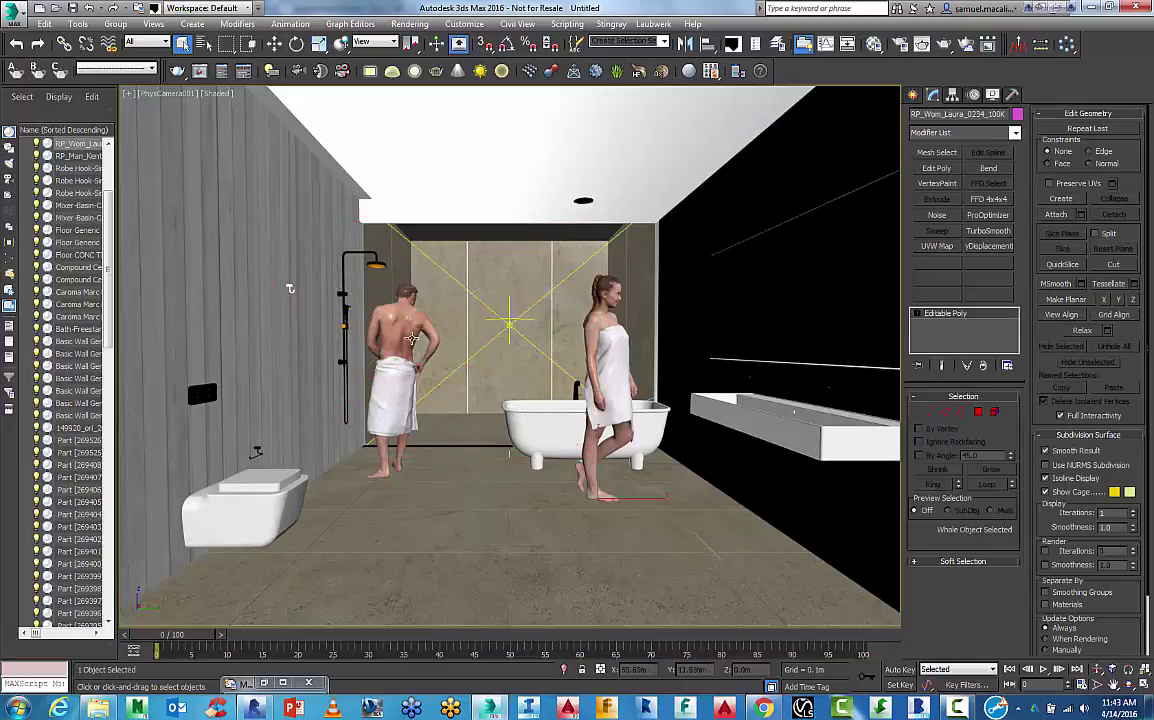
pyautogui.click(380, 306)
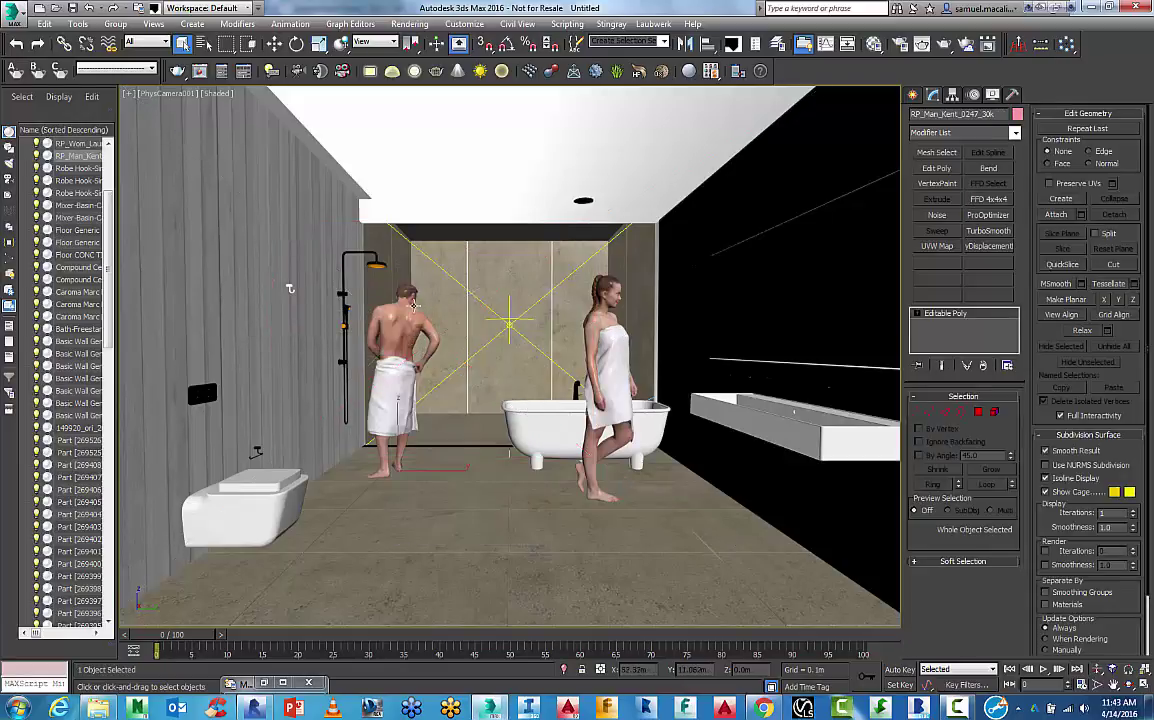
# Step: Try Realistic shading, return to Shaded, select the woman, and restore the four-view layout
pyautogui.click(217, 93)
pyautogui.click(241, 121)
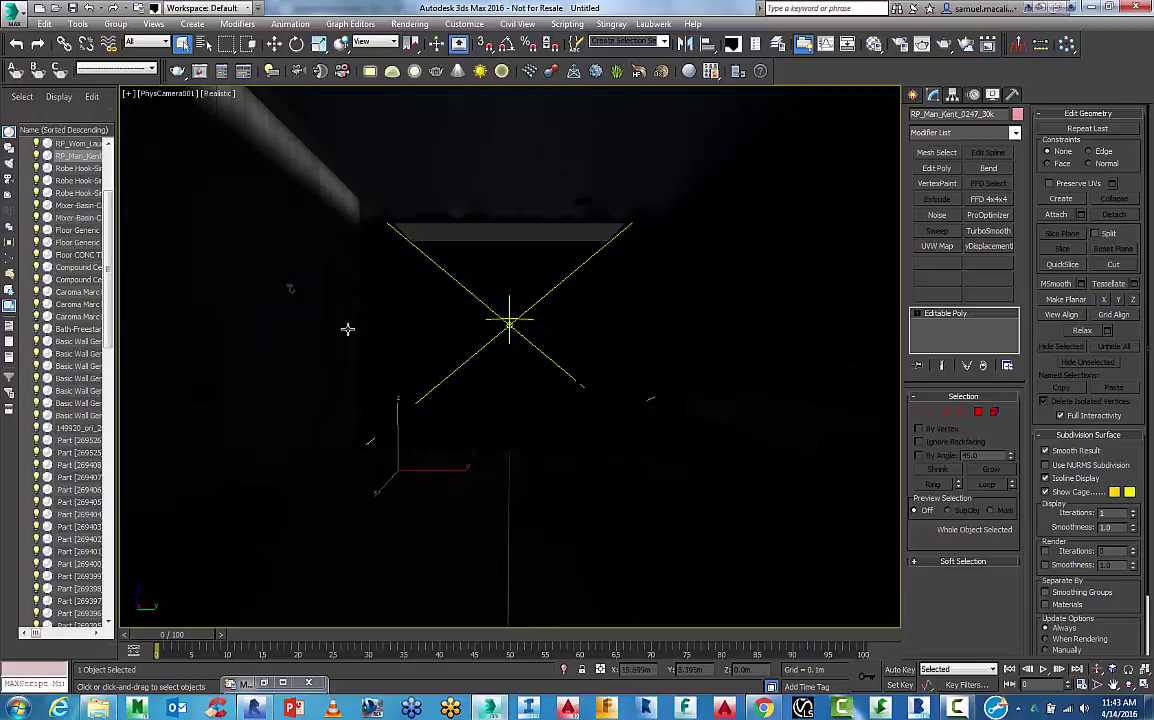
pyautogui.click(214, 93)
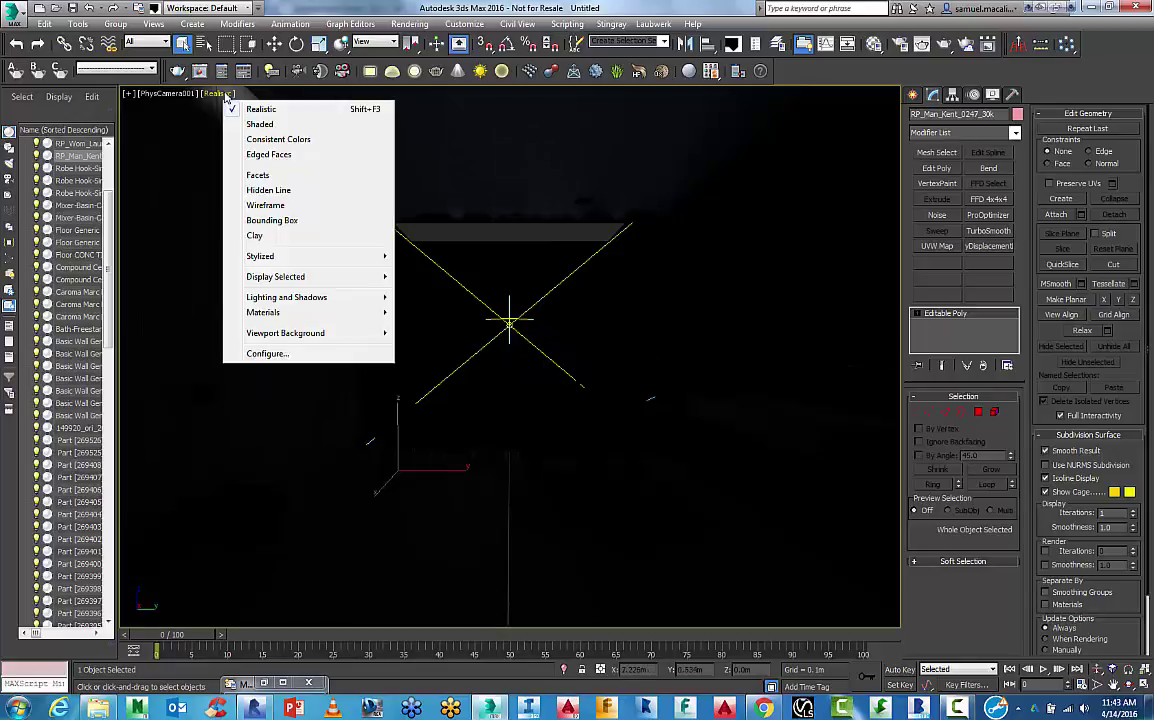
pyautogui.click(252, 124)
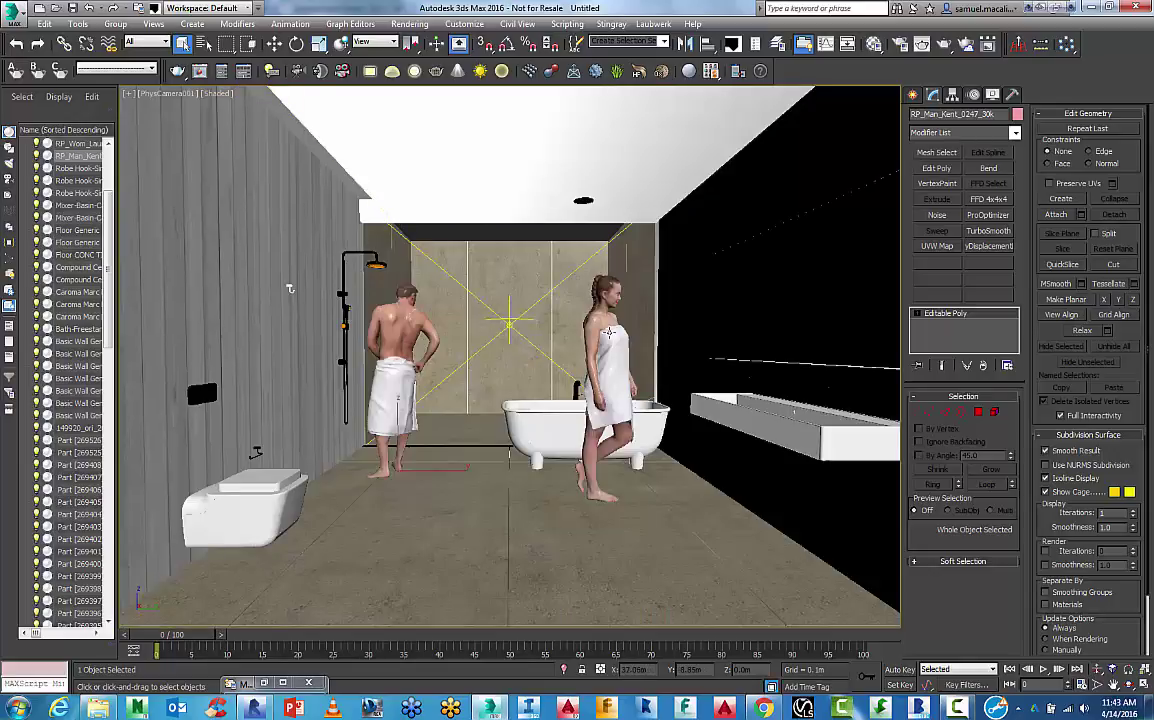
pyautogui.click(607, 330)
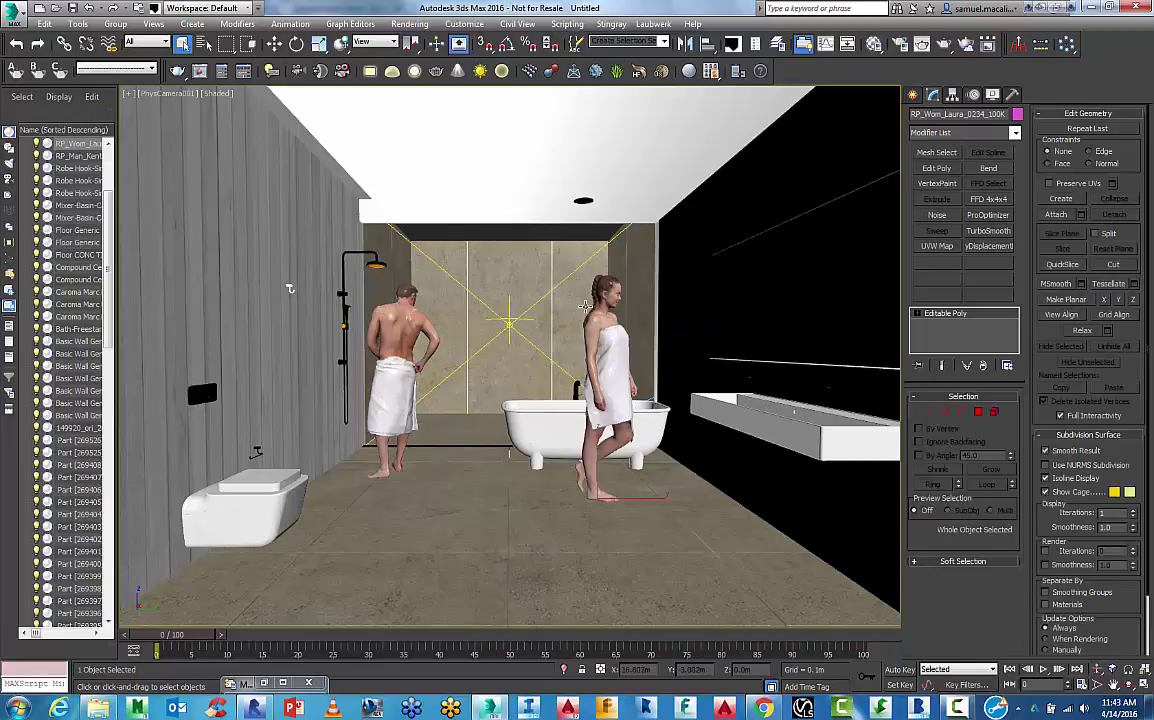
pyautogui.hotkey('alt', 'w')
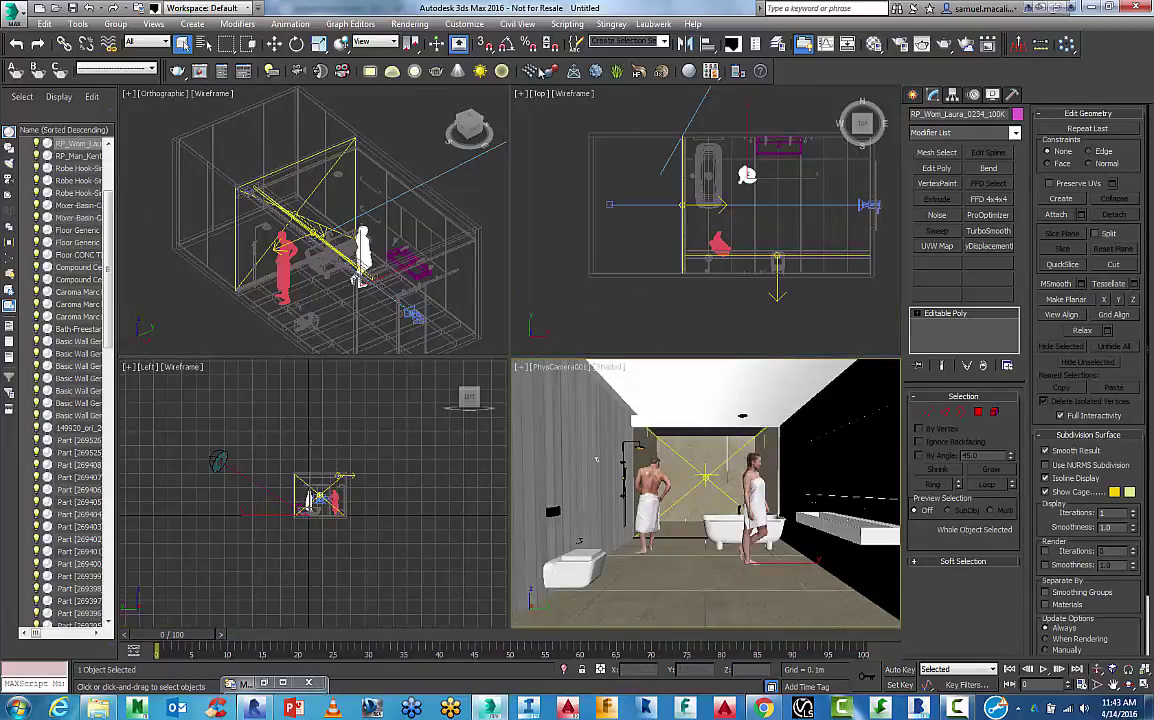
# Step: Rotate the woman figure around her vertical Z axis
pyautogui.click(274, 43)
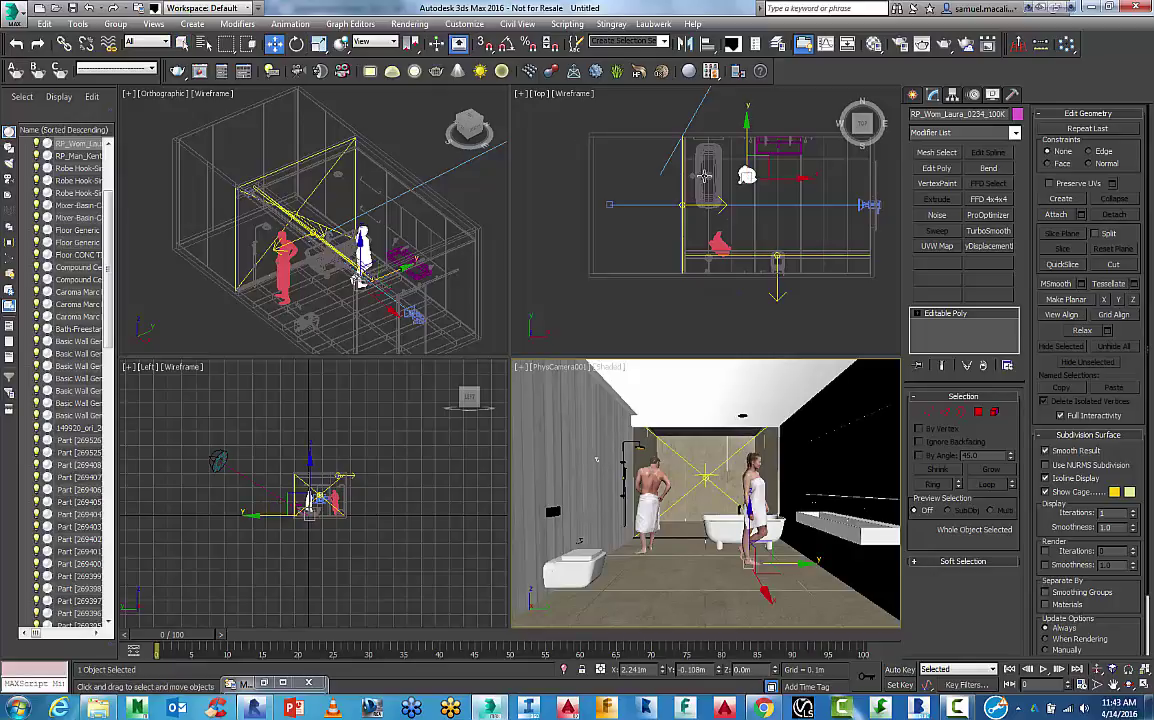
pyautogui.click(296, 44)
pyautogui.scroll(2, 676, 209)
pyautogui.scroll(2, 676, 209)
pyautogui.scroll(2, 676, 209)
pyautogui.moveTo(688, 228); pyautogui.dragTo(687, 273)
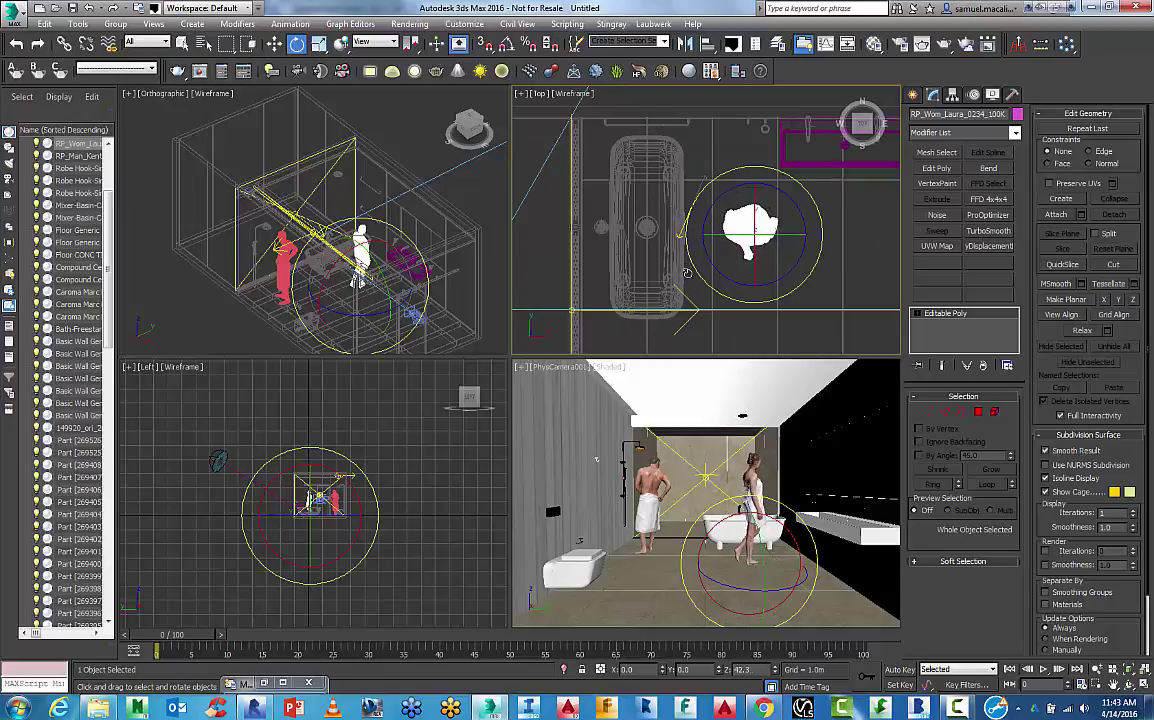
# Step: Move the woman forward toward the camera in the Top view
pyautogui.press('w')
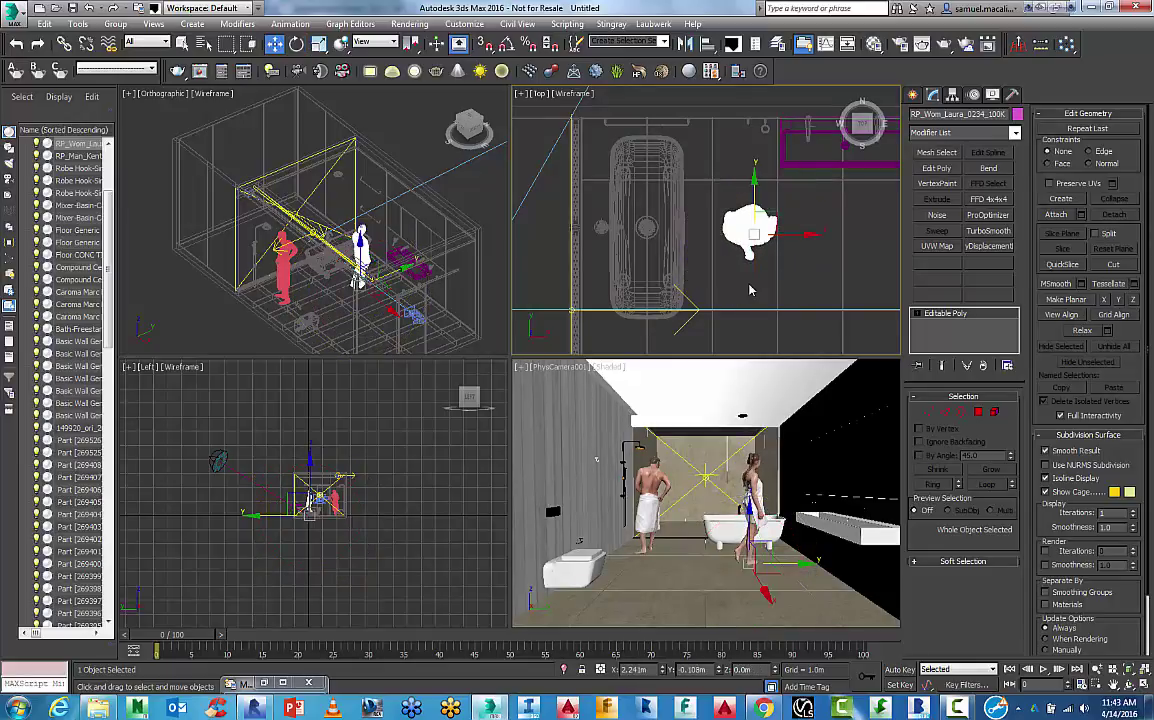
pyautogui.rightClick(745, 281)
pyautogui.click(771, 295)
pyautogui.scroll(-3, 663, 228)
pyautogui.moveTo(663, 228); pyautogui.dragTo(707, 210)
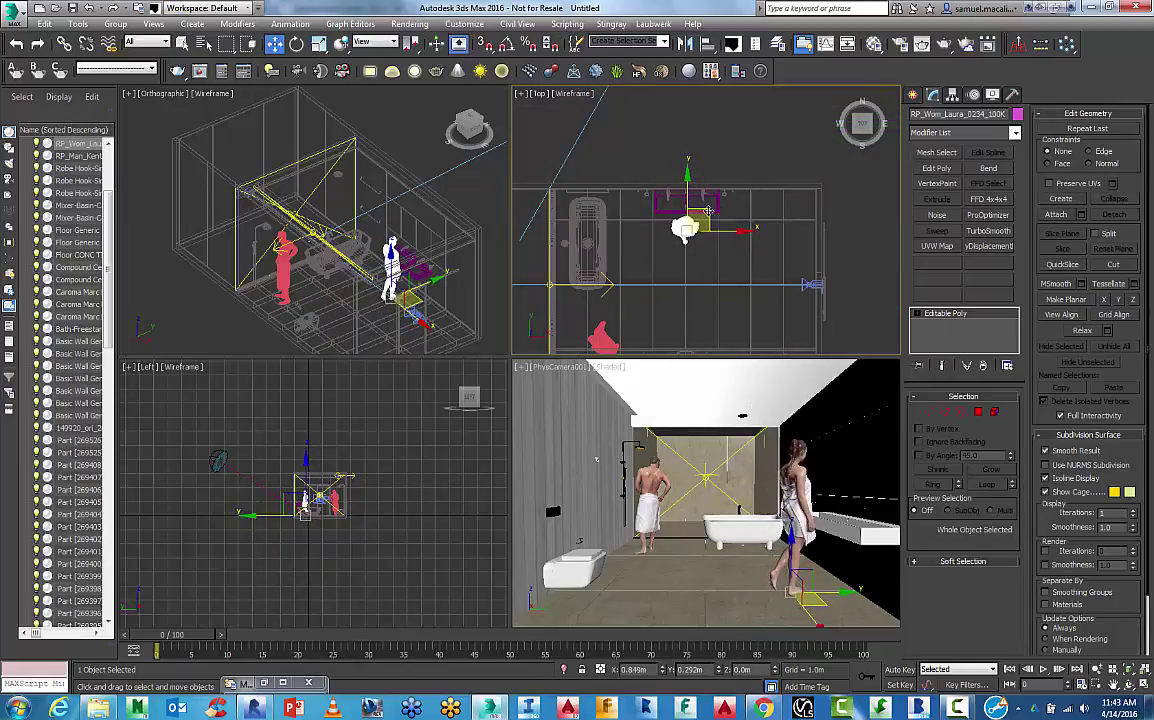
# Step: Shift the man slightly across the floor and maximize the camera view
pyautogui.moveTo(613, 342); pyautogui.dragTo(613, 292, button='middle')
pyautogui.click(613, 292)
pyautogui.moveTo(613, 292); pyautogui.dragTo(606, 258)
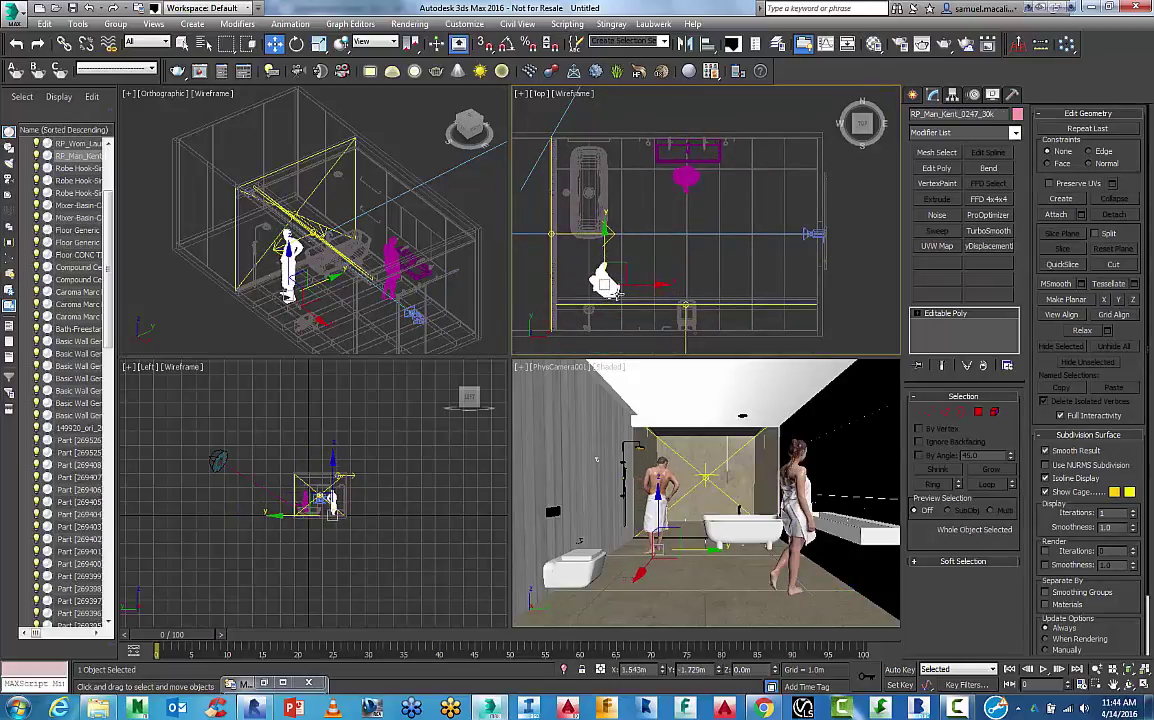
pyautogui.rightClick(770, 373)
pyautogui.hotkey('alt', 'w')
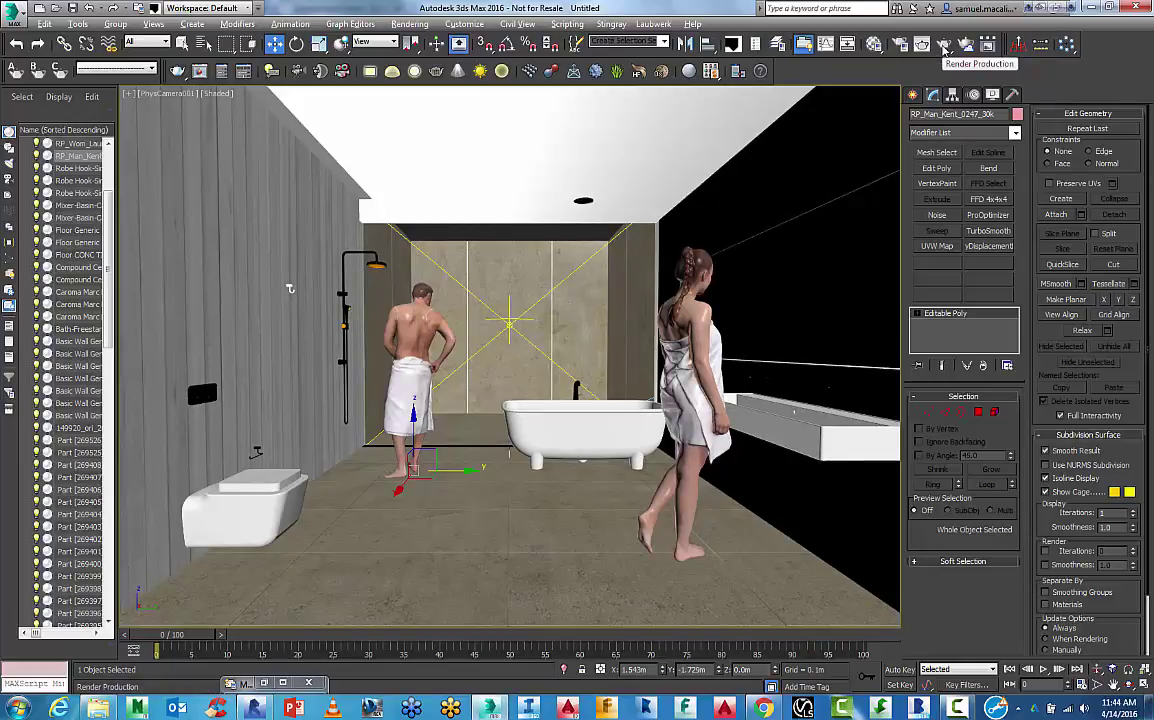
# Step: Production-render the camera view in V-Ray and arrange the frame buffer to inspect it
pyautogui.click(943, 45)
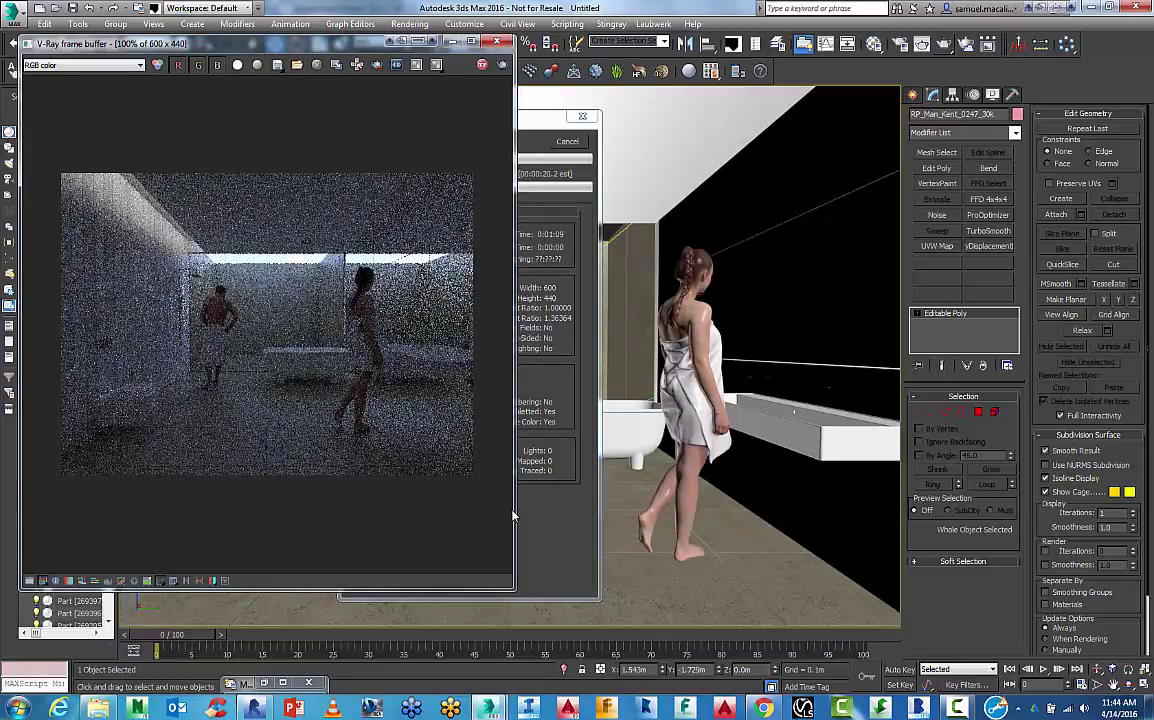
pyautogui.moveTo(513, 510); pyautogui.dragTo(727, 505)
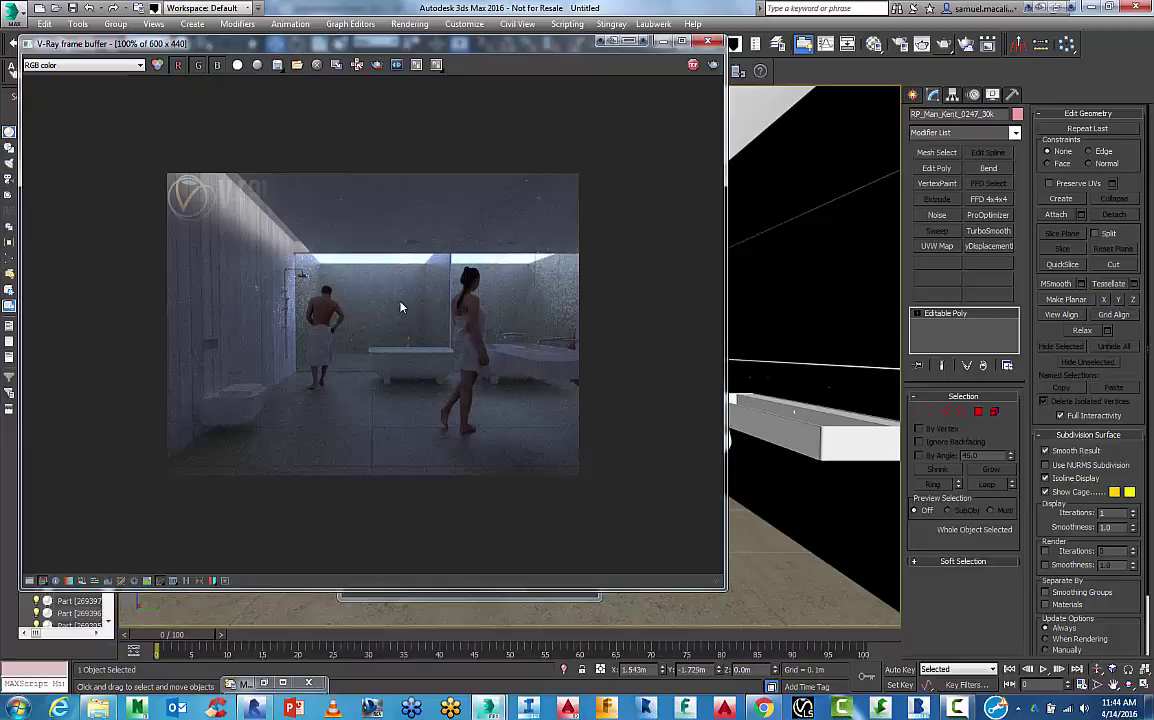
pyautogui.scroll(2, 400, 307)
pyautogui.scroll(-2, 400, 307)
pyautogui.moveTo(501, 52)
pyautogui.mouseDown()
pyautogui.moveTo(544, 49)
pyautogui.moveTo(521, 178)
pyautogui.mouseUp()
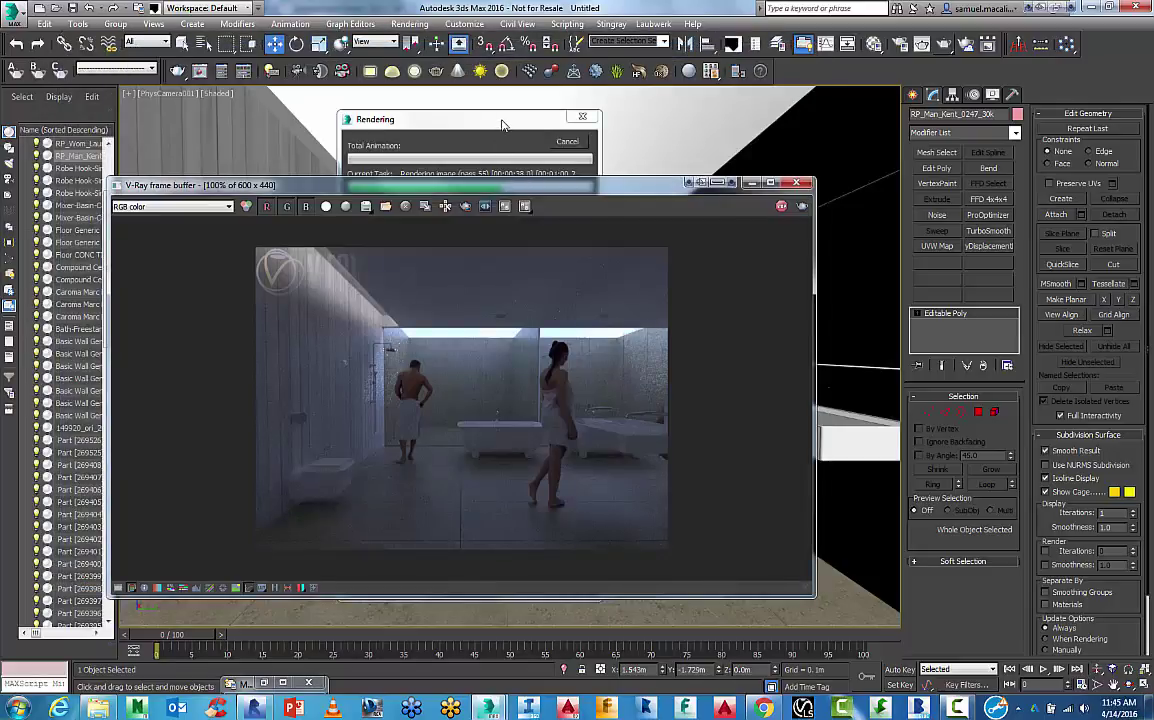
pyautogui.click(453, 118)
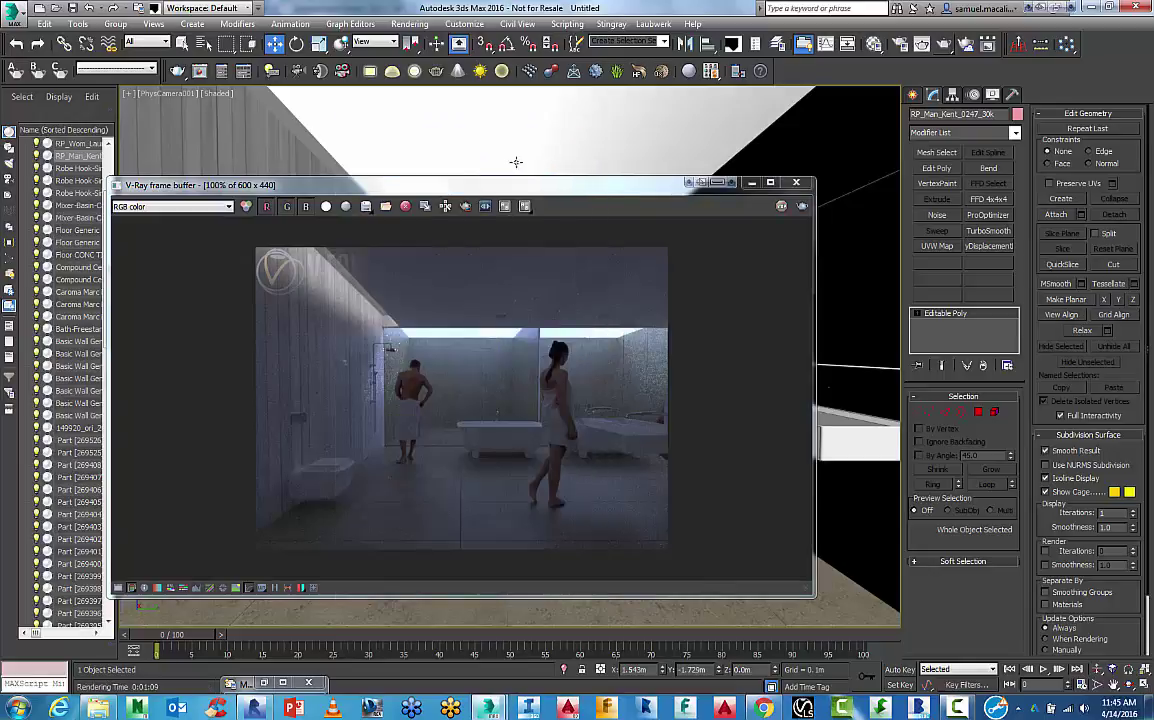
# Step: Close the render and lower the physical camera's Exposure Target from 11 to 8.0 EV
pyautogui.moveTo(514, 176); pyautogui.dragTo(553, 140)
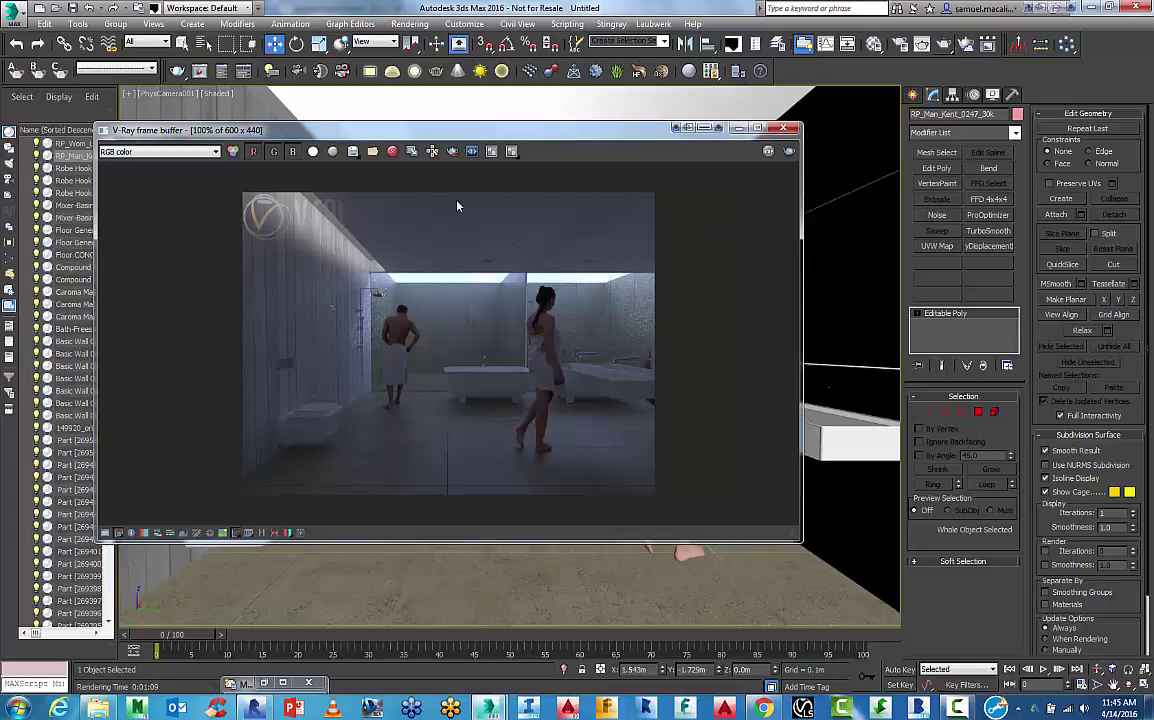
pyautogui.click(784, 129)
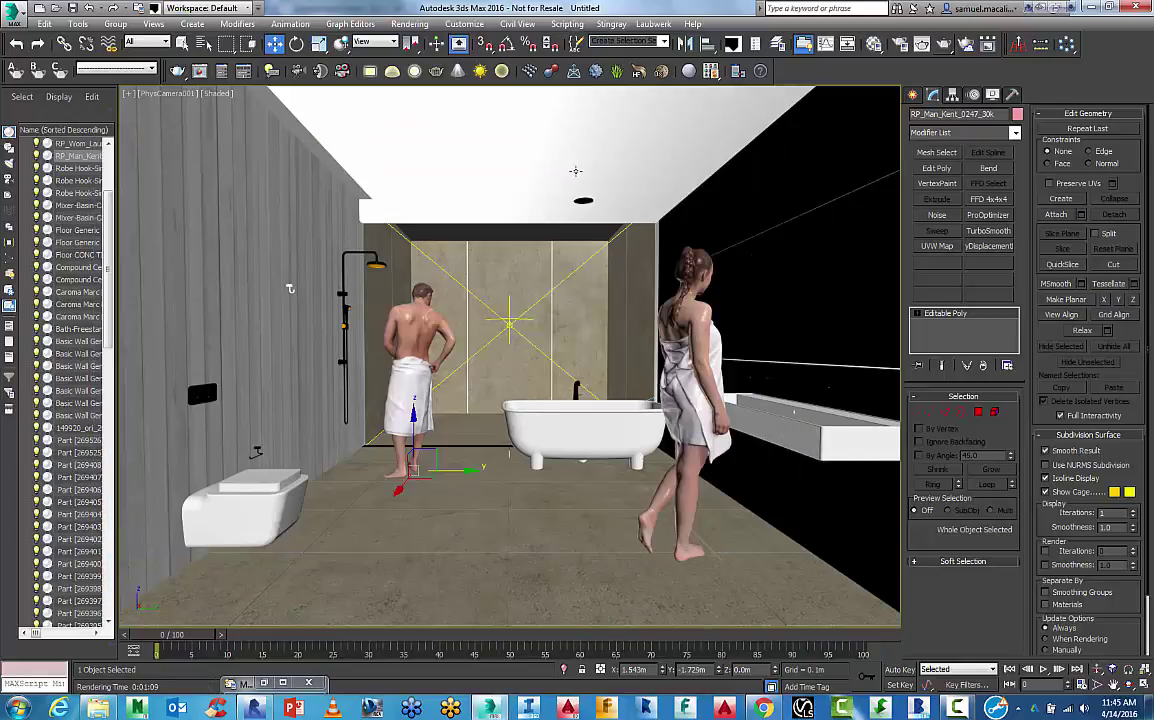
pyautogui.click(160, 92)
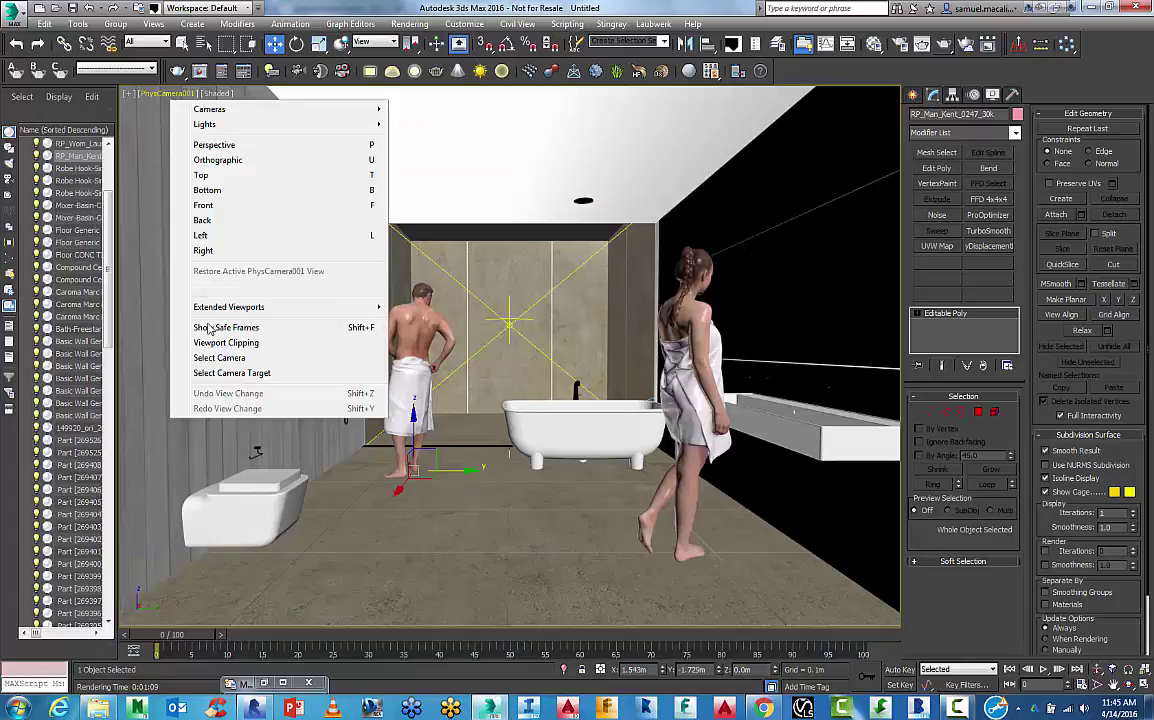
pyautogui.click(218, 357)
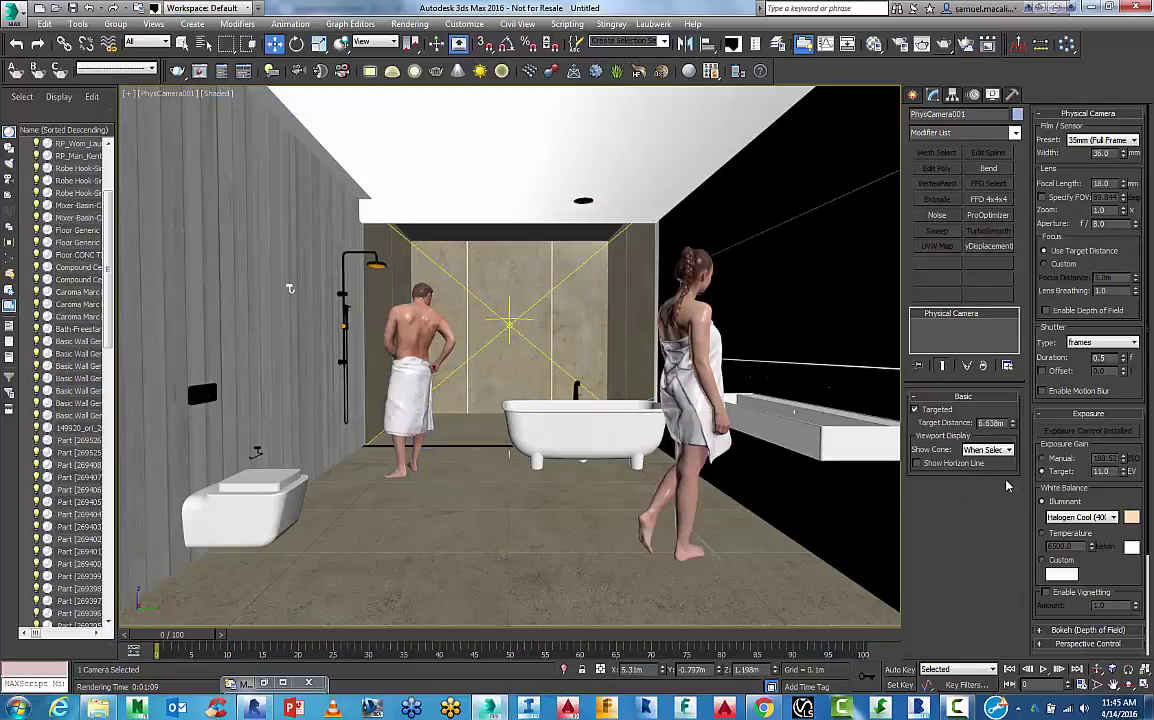
pyautogui.doubleClick(1099, 472)
pyautogui.press('Return')
pyautogui.hotkey('ctrl', 'd')
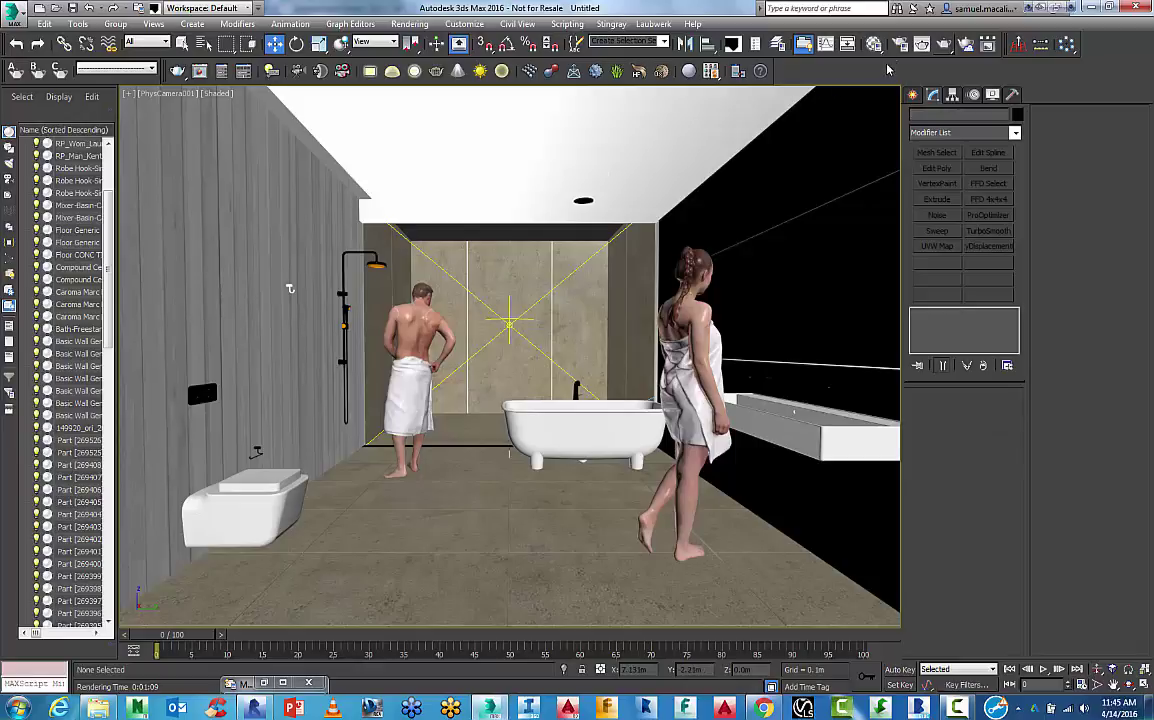
# Step: Open Render Setup and expand the V-Ray image sampler (Antialiasing) rollout
pyautogui.click(810, 42)
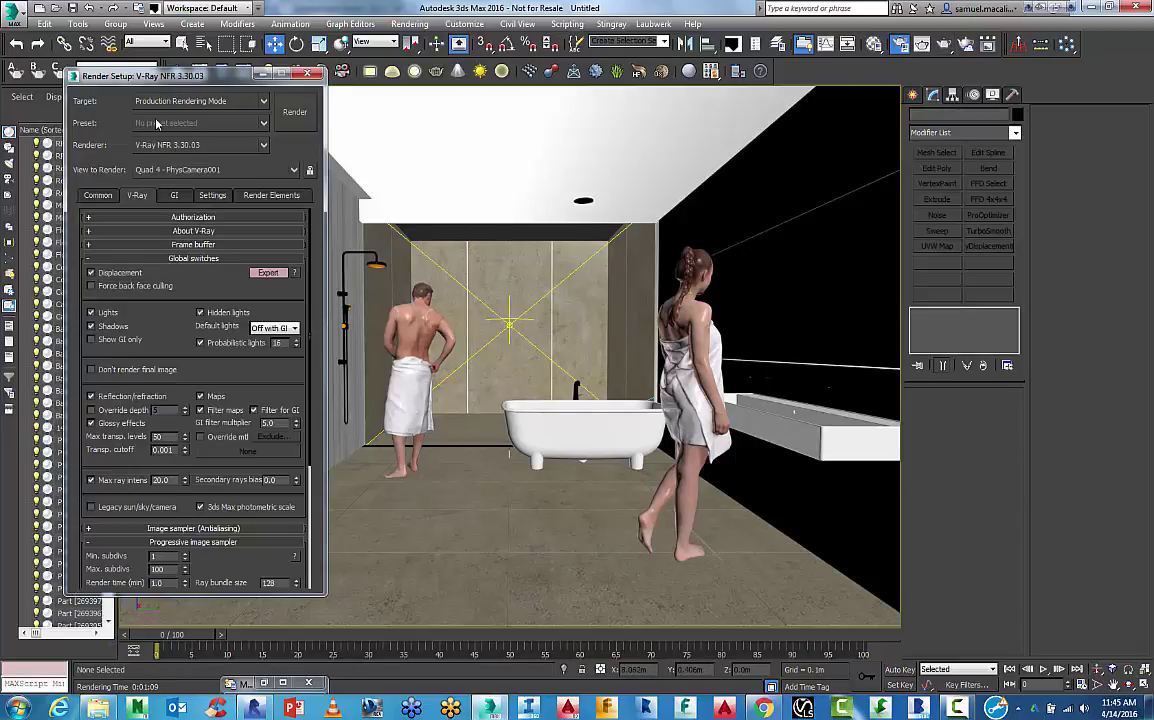
pyautogui.moveTo(175, 82); pyautogui.dragTo(279, 74)
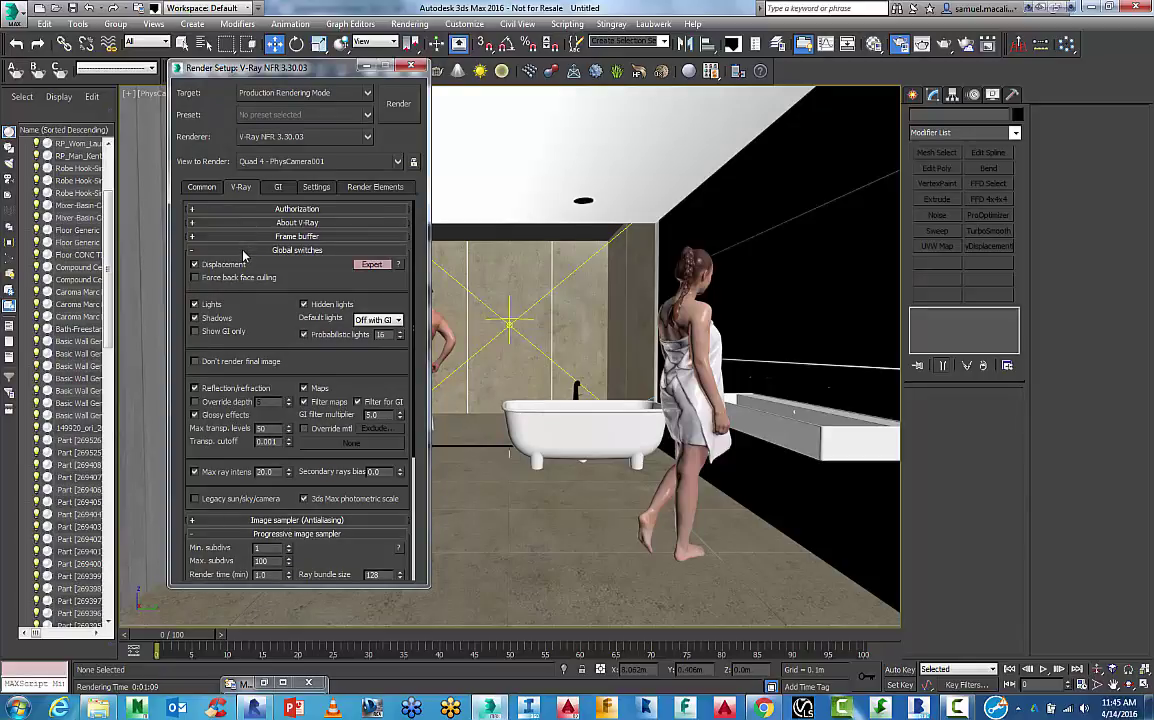
pyautogui.click(297, 252)
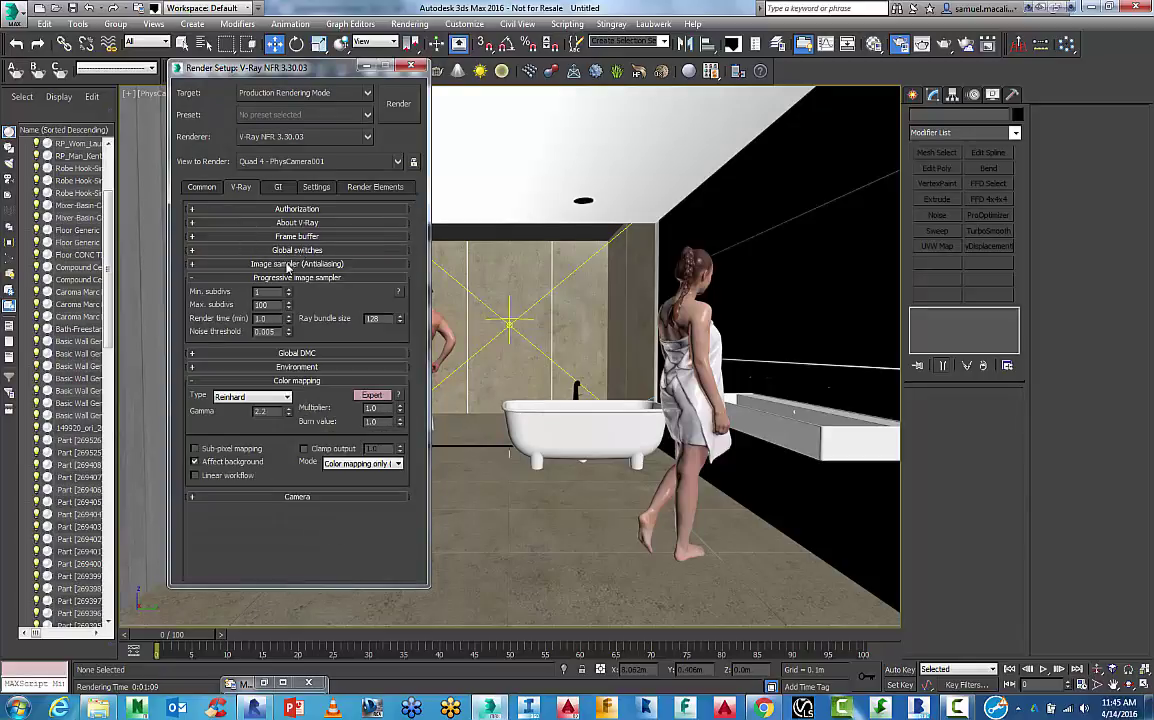
pyautogui.click(287, 266)
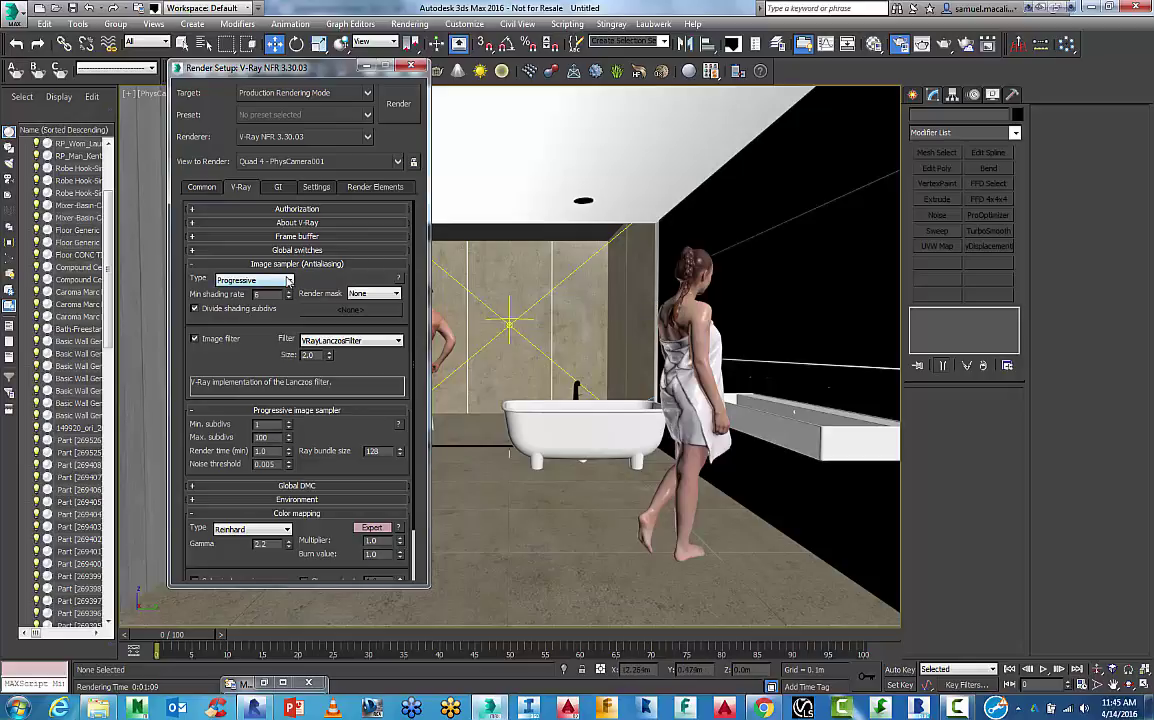
# Step: Set the image sampler type to Adaptive with Max subdivs 18
pyautogui.click(283, 281)
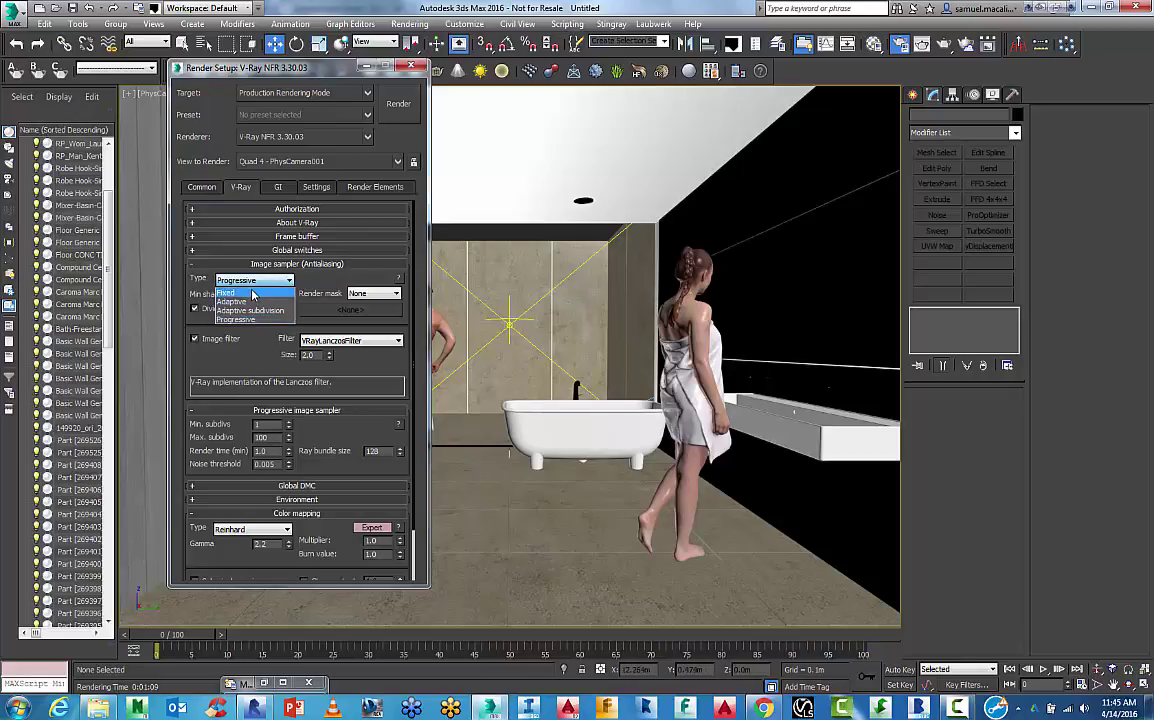
pyautogui.click(254, 292)
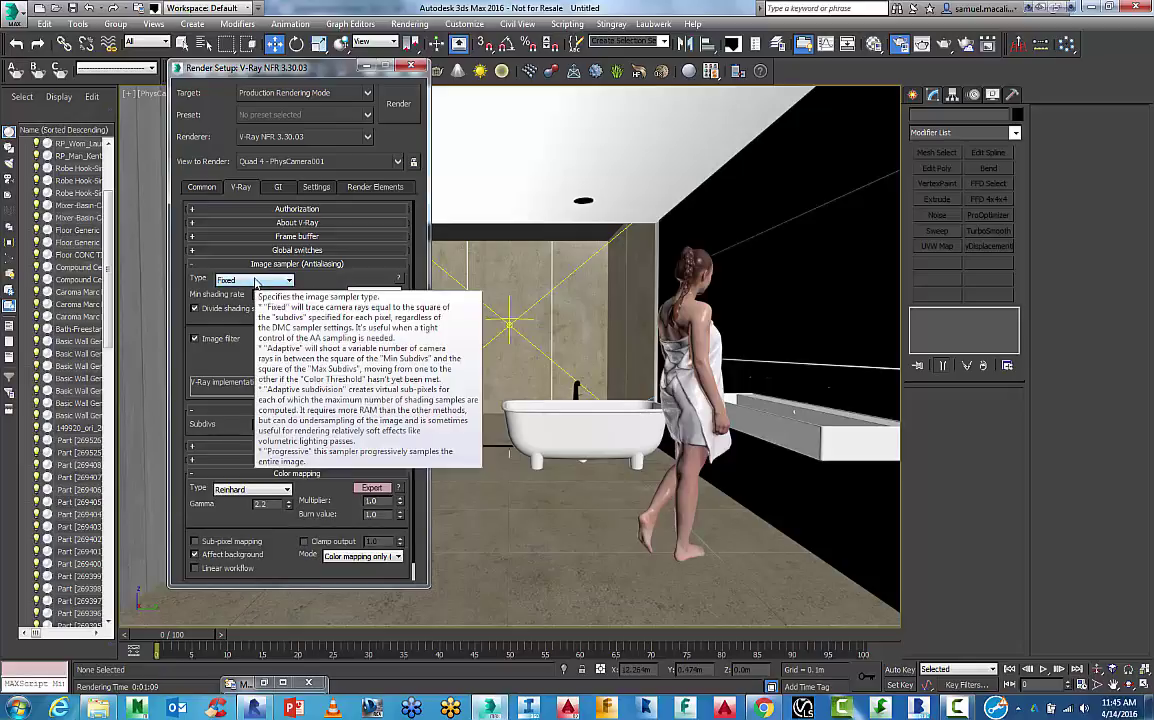
pyautogui.click(256, 282)
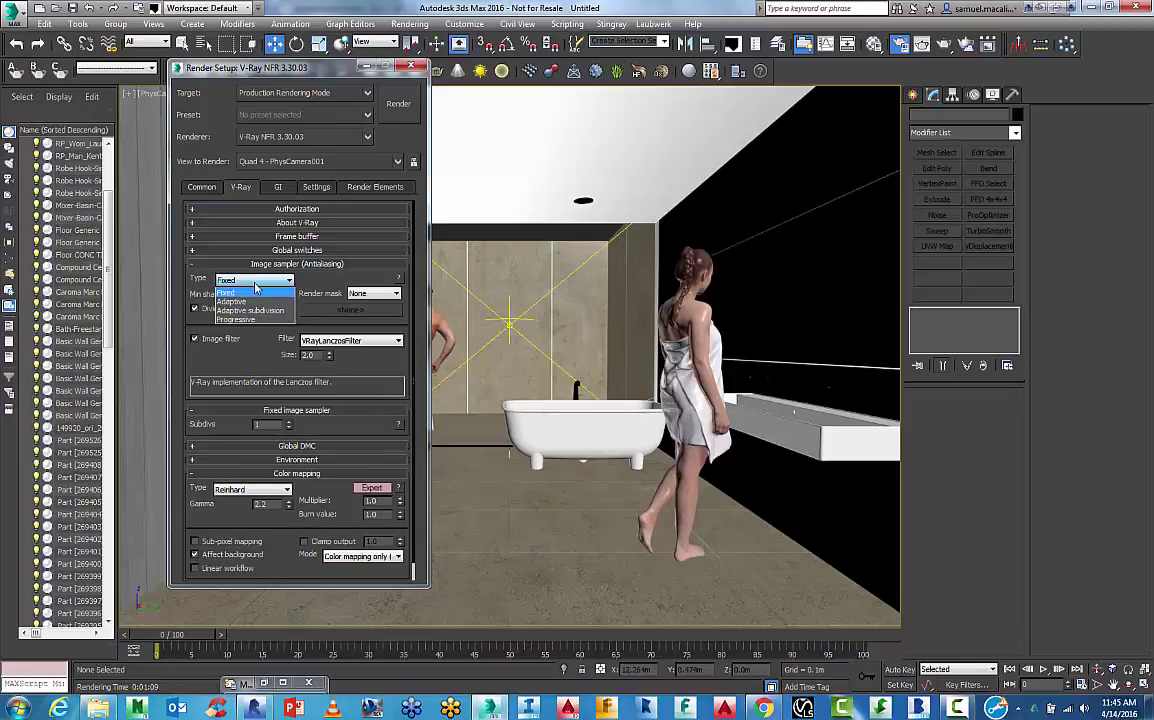
pyautogui.click(255, 301)
pyautogui.click(254, 280)
pyautogui.click(255, 311)
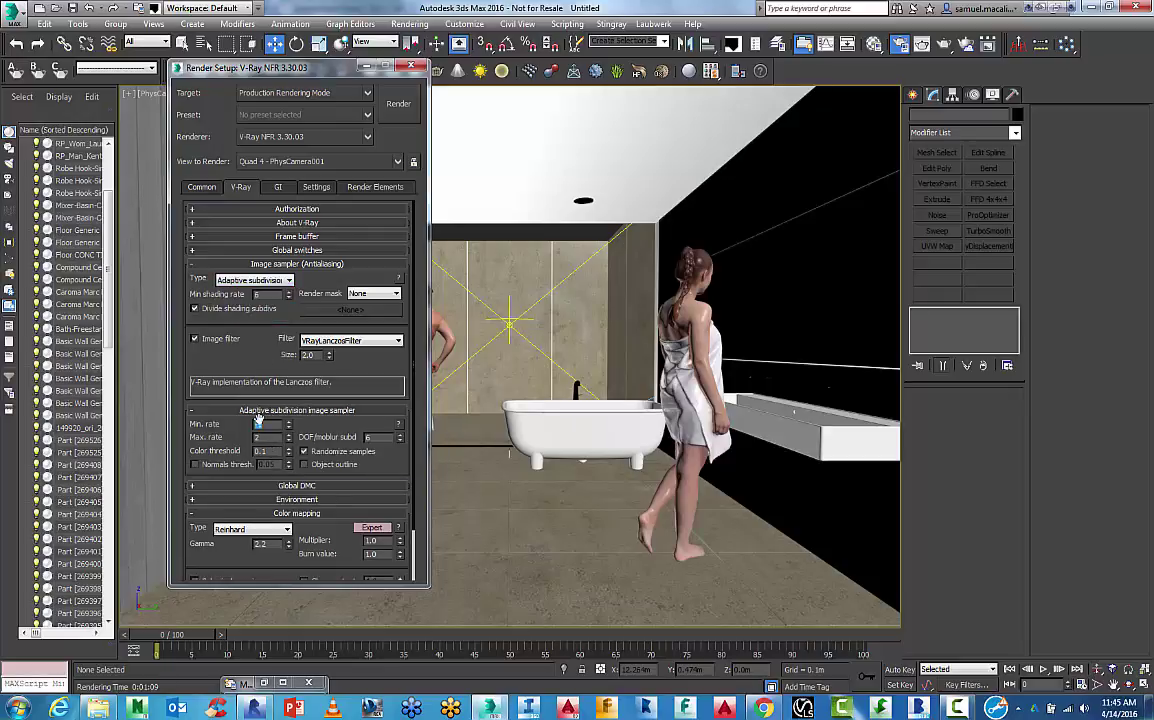
pyautogui.click(257, 281)
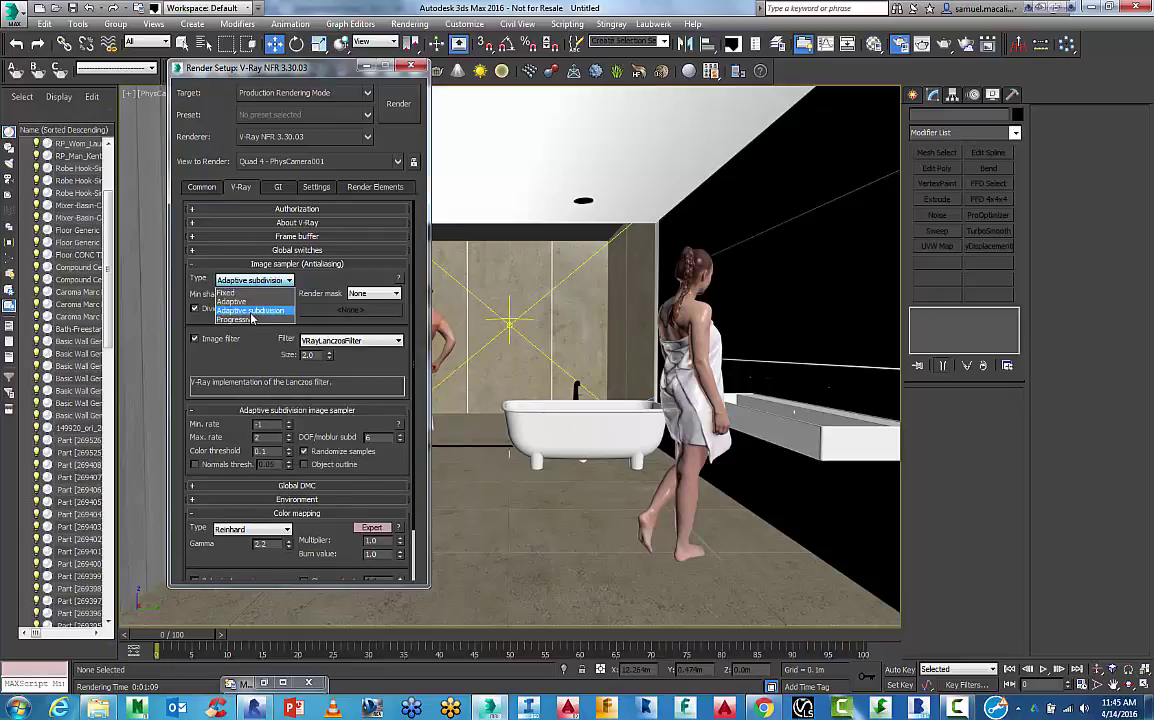
pyautogui.click(250, 302)
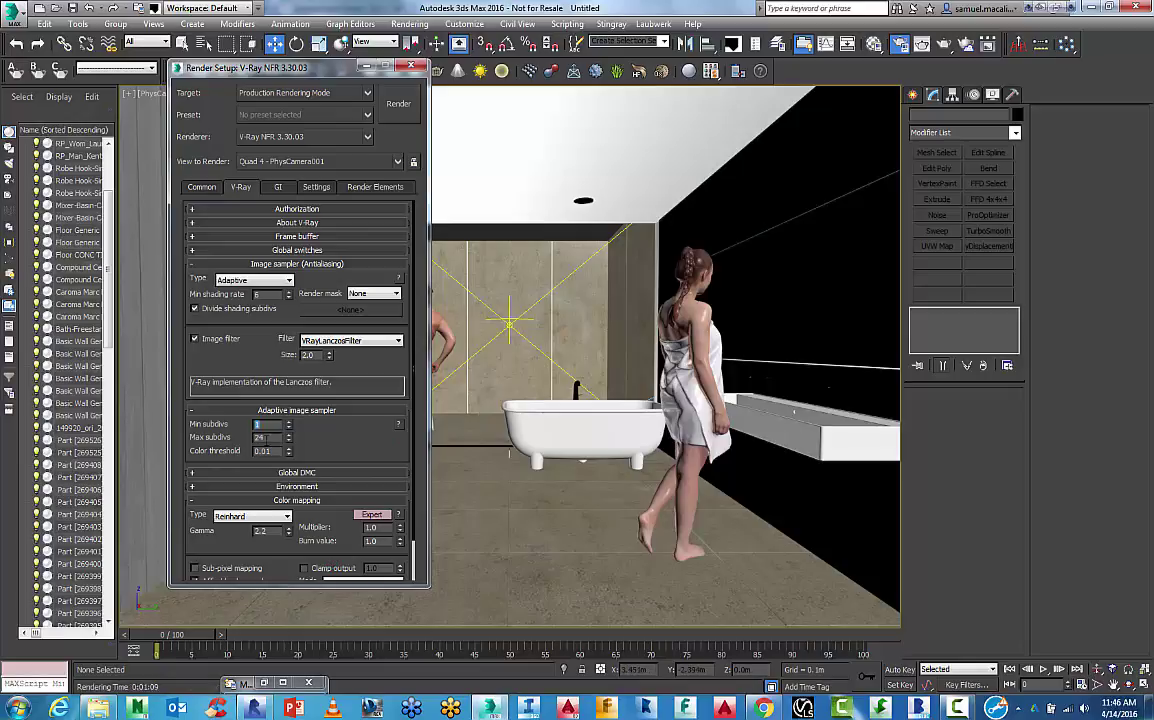
pyautogui.moveTo(268, 437)
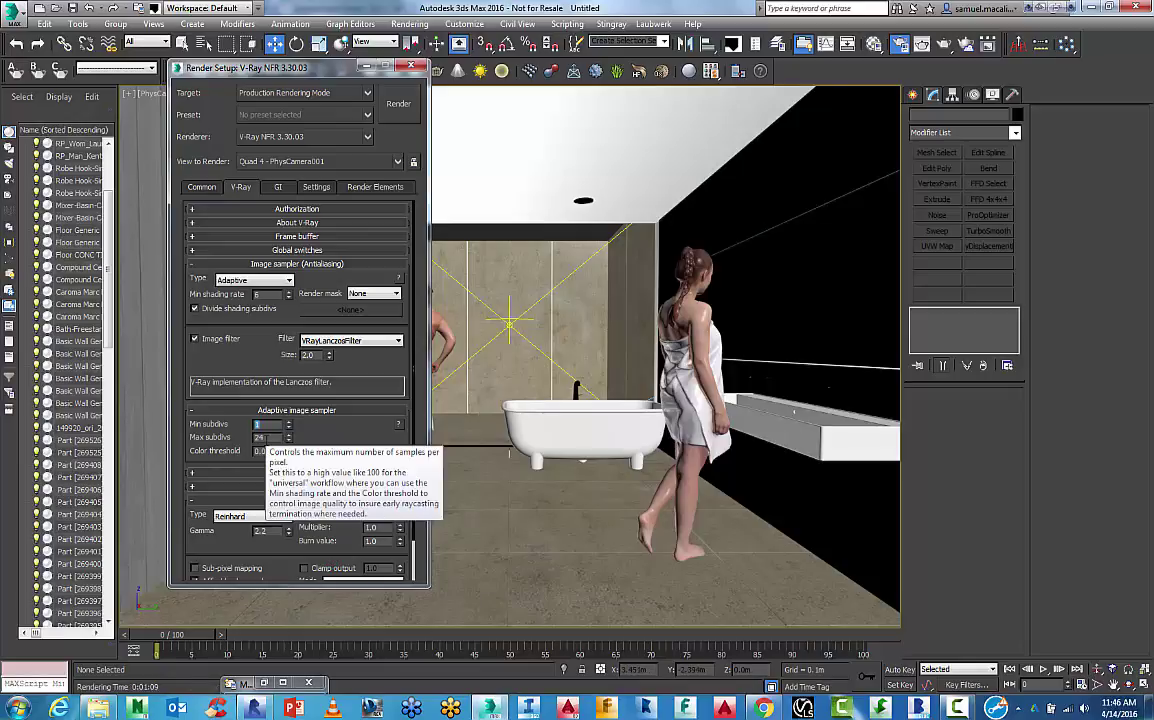
pyautogui.press('Tab')
pyautogui.write('16')
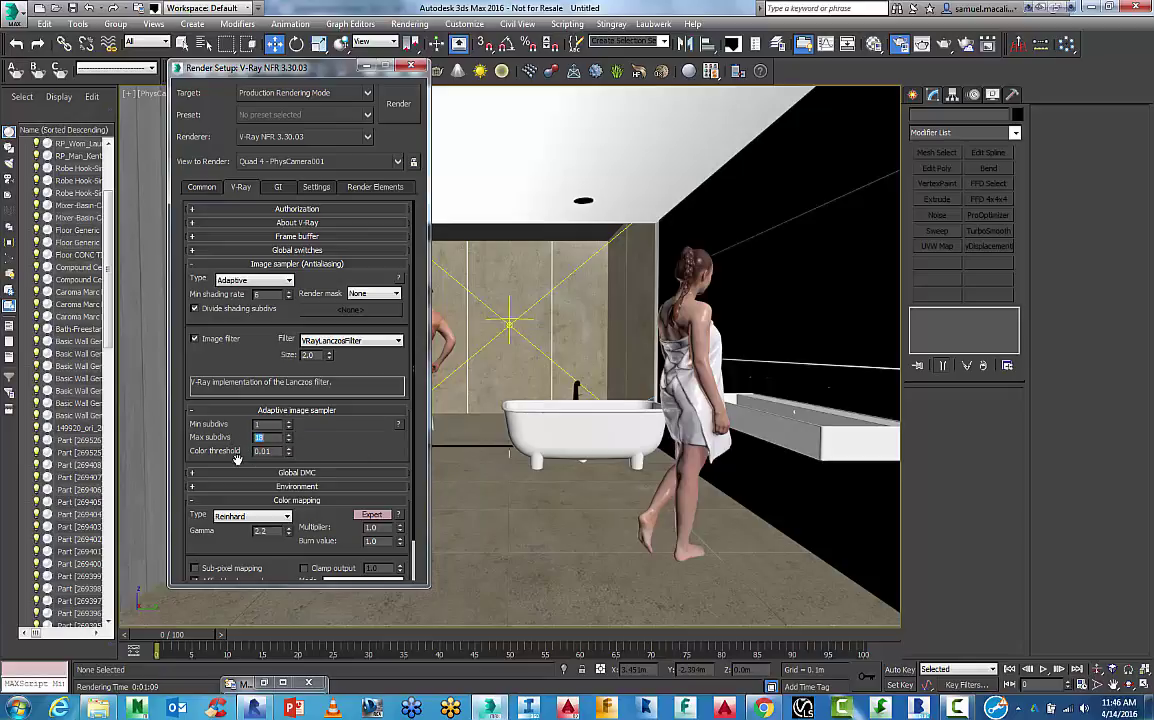
pyautogui.scroll(-1, 176, 408)
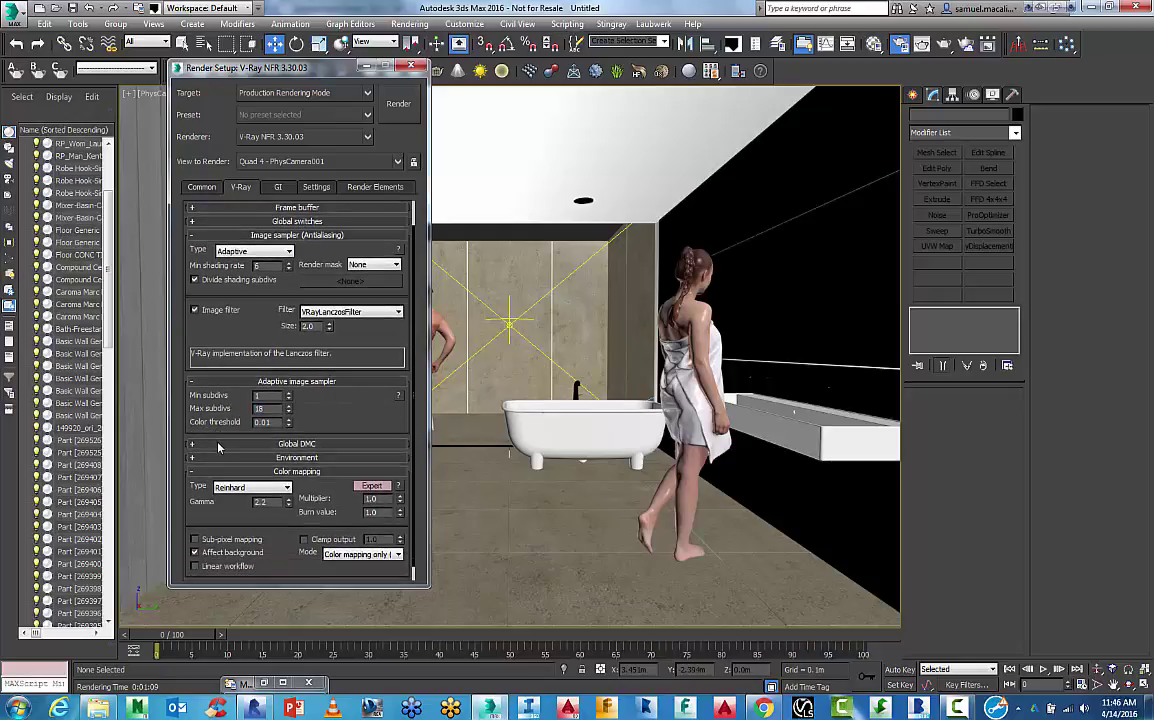
# Step: Instance the VRayHDRI sky map into the Environment rollout's GI environment Map slot
pyautogui.click(218, 447)
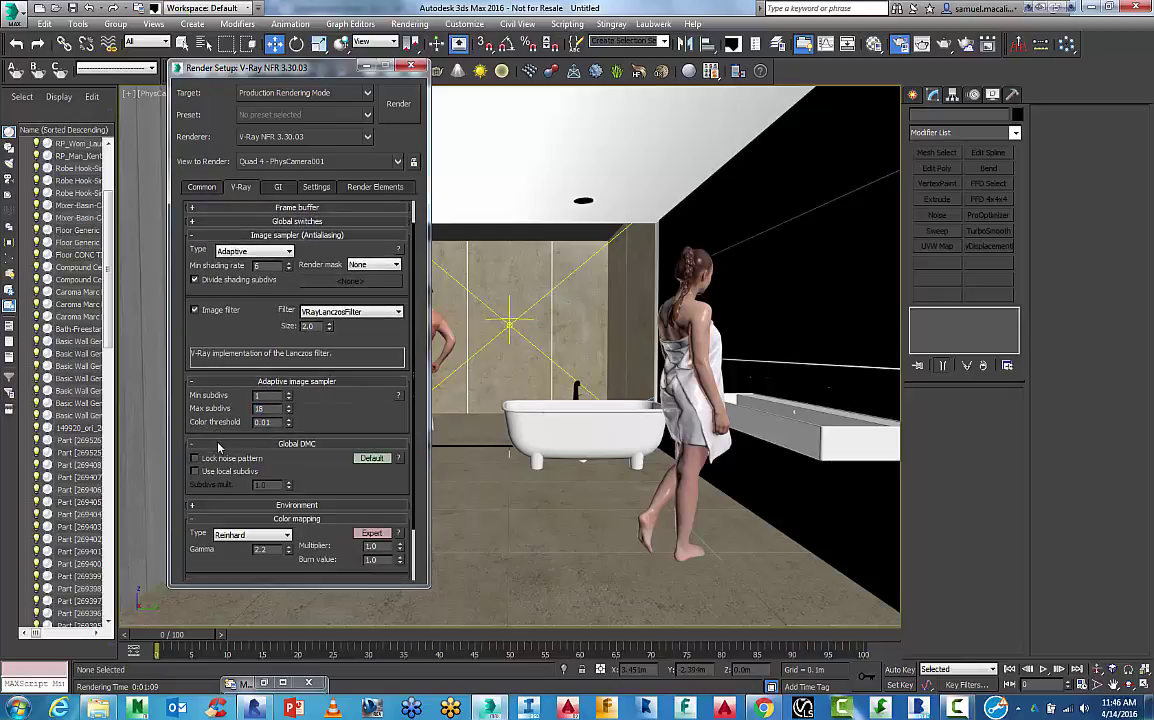
pyautogui.click(370, 459)
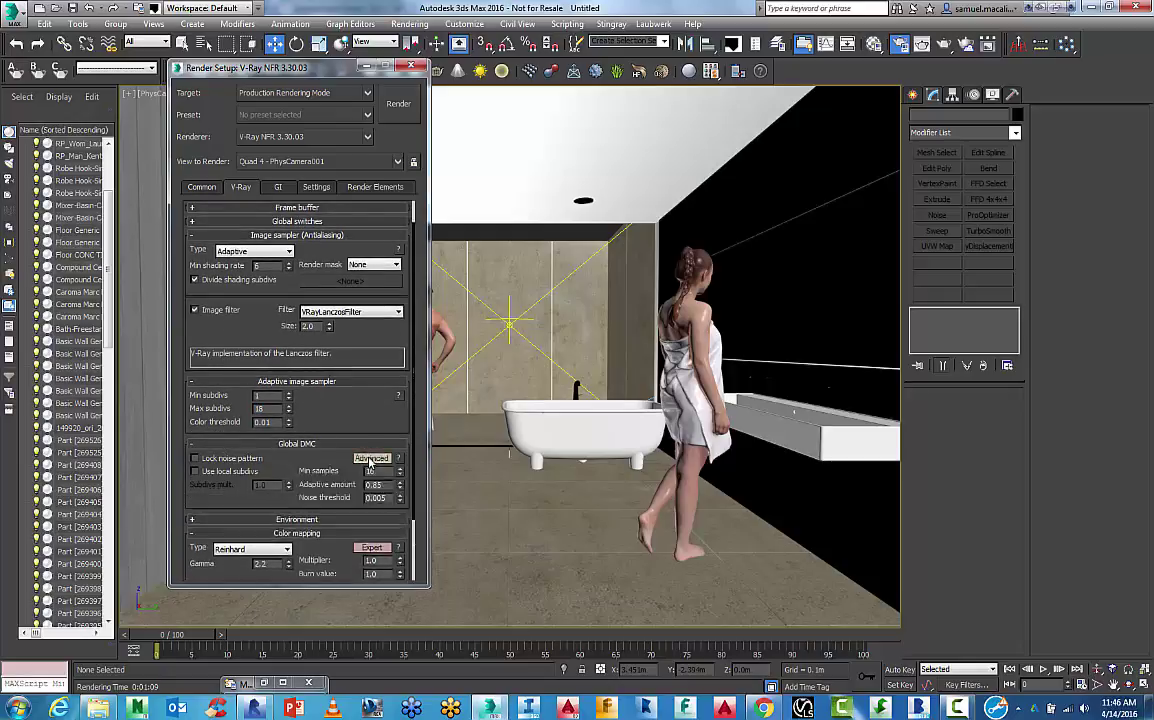
pyautogui.click(250, 445)
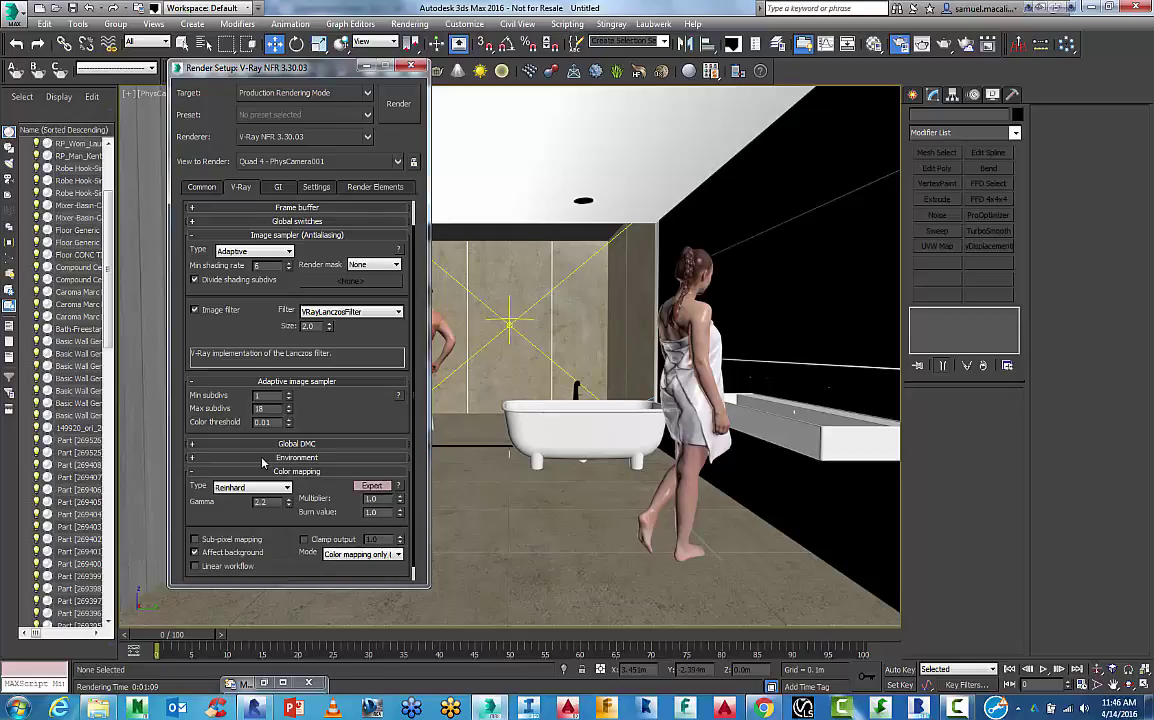
pyautogui.click(263, 458)
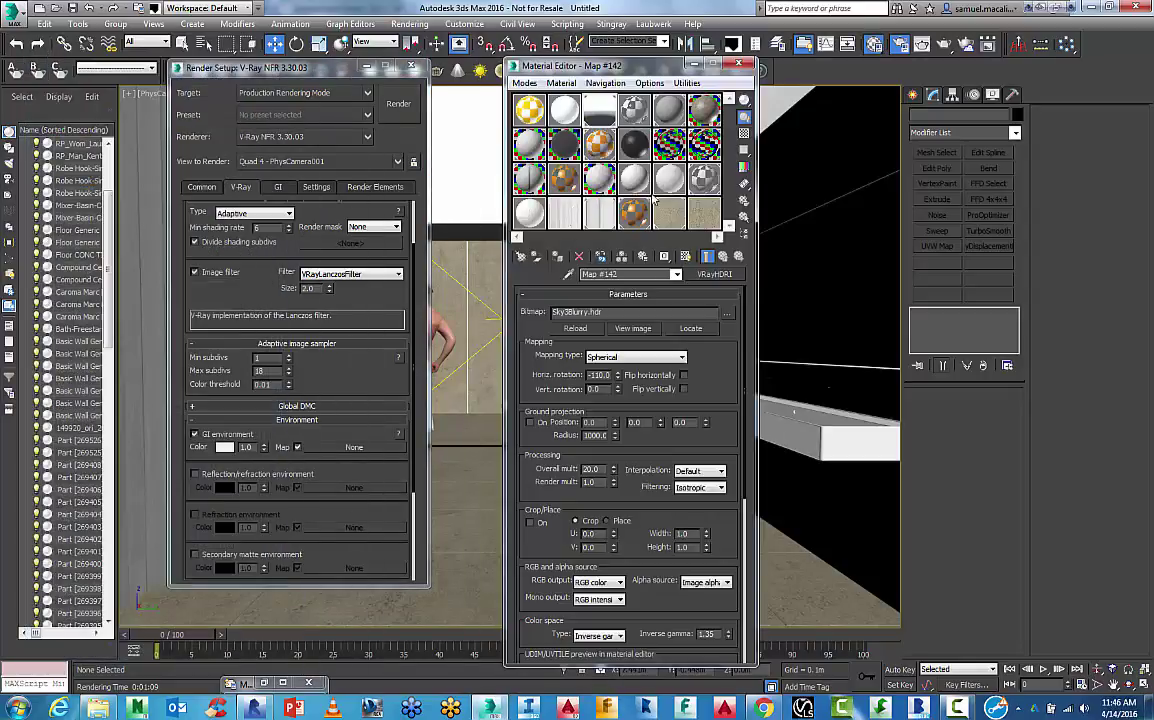
pyautogui.moveTo(654, 199); pyautogui.dragTo(352, 456)
pyautogui.click(271, 367)
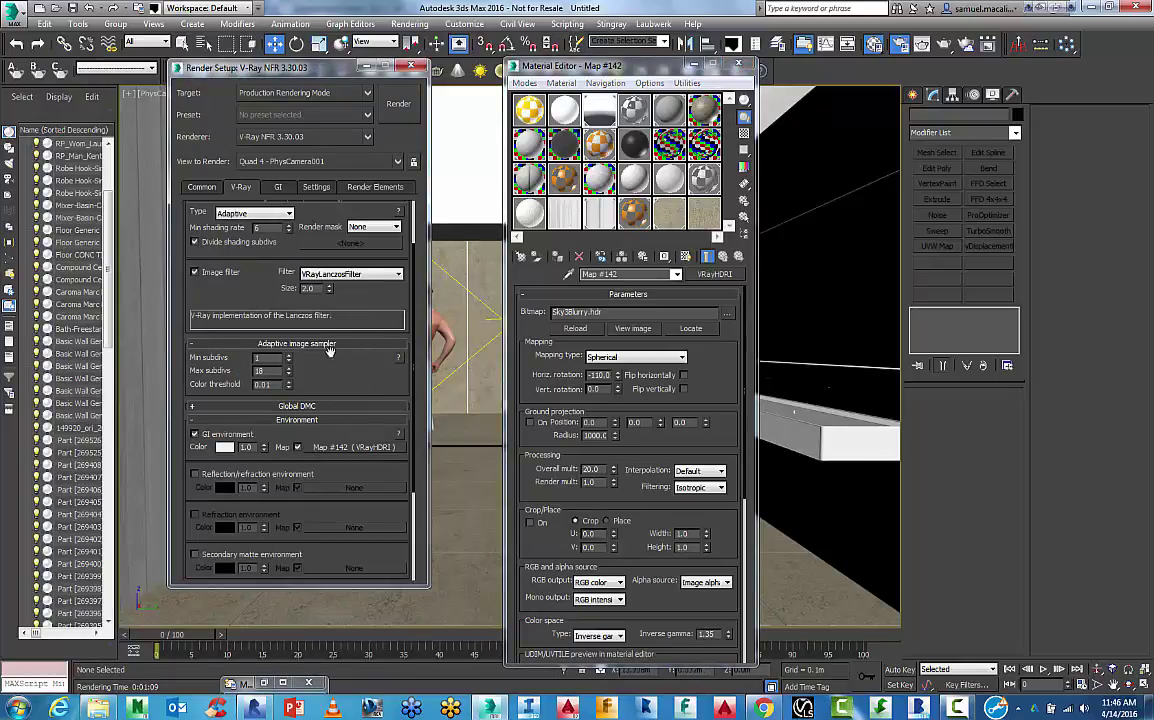
pyautogui.click(270, 419)
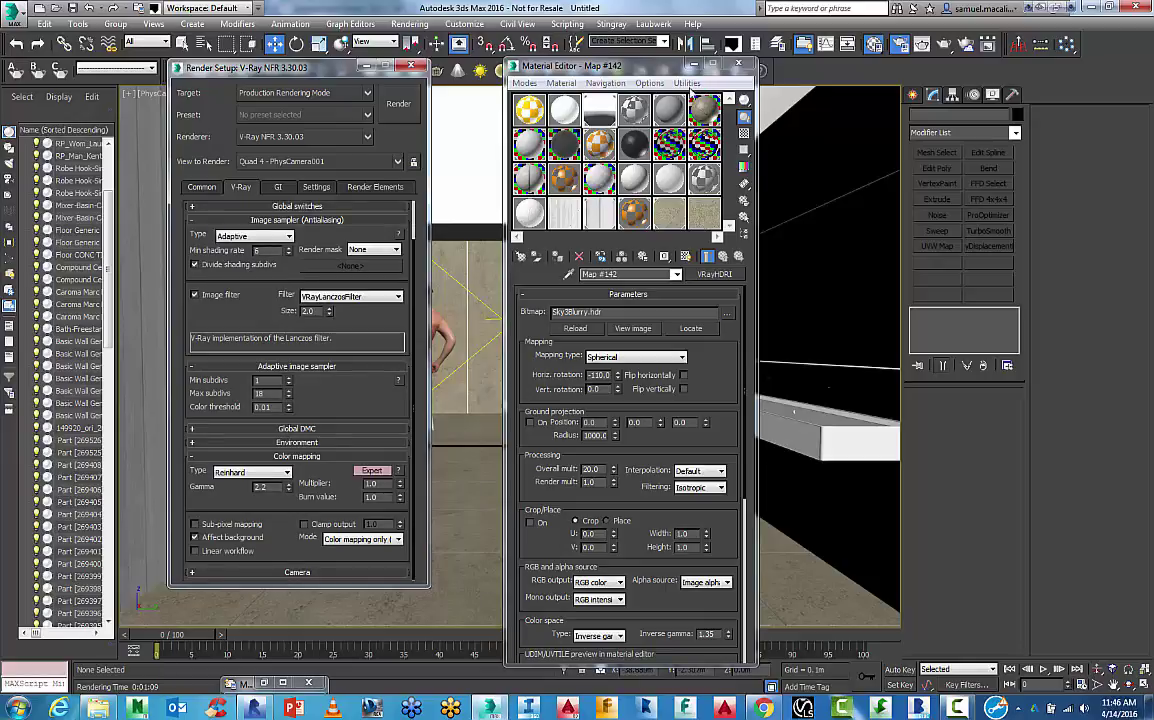
pyautogui.click(703, 64)
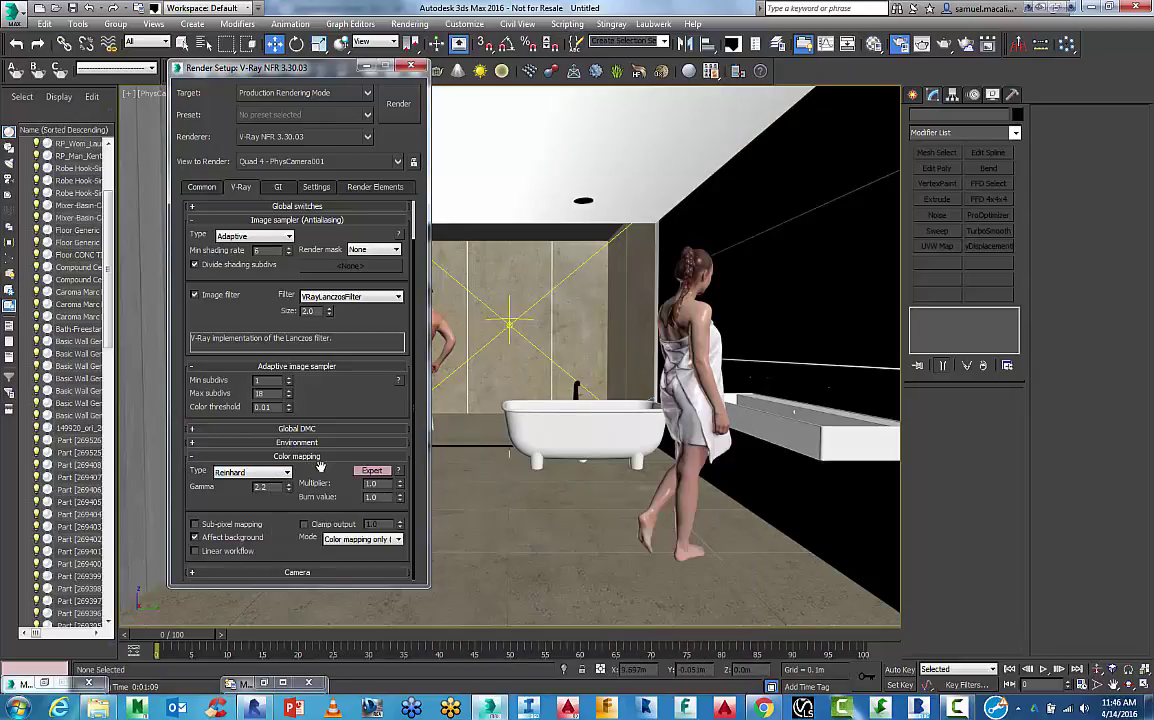
# Step: Change the colour mapping type from Reinhard to Linear multiply
pyautogui.click(283, 473)
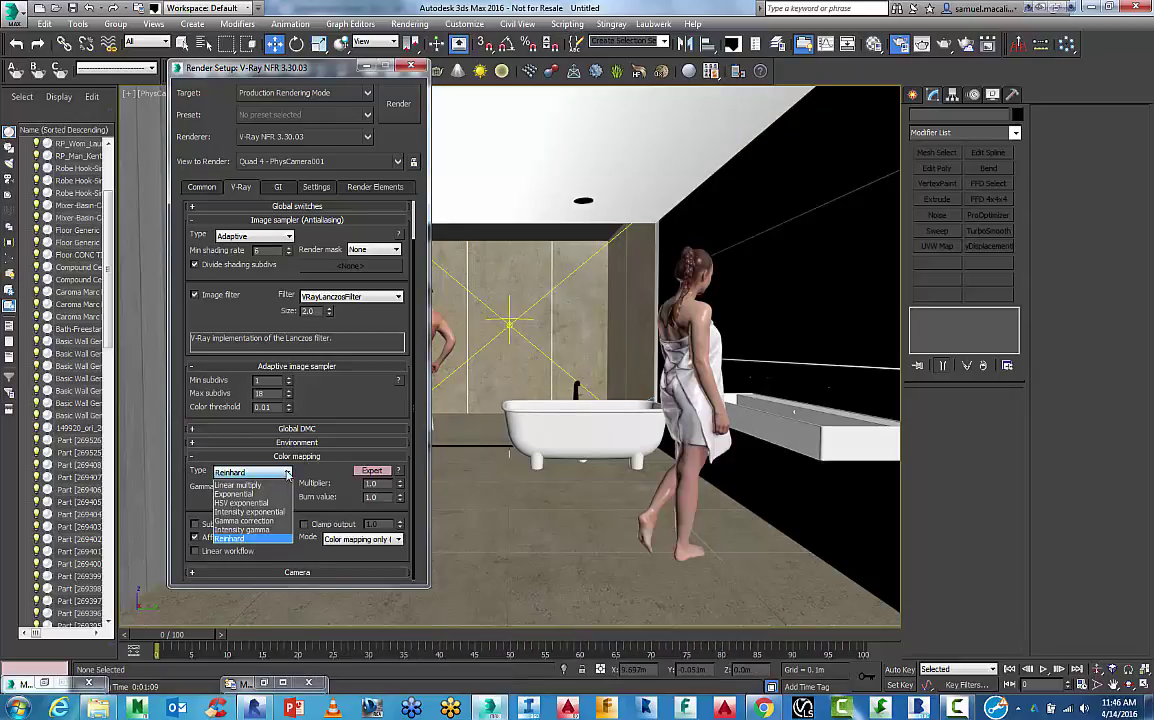
pyautogui.click(283, 473)
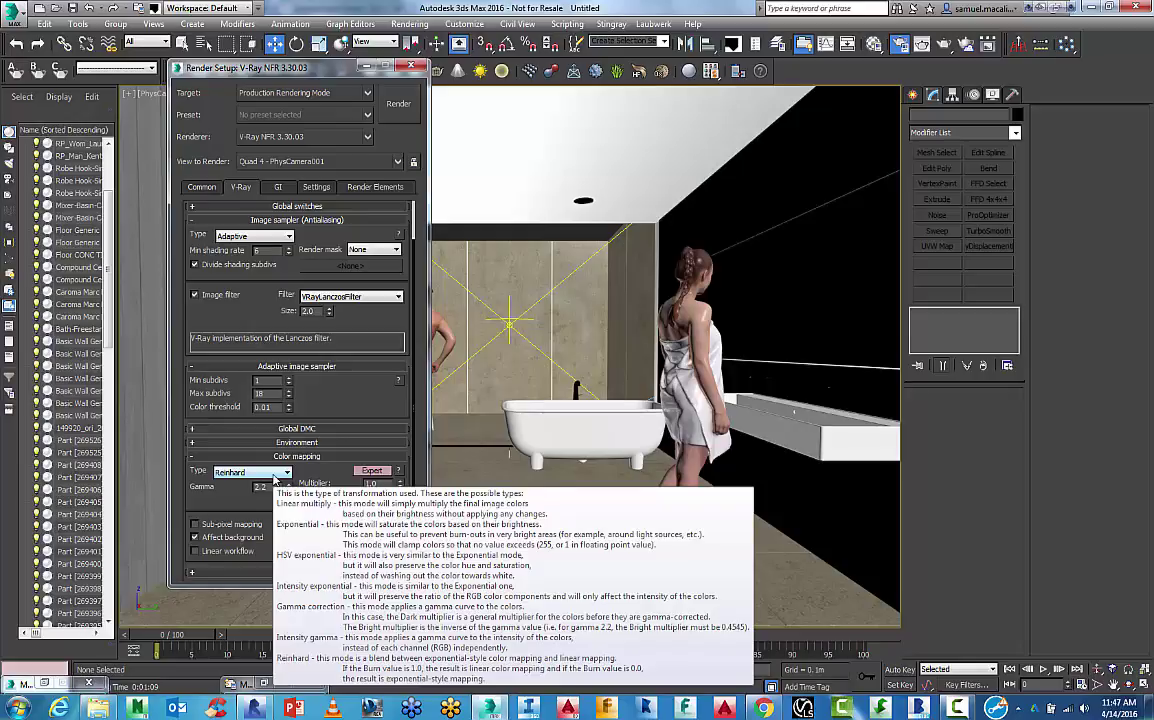
pyautogui.click(275, 476)
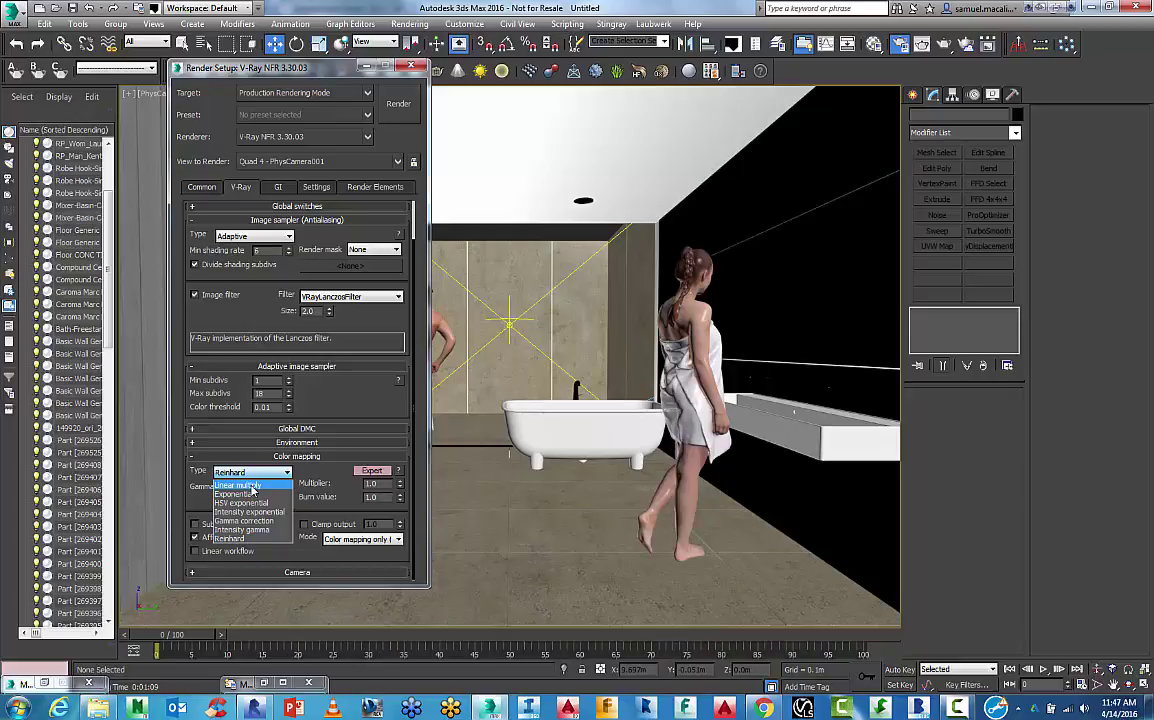
pyautogui.click(240, 485)
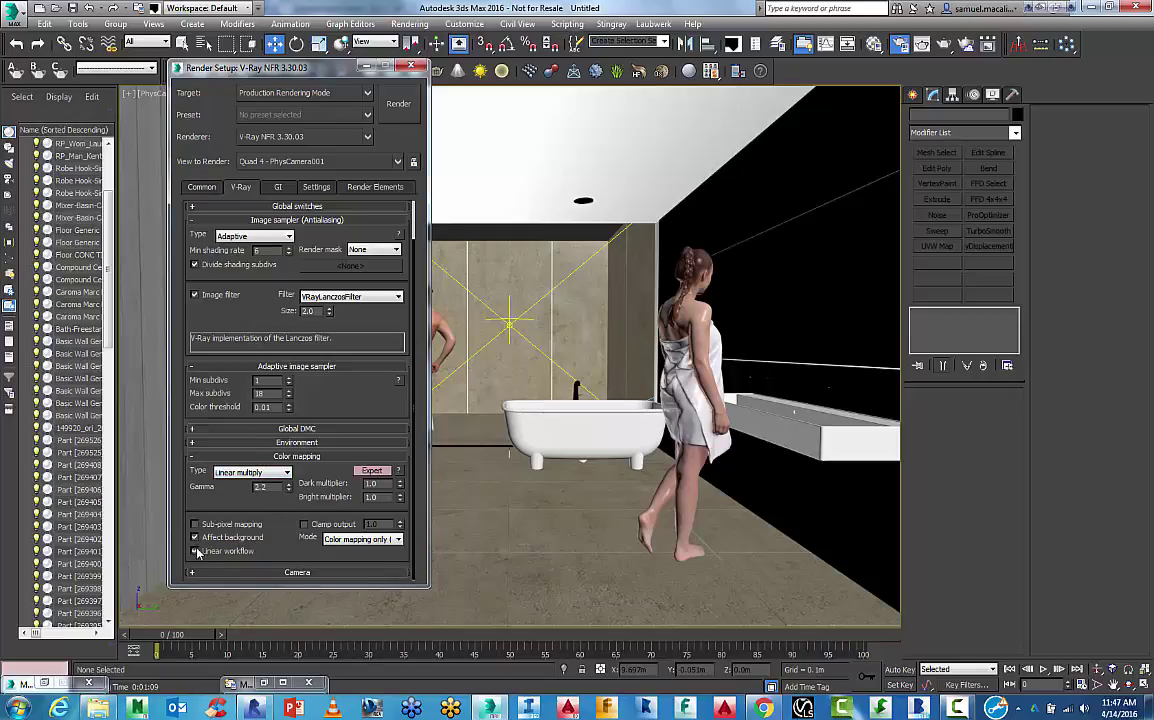
pyautogui.click(232, 457)
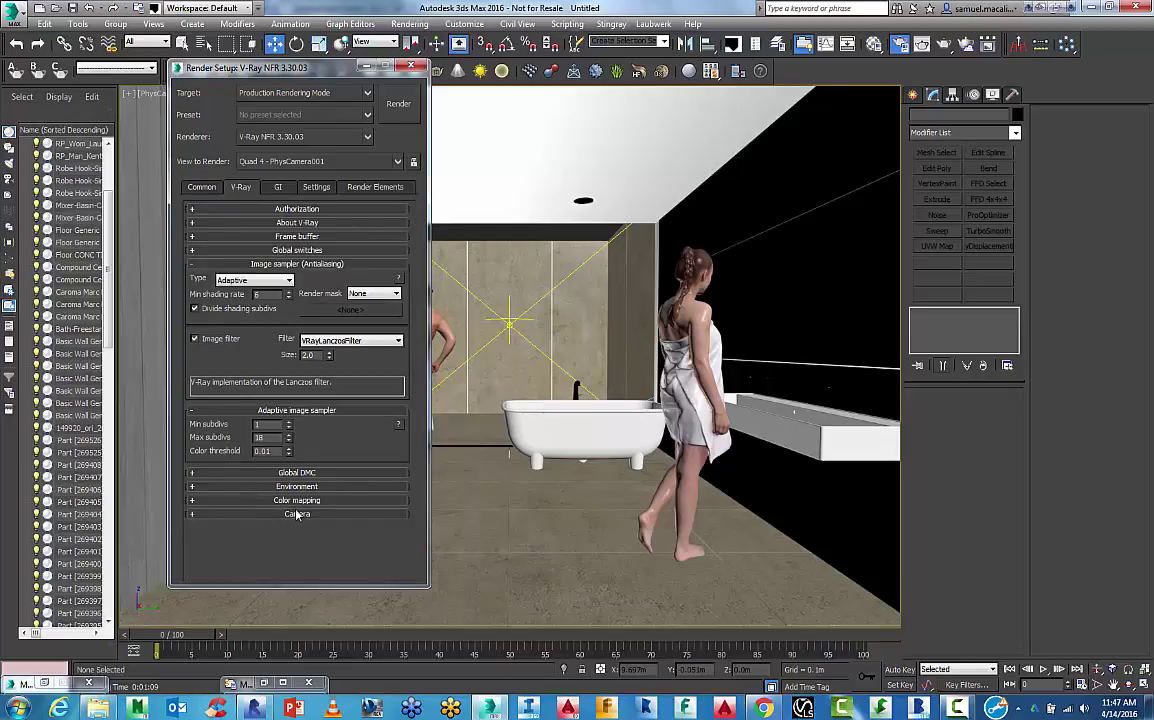
# Step: Review the Camera rollout, then go to the GI settings
pyautogui.click(270, 513)
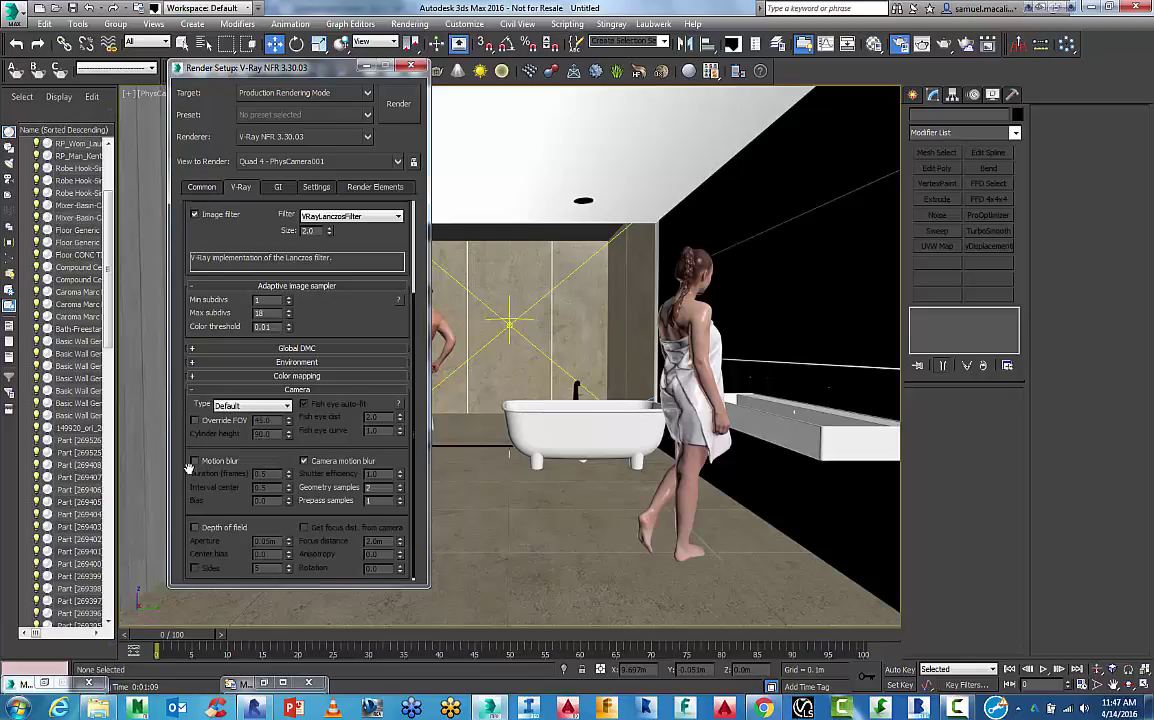
pyautogui.click(225, 386)
pyautogui.click(279, 189)
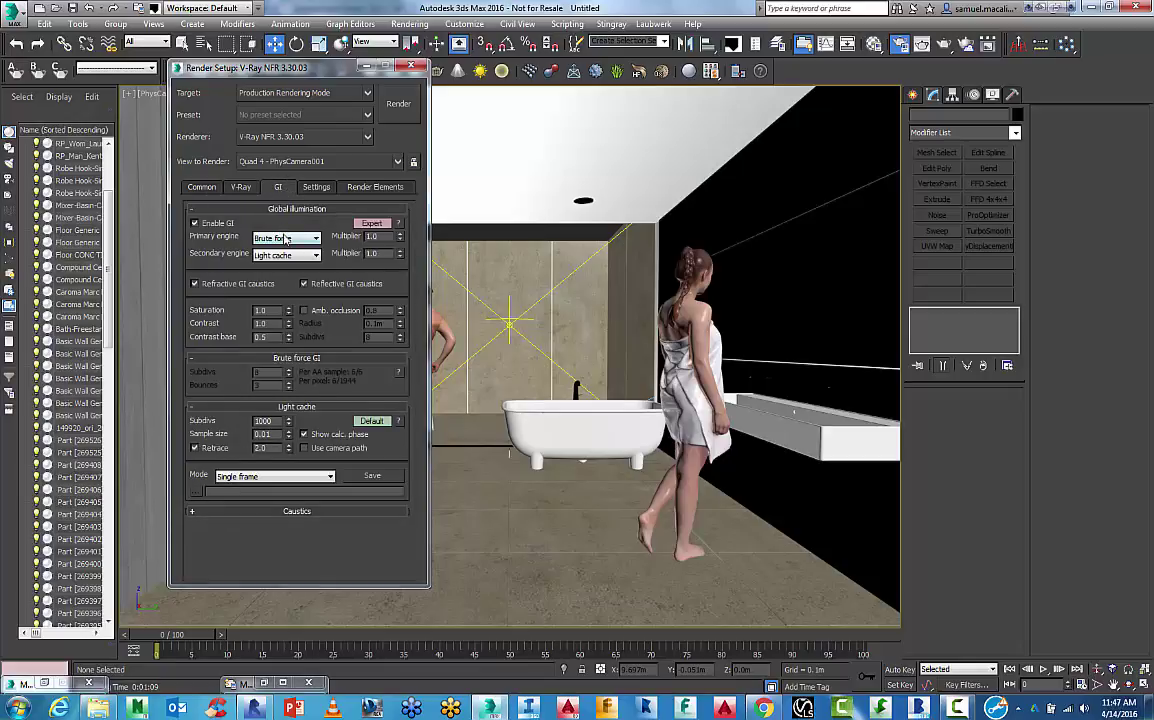
pyautogui.moveTo(286, 238)
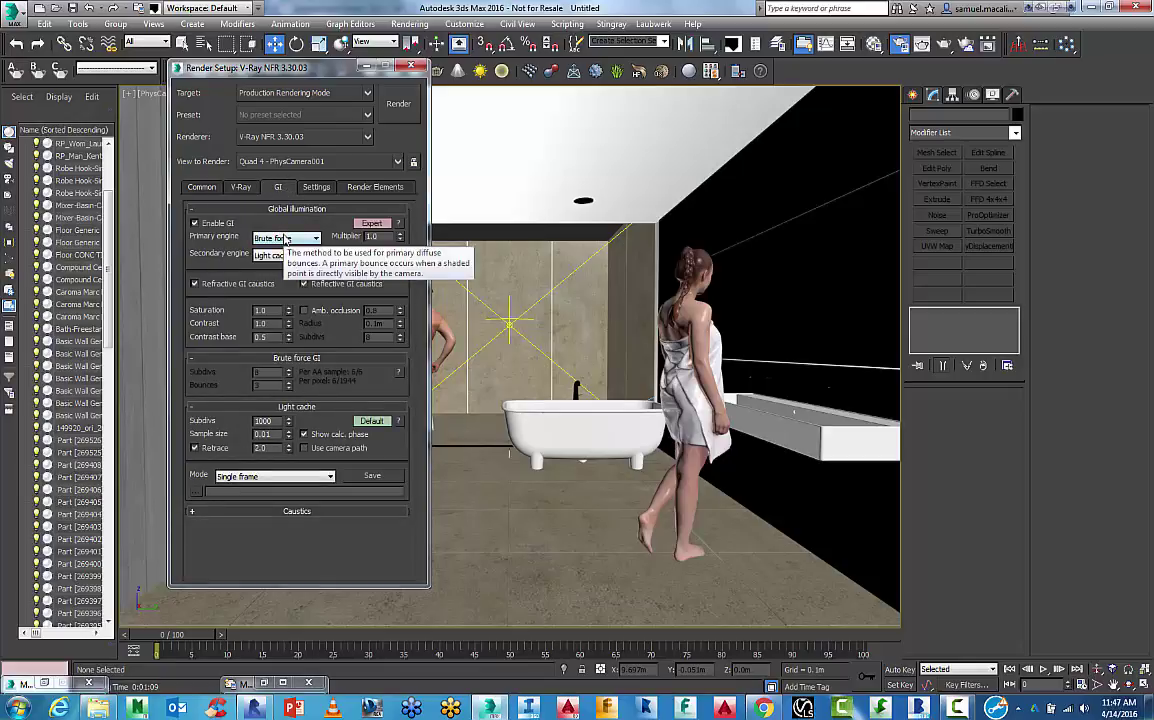
# Step: Set the primary GI engine to Irradiance map with the Medium quality preset
pyautogui.click(286, 239)
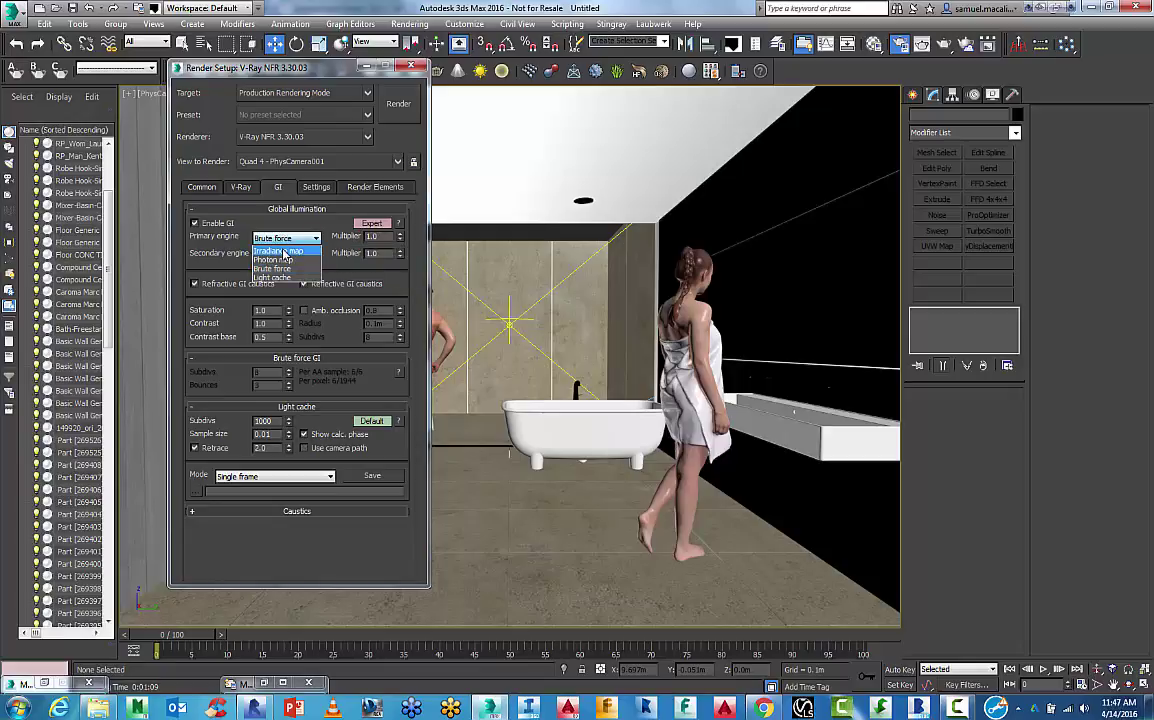
pyautogui.click(285, 251)
pyautogui.click(286, 254)
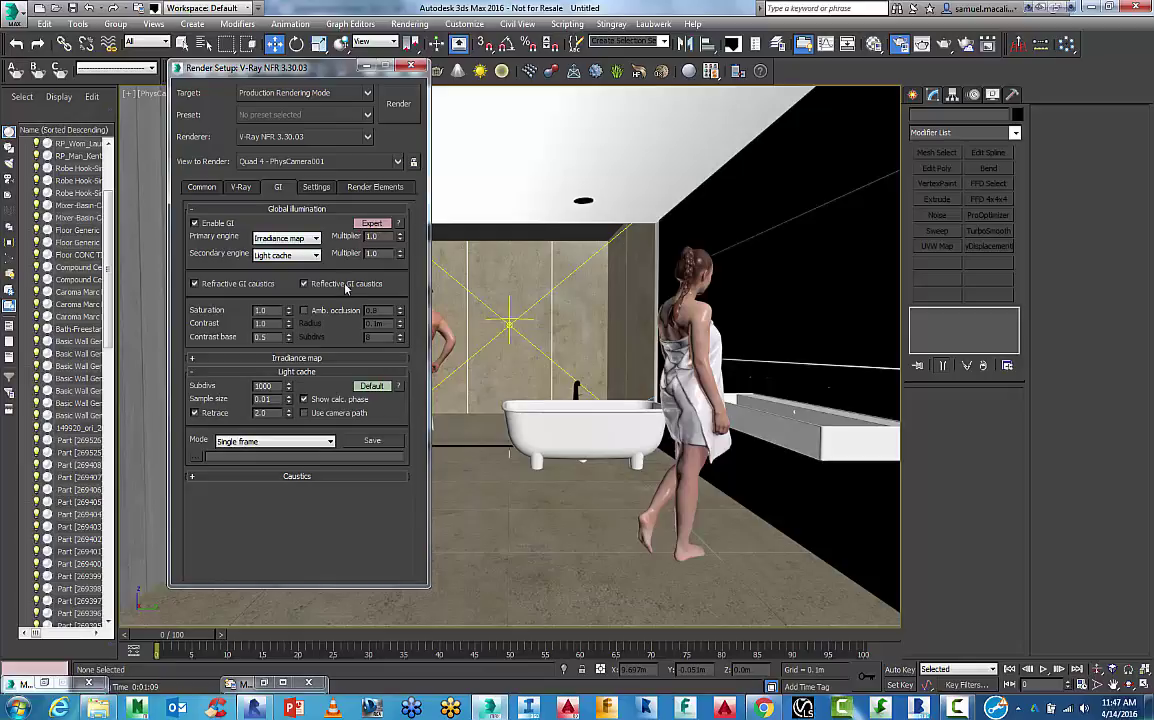
pyautogui.click(298, 358)
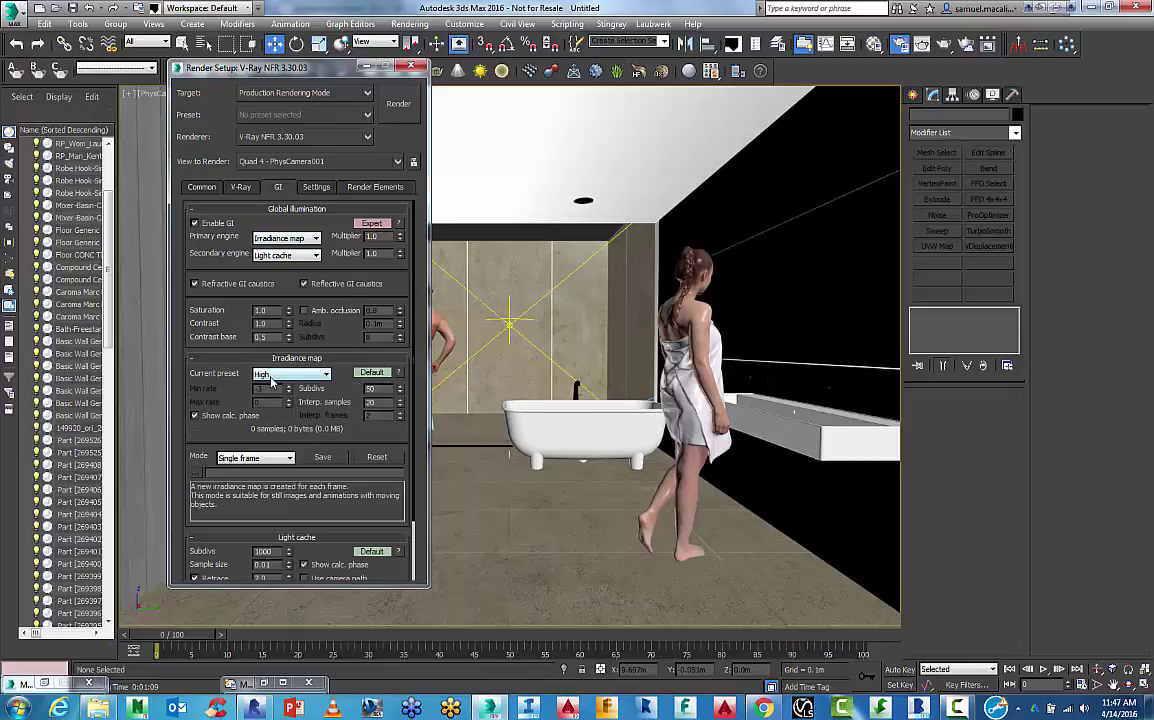
pyautogui.click(264, 377)
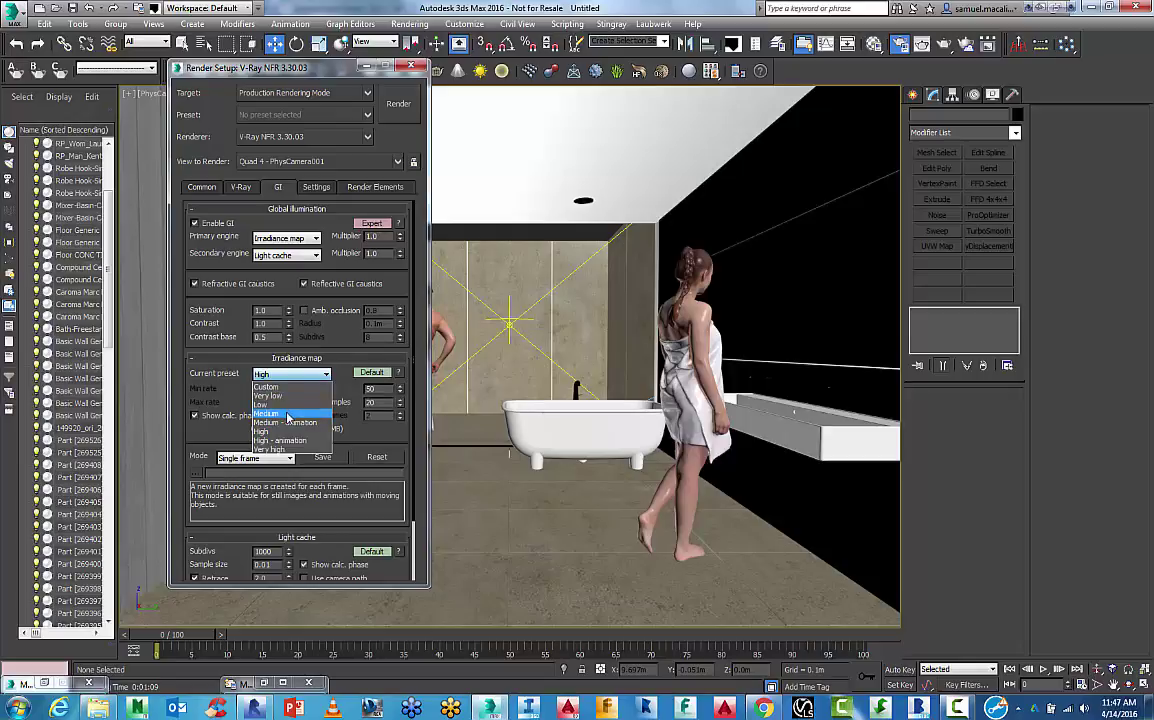
pyautogui.click(288, 413)
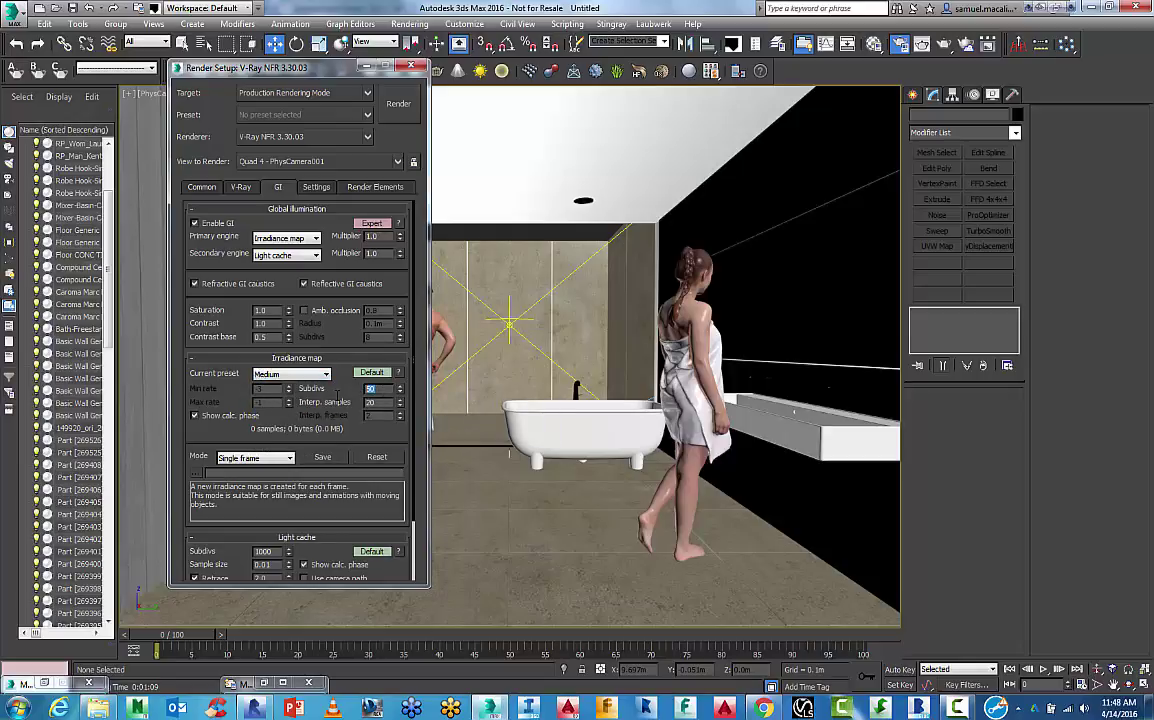
# Step: Set irradiance map subdivs to 60 and light cache subdivs to 200
pyautogui.doubleClick(371, 388)
pyautogui.doubleClick(385, 400)
pyautogui.scroll(-2, 215, 335)
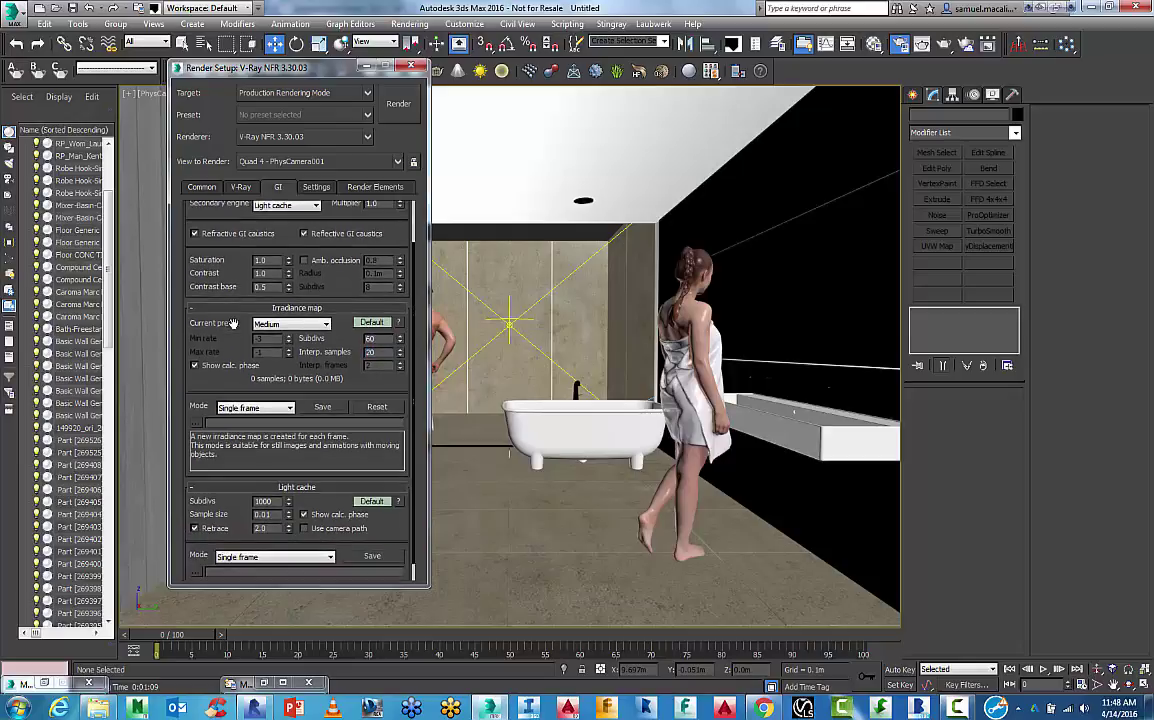
pyautogui.scroll(-1, 232, 323)
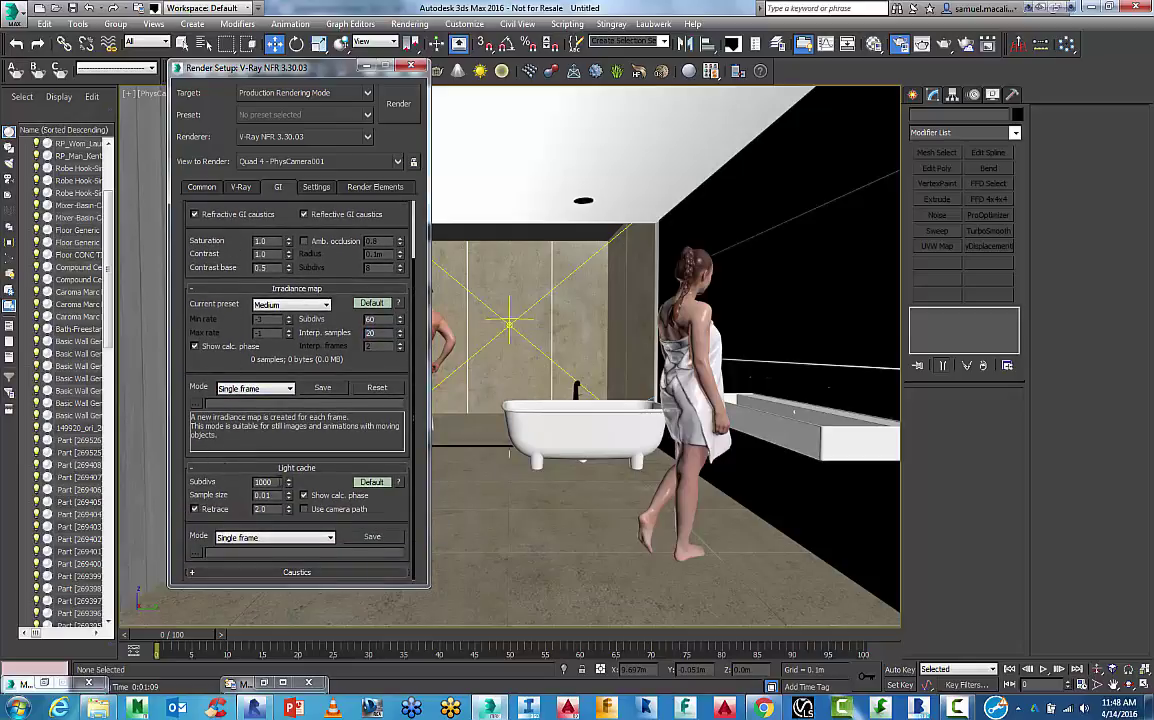
pyautogui.doubleClick(263, 482)
pyautogui.write('20')
# Step: Switch the Irradiance map rollout to Expert and enable ambient occlusion with a 0.04 m radius
pyautogui.click(372, 304)
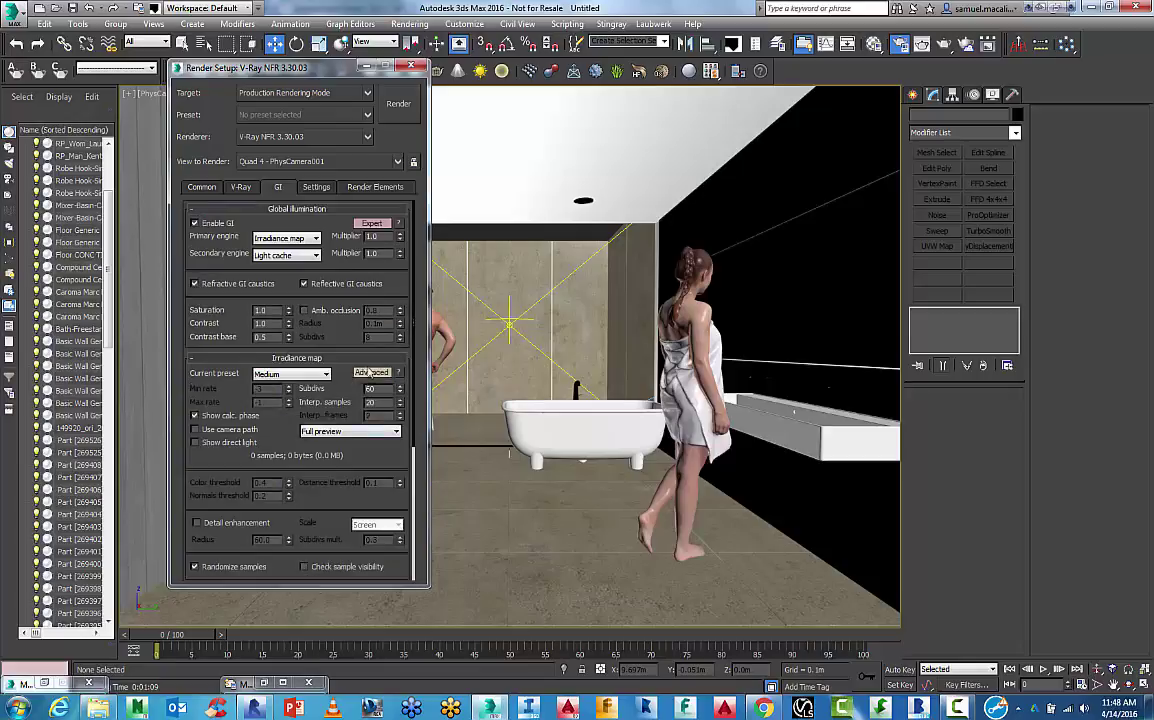
pyautogui.click(370, 370)
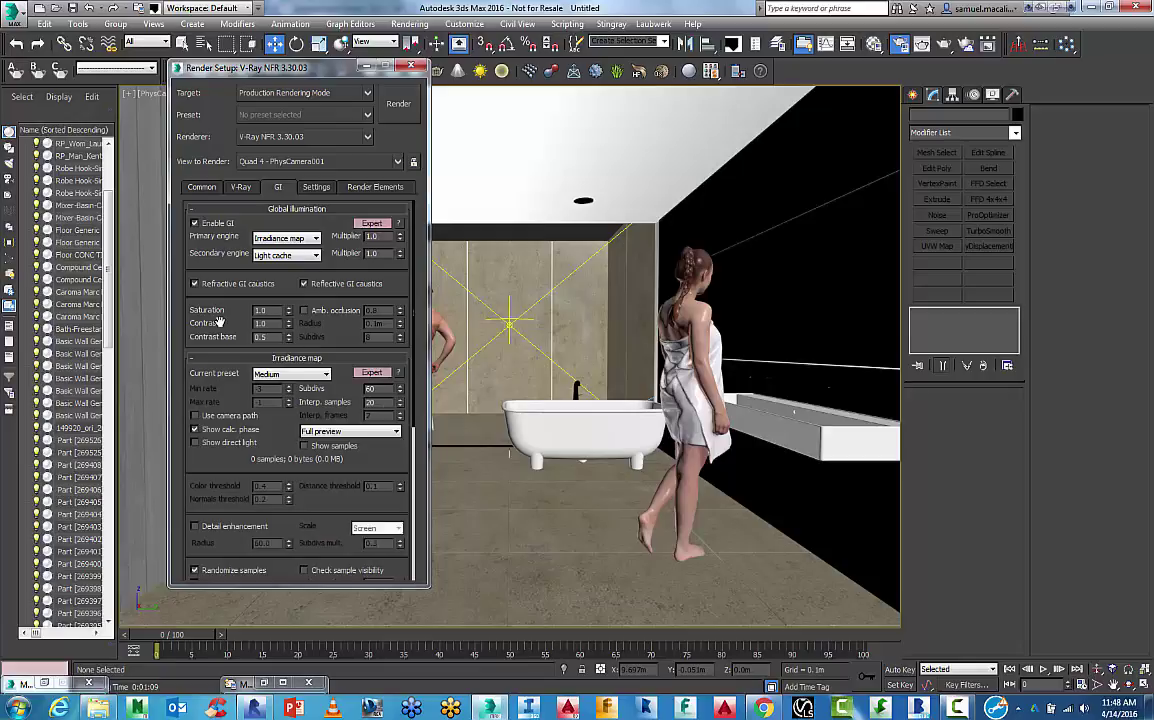
pyautogui.click(304, 311)
pyautogui.moveTo(375, 323)
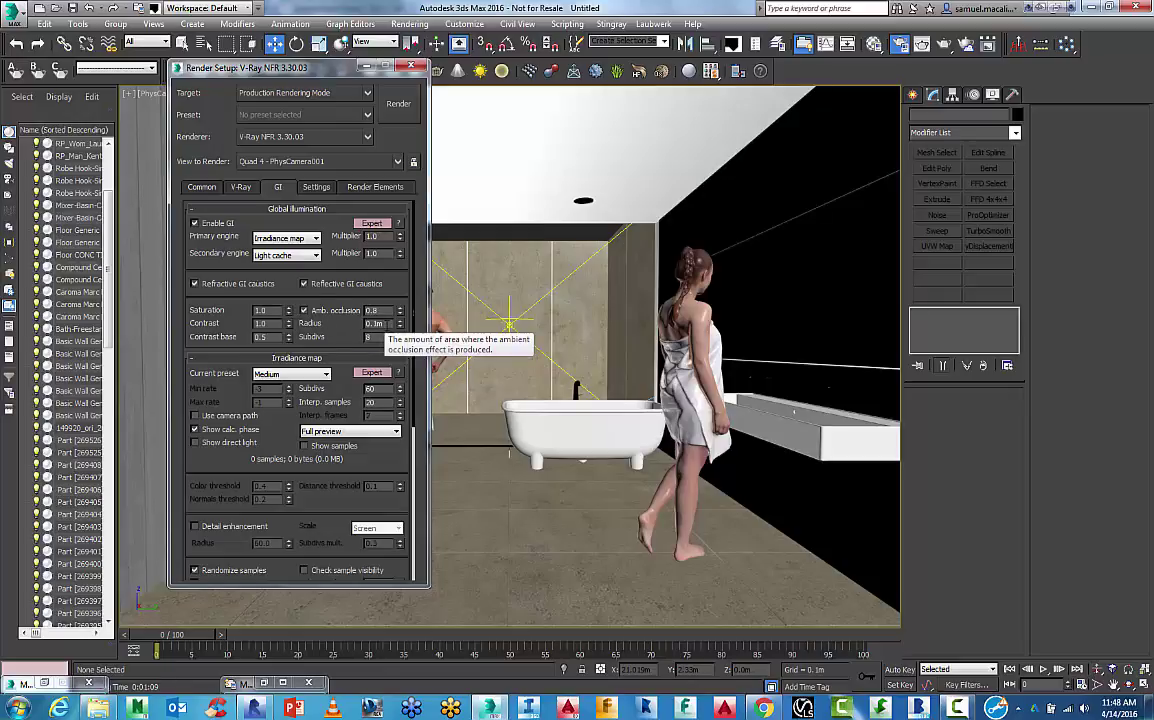
pyautogui.click(375, 323)
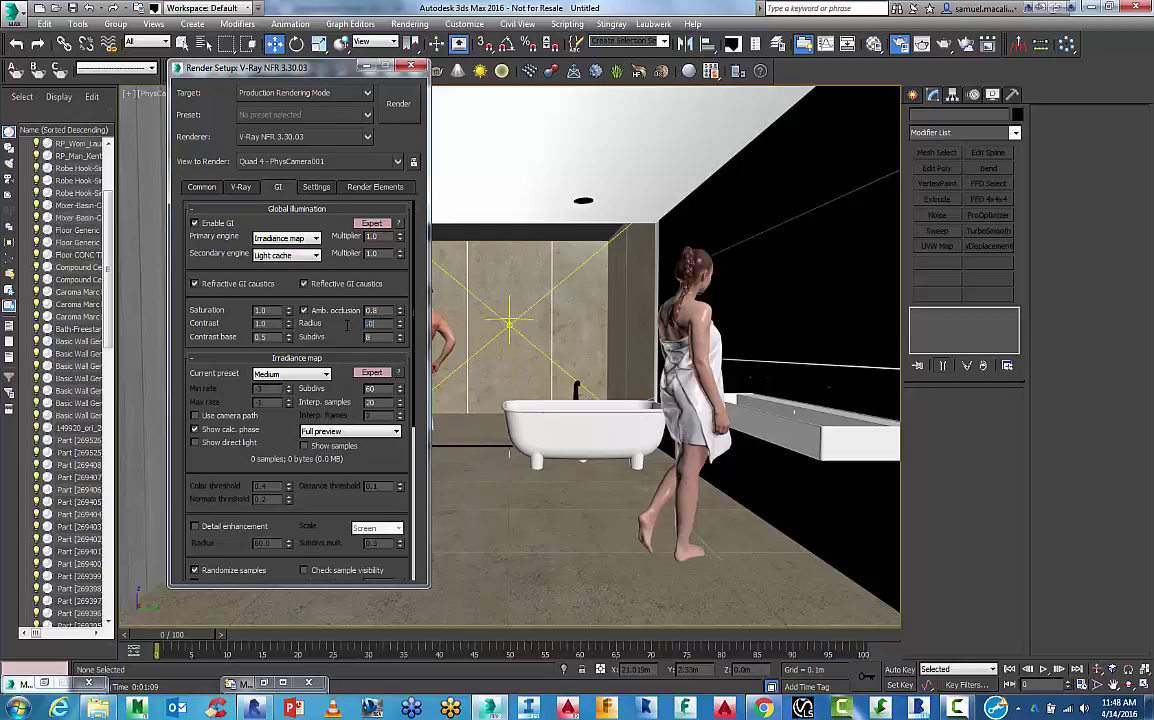
pyautogui.write('.04')
pyautogui.press('Return')
# Step: Turn on Show calc. phase and switch the Light cache rollout to Expert mode
pyautogui.moveTo(352, 328); pyautogui.dragTo(342, 268)
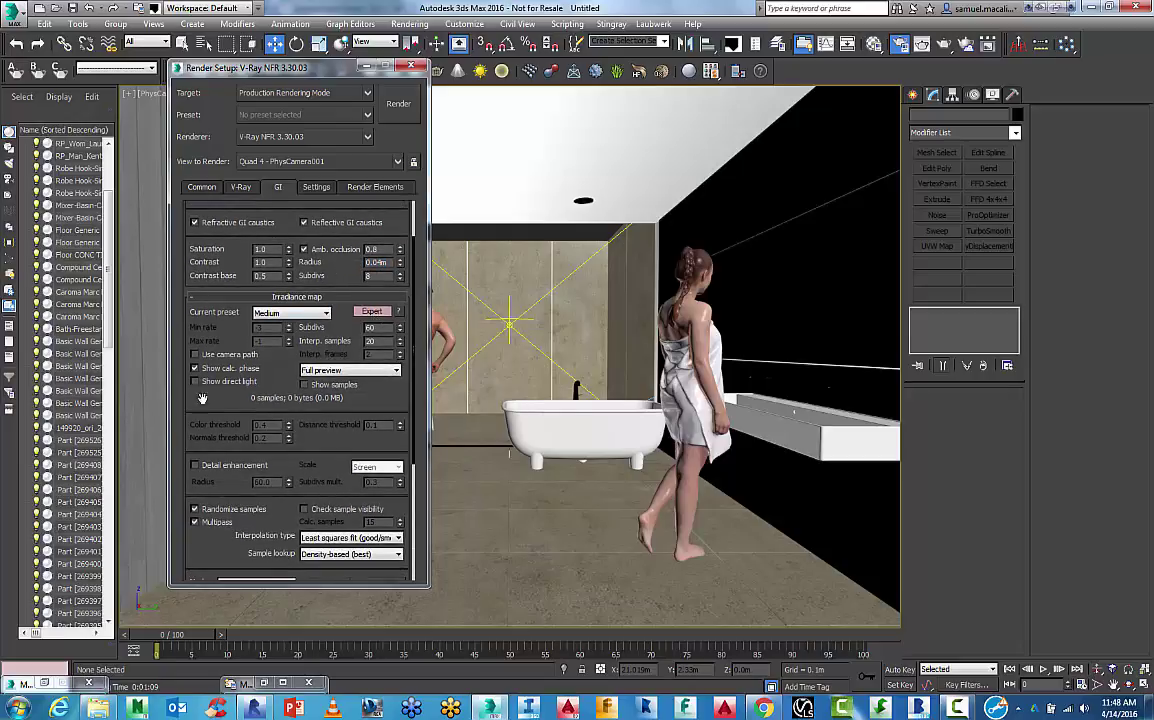
pyautogui.moveTo(198, 399); pyautogui.dragTo(190, 309)
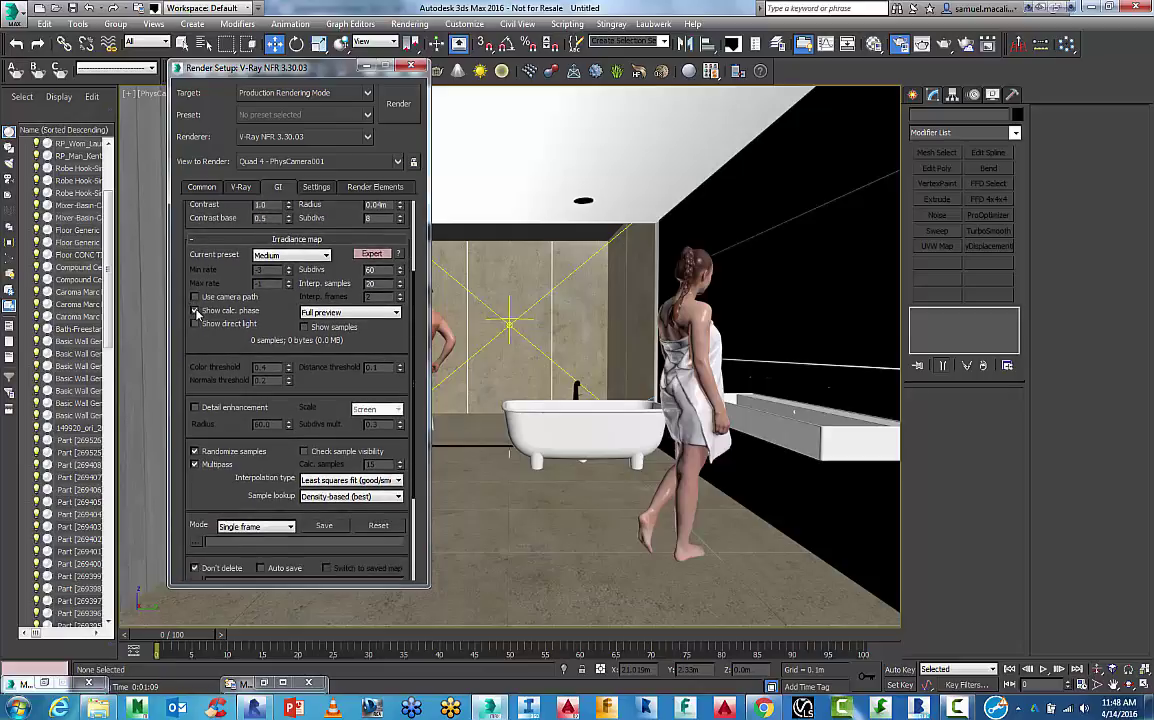
pyautogui.click(196, 311)
pyautogui.scroll(-2, 180, 445)
pyautogui.scroll(-1, 185, 400)
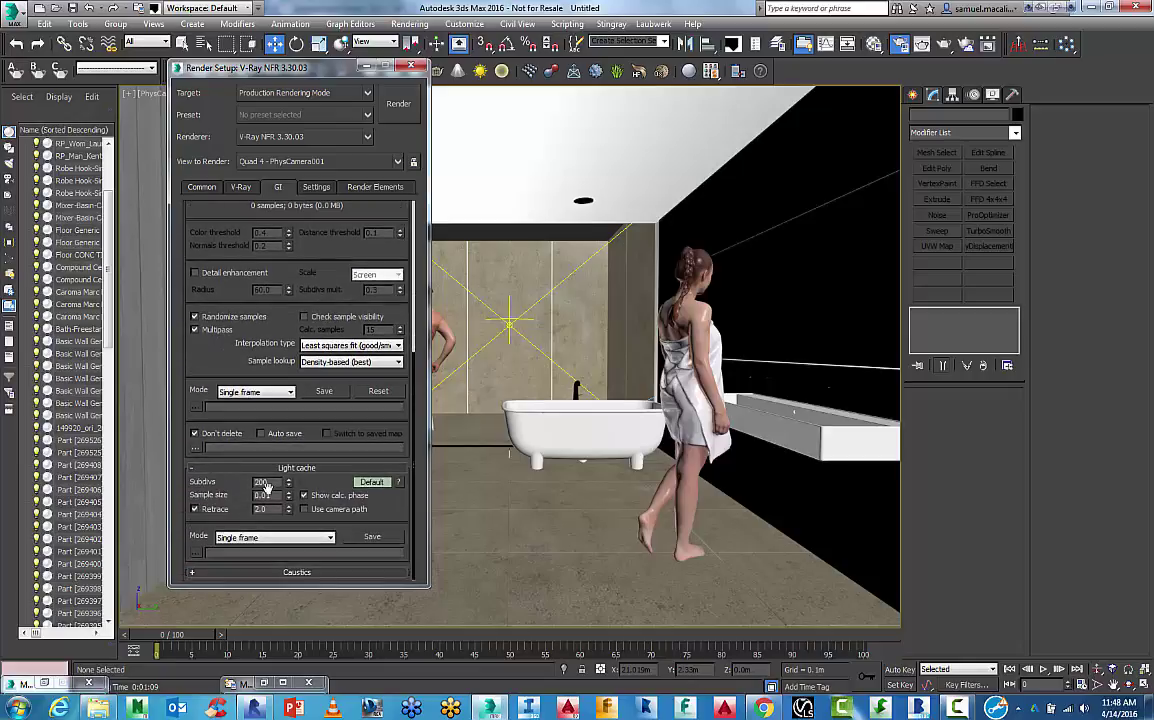
pyautogui.click(368, 484)
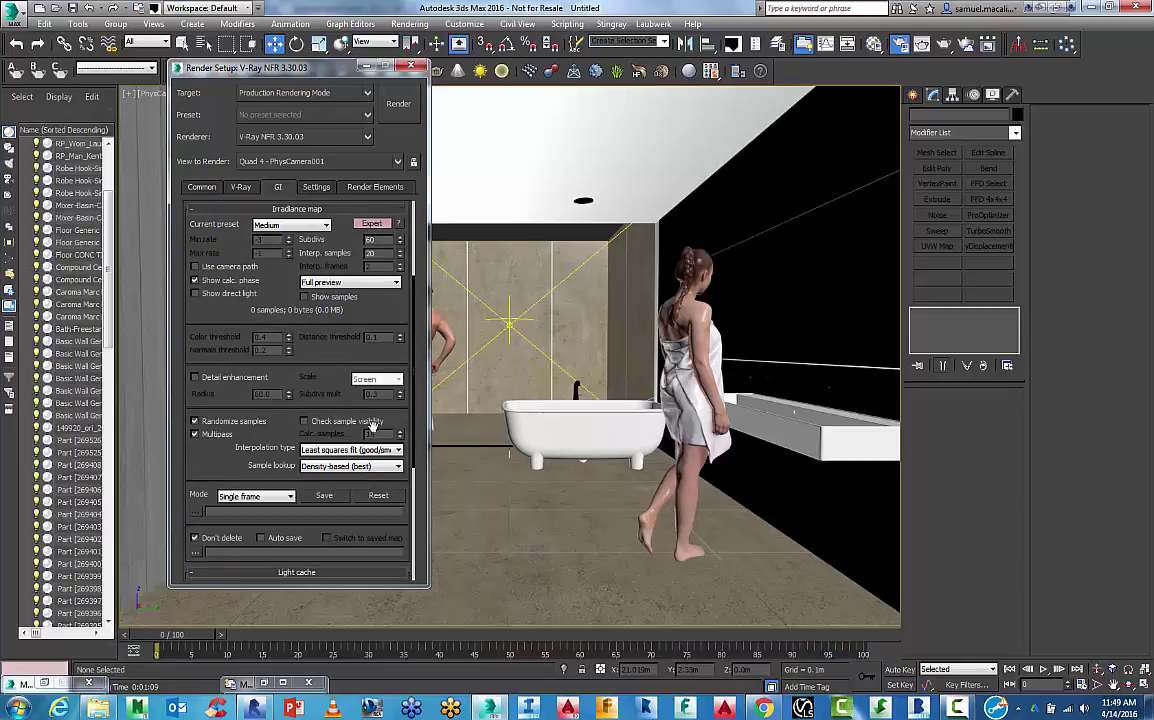
pyautogui.scroll(-1, 350, 395)
pyautogui.scroll(-2, 373, 427)
pyautogui.click(371, 441)
pyautogui.scroll(-2, 270, 385)
pyautogui.scroll(-1, 262, 405)
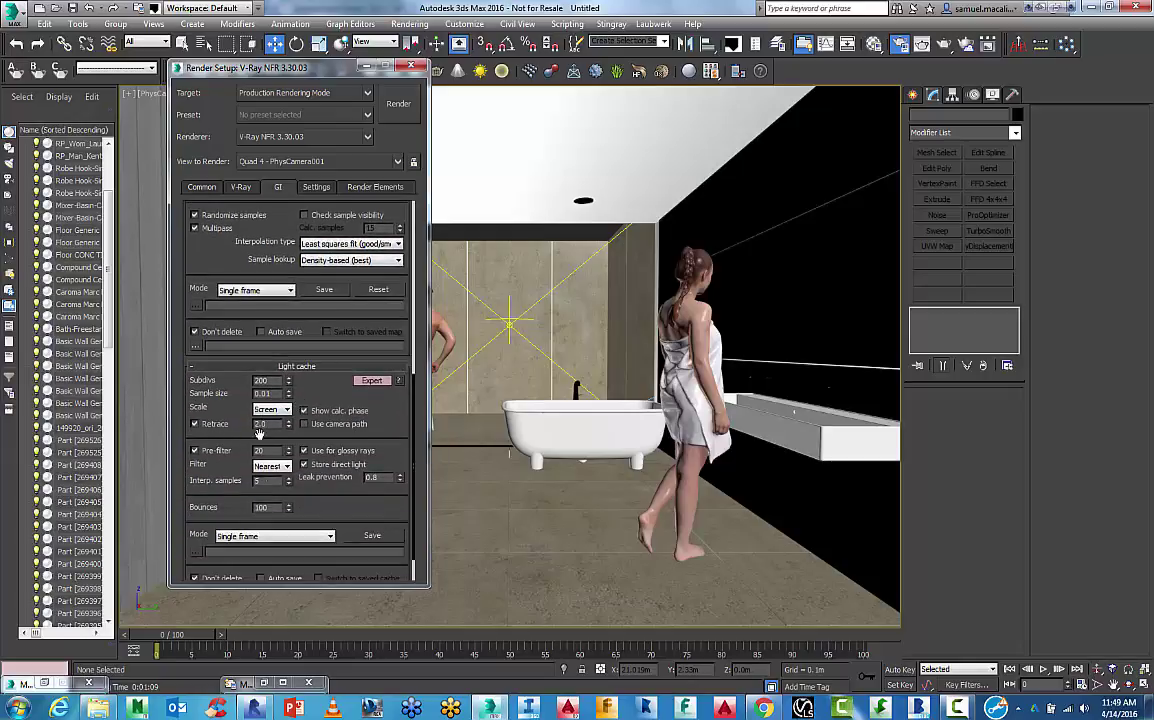
pyautogui.moveTo(270, 410)
pyautogui.scroll(-1, 230, 468)
pyautogui.scroll(2, 237, 450)
pyautogui.scroll(1, 237, 490)
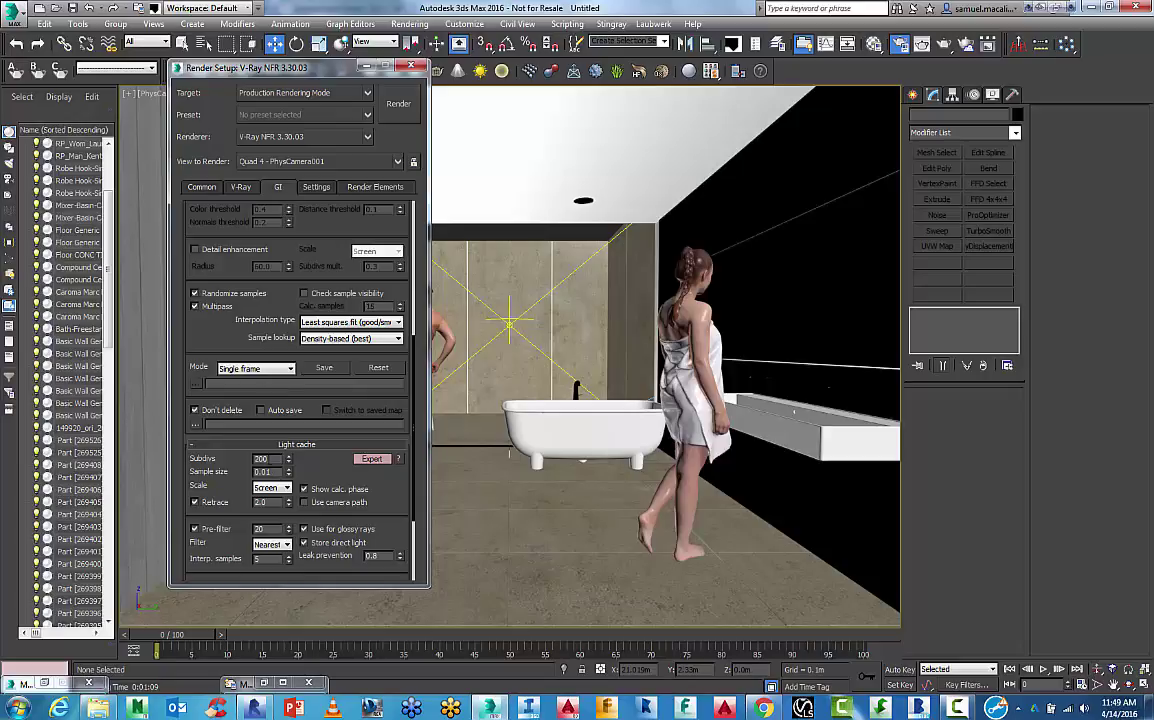
pyautogui.click(318, 187)
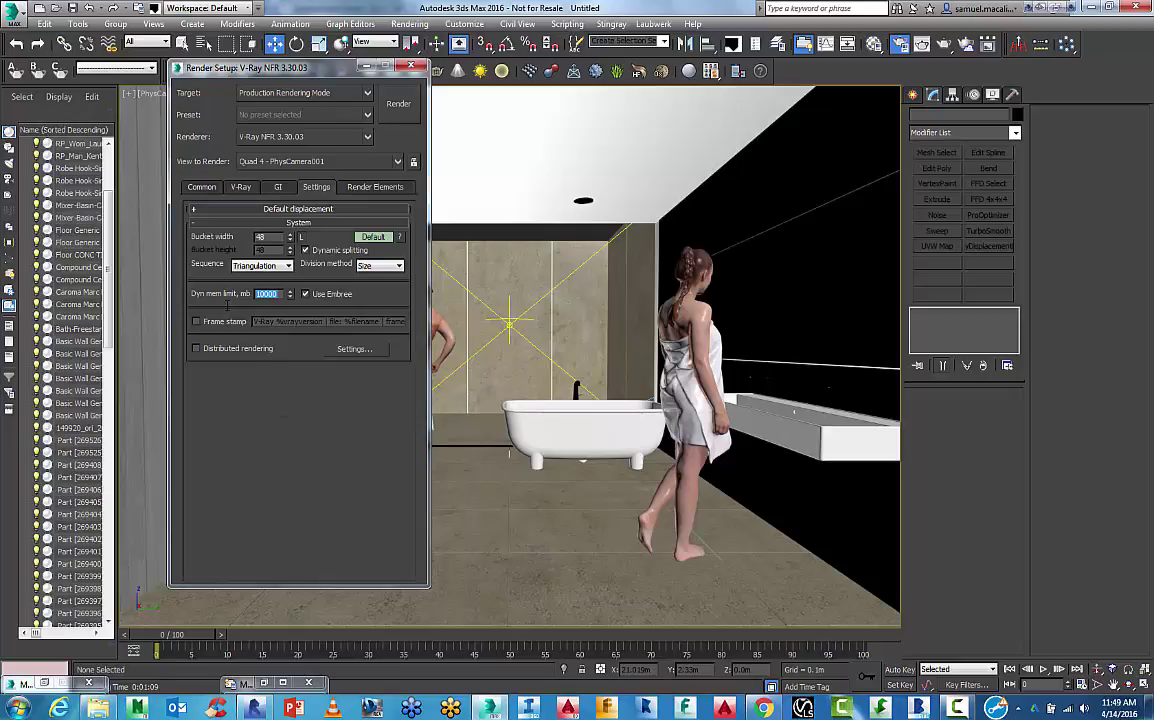
# Step: Set bucket width to 32 with a 10000 MB dynamic memory limit, showing Expert system options
pyautogui.doubleClick(265, 237)
pyautogui.write('32')
pyautogui.click(372, 237)
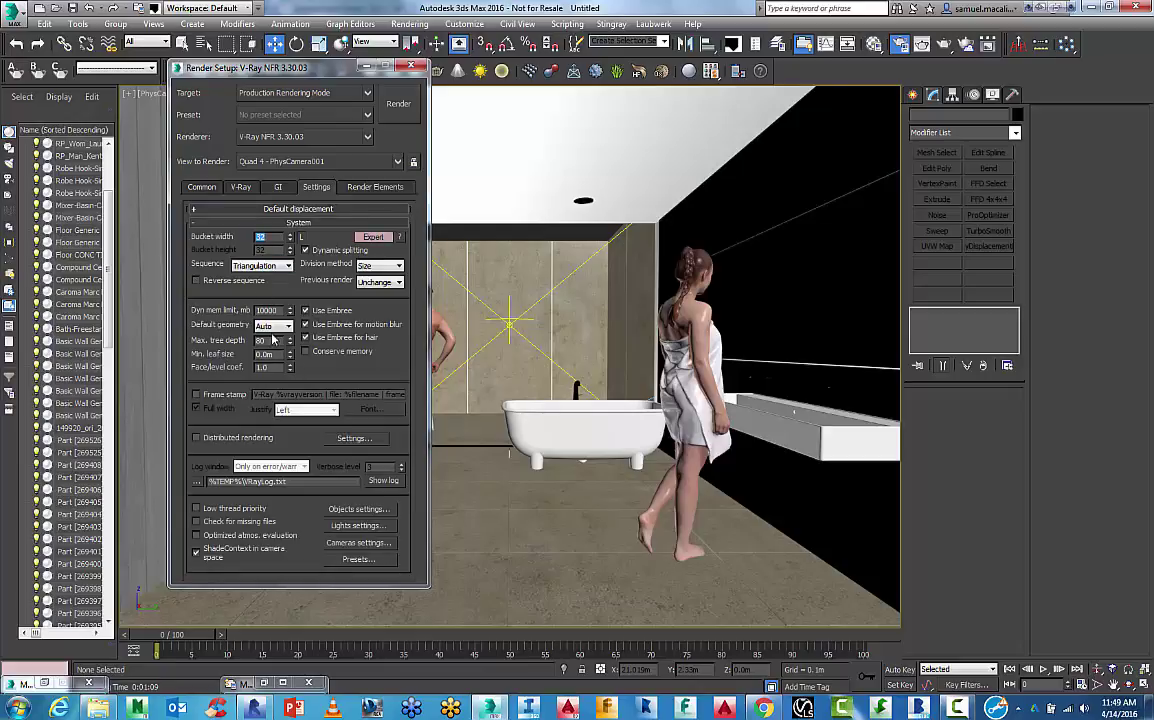
pyautogui.click(203, 187)
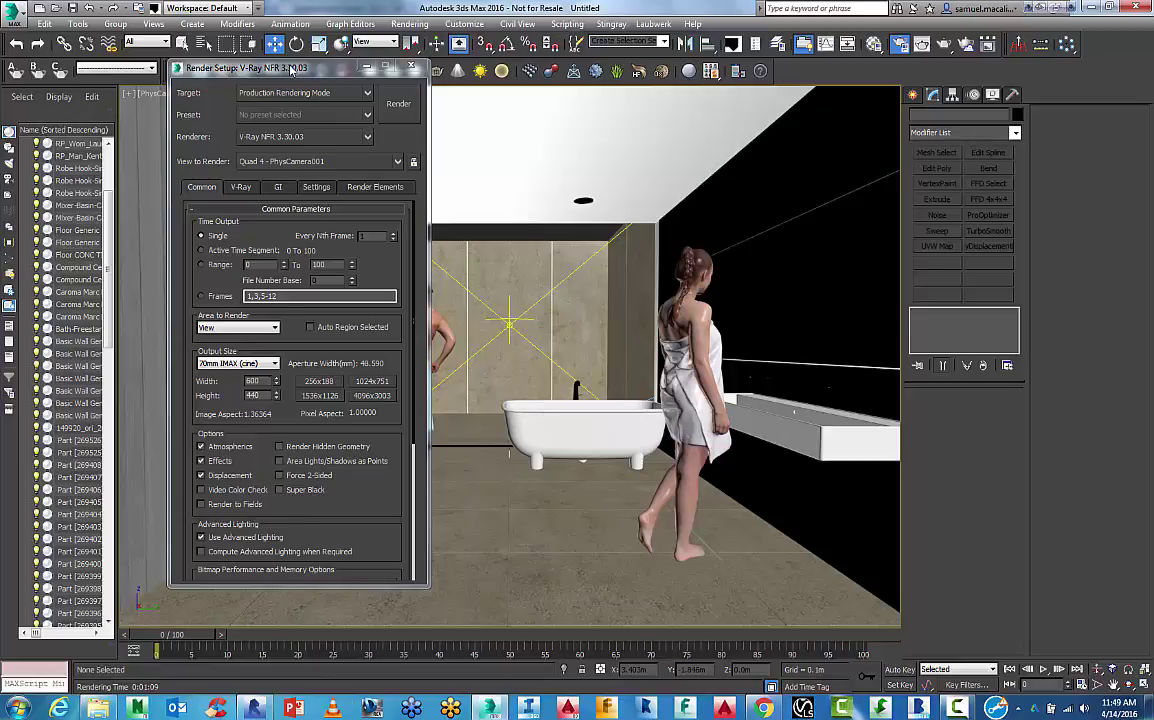
# Step: Start rendering the camera view and enlarge the V-Ray frame buffer
pyautogui.moveTo(290, 70); pyautogui.dragTo(202, 83)
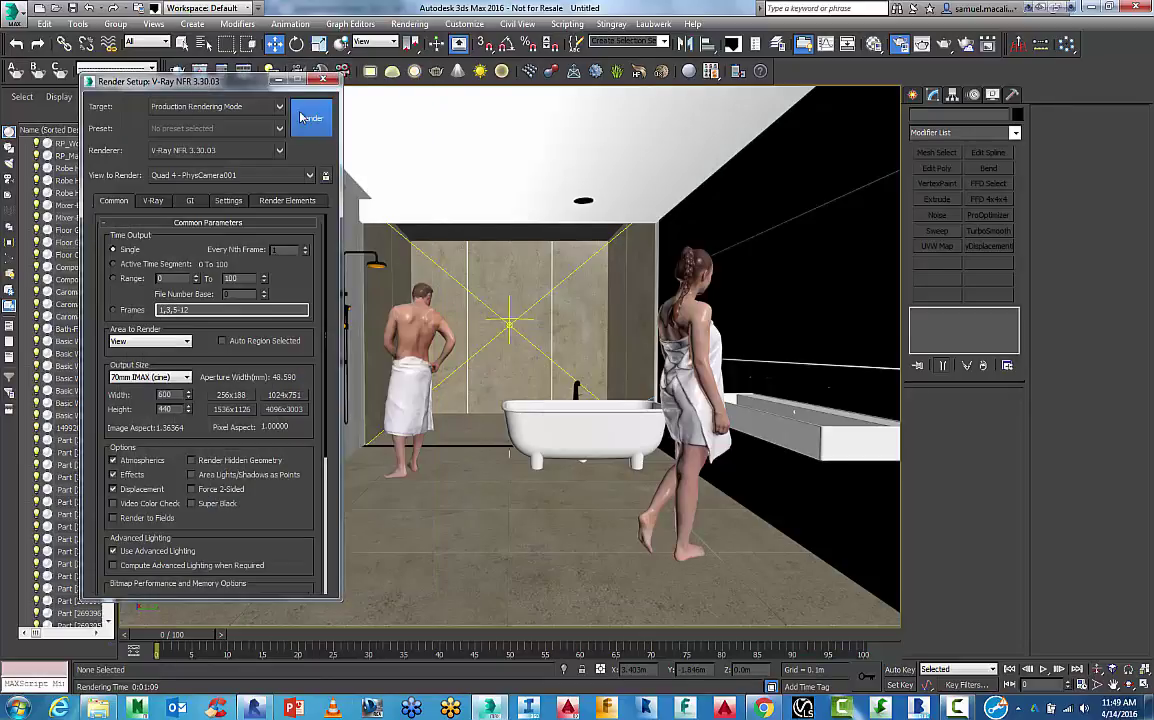
pyautogui.click(300, 117)
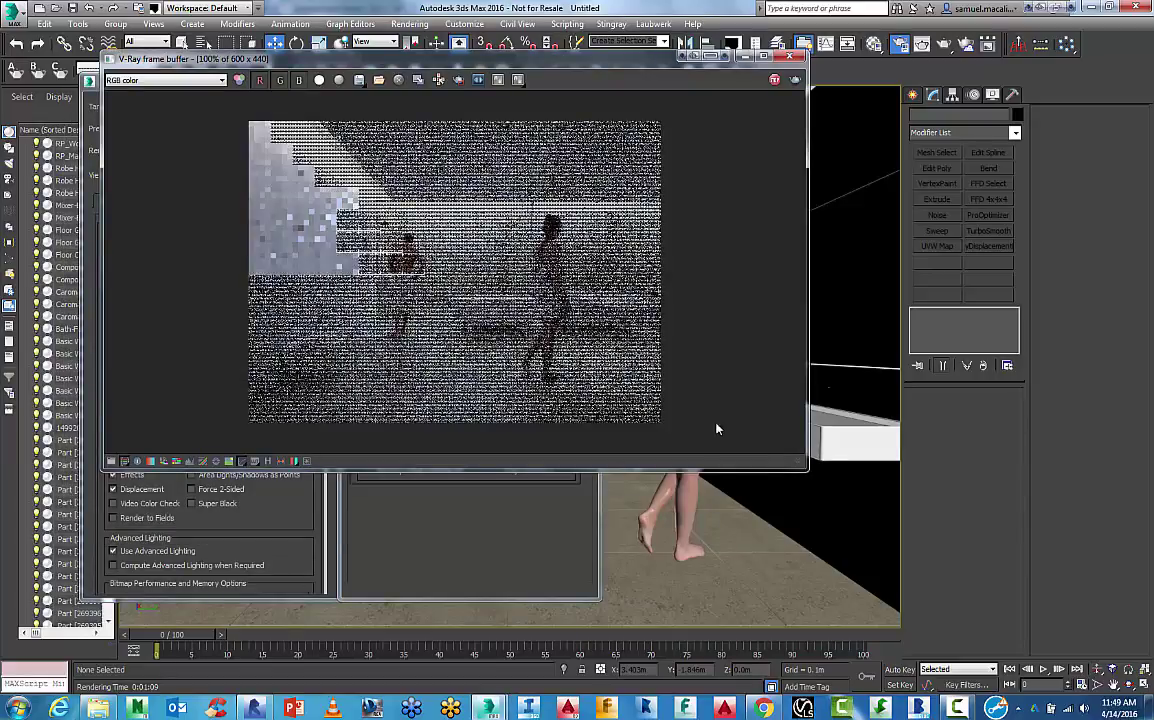
pyautogui.moveTo(806, 468)
pyautogui.mouseDown()
pyautogui.moveTo(838, 572)
pyautogui.moveTo(864, 578)
pyautogui.mouseUp()
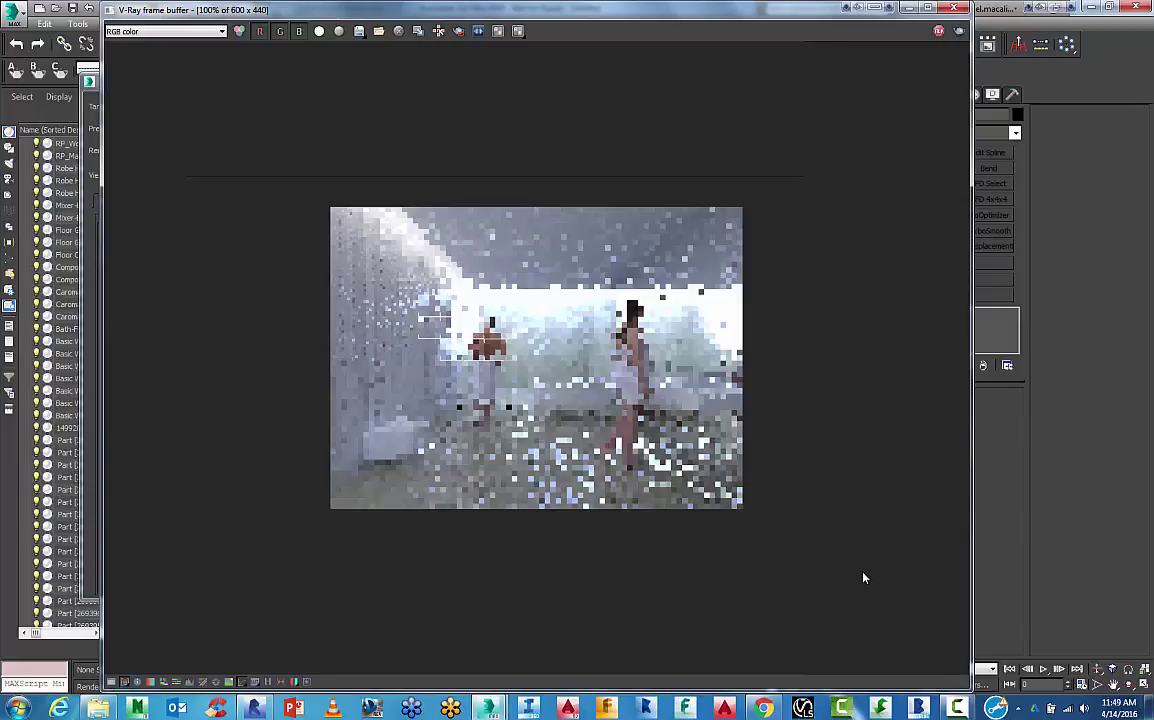
pyautogui.scroll(1, 864, 578)
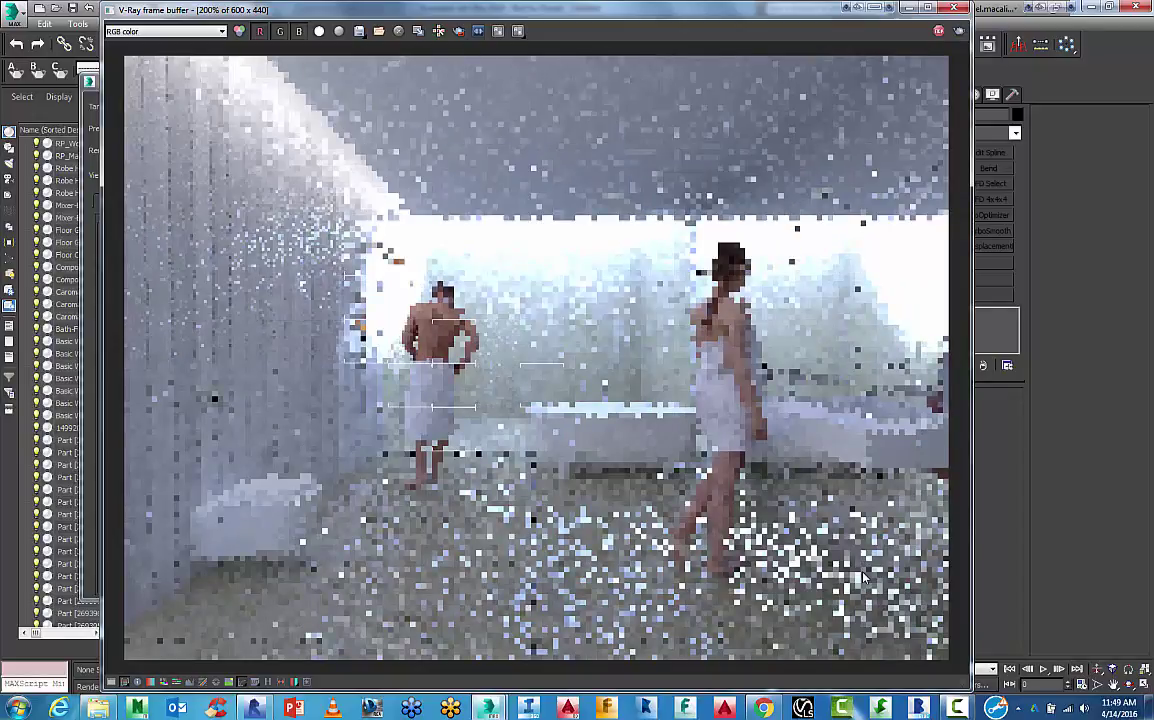
# Step: View the render at actual size and park the frame buffer window on the right
pyautogui.doubleClick(878, 452)
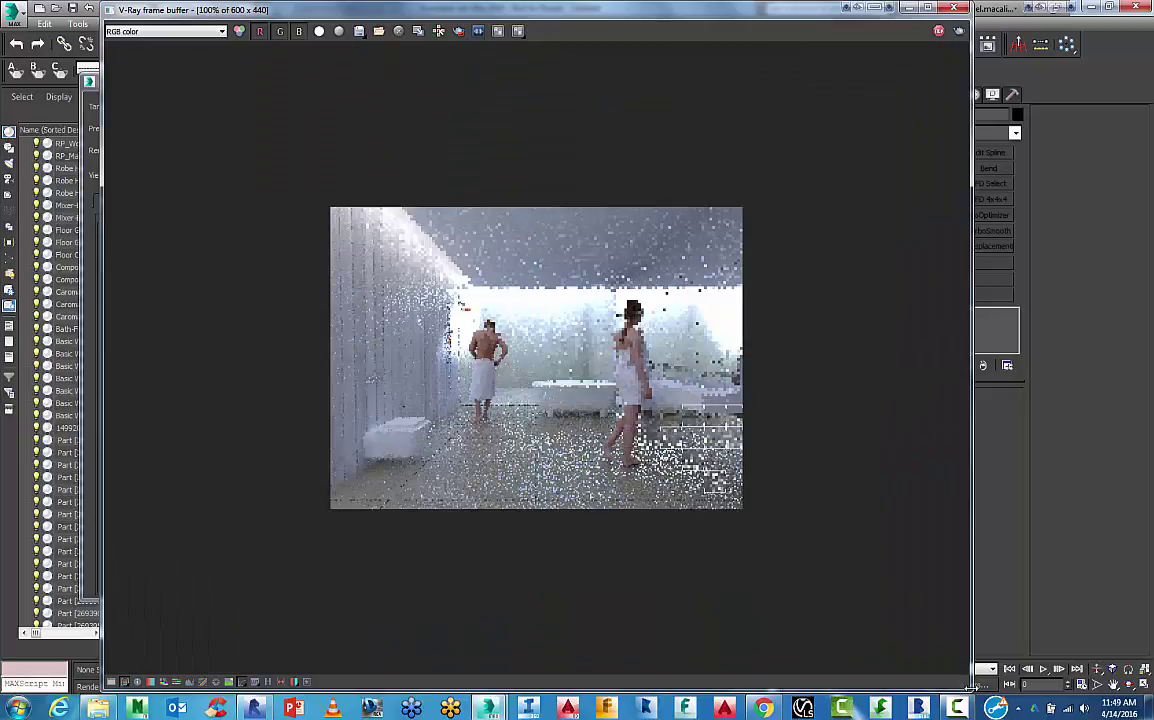
pyautogui.moveTo(970, 688); pyautogui.dragTo(626, 526)
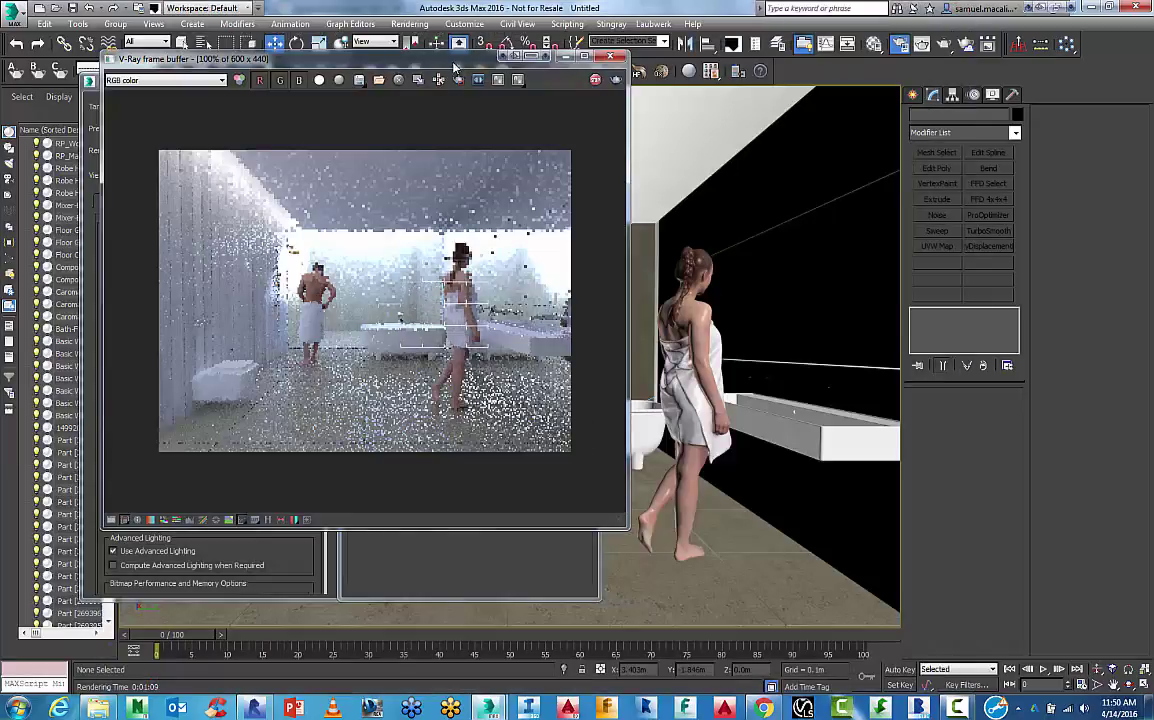
pyautogui.moveTo(443, 66); pyautogui.dragTo(940, 60)
pyautogui.moveTo(452, 114); pyautogui.dragTo(378, 96)
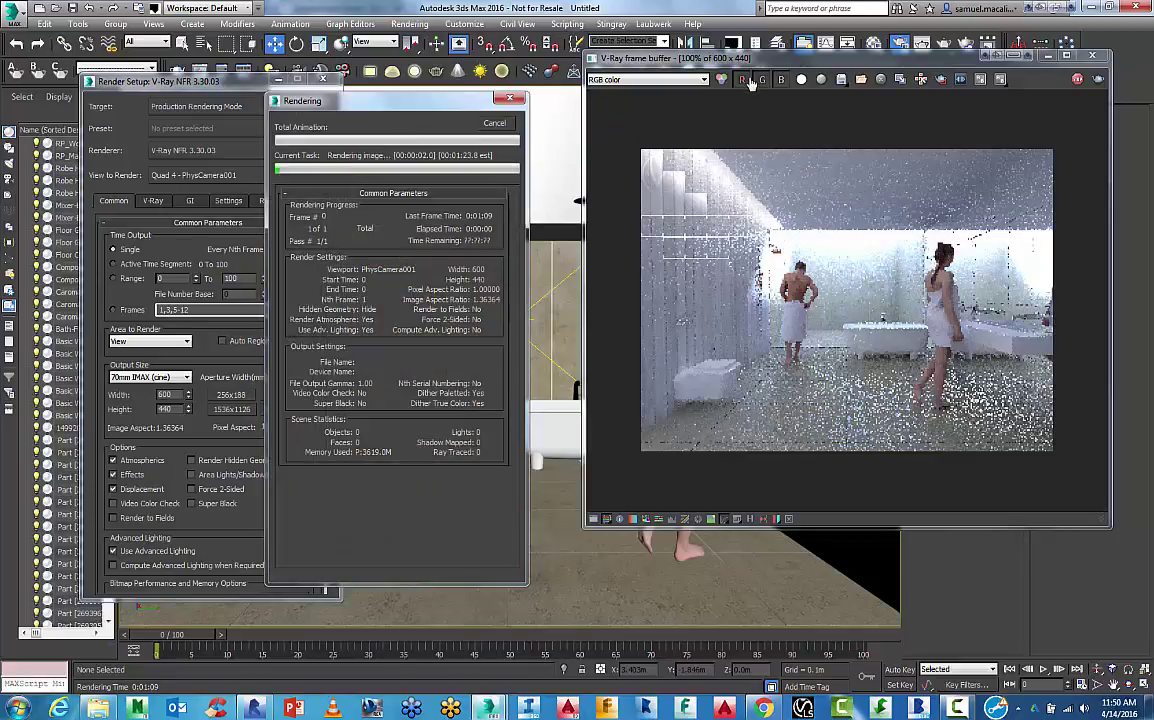
pyautogui.moveTo(750, 57); pyautogui.dragTo(606, 47)
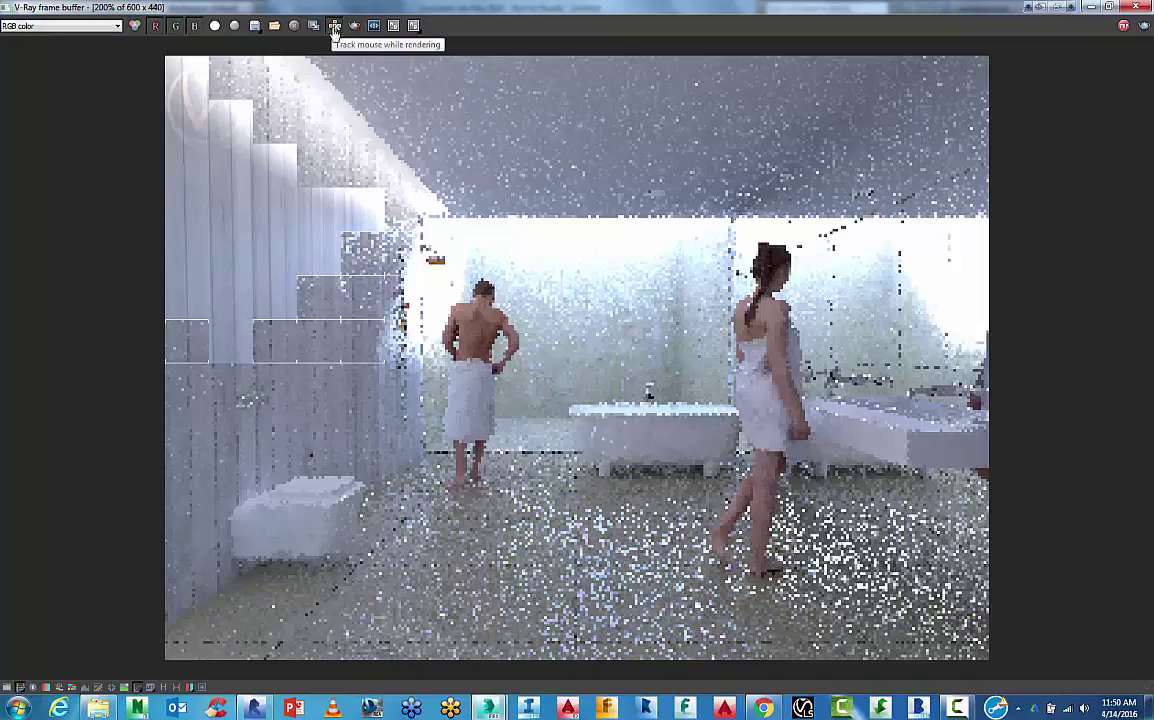
# Step: Enable Track mouse while rendering to refine the woman first, then zoom out to 100%
pyautogui.click(334, 27)
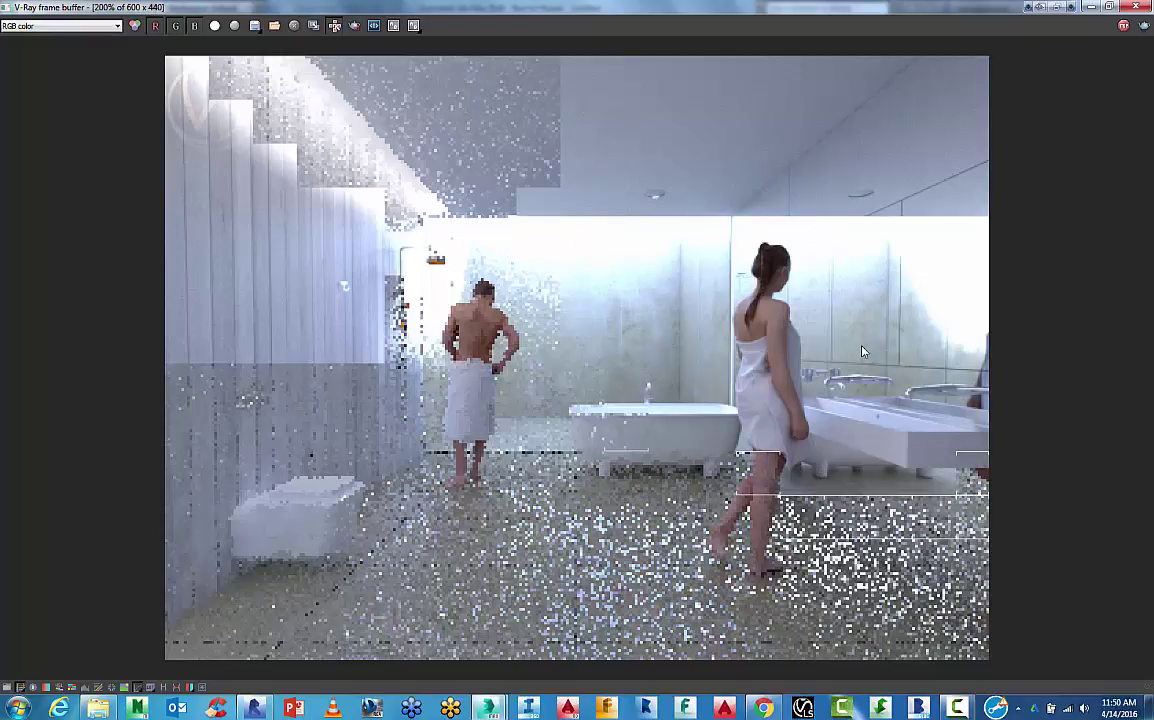
pyautogui.scroll(-2, 864, 352)
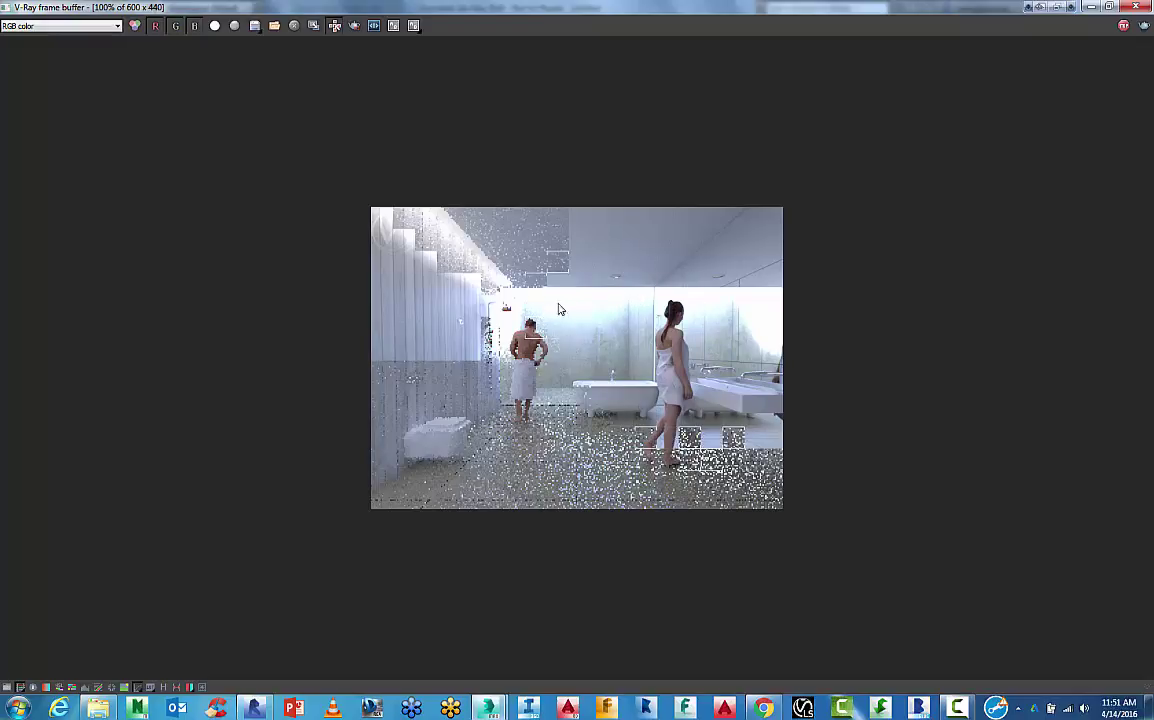
# Step: Zoom in and out to inspect the render, then restore the frame buffer to a window
pyautogui.scroll(1, 546, 308)
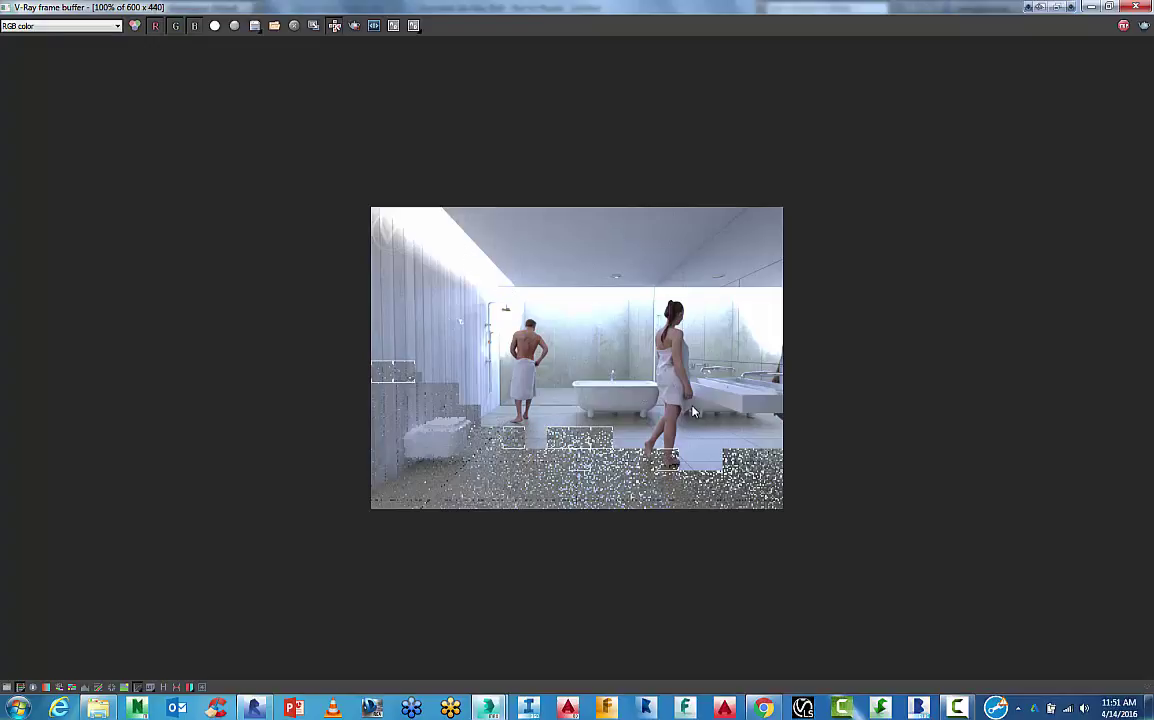
pyautogui.scroll(1, 692, 410)
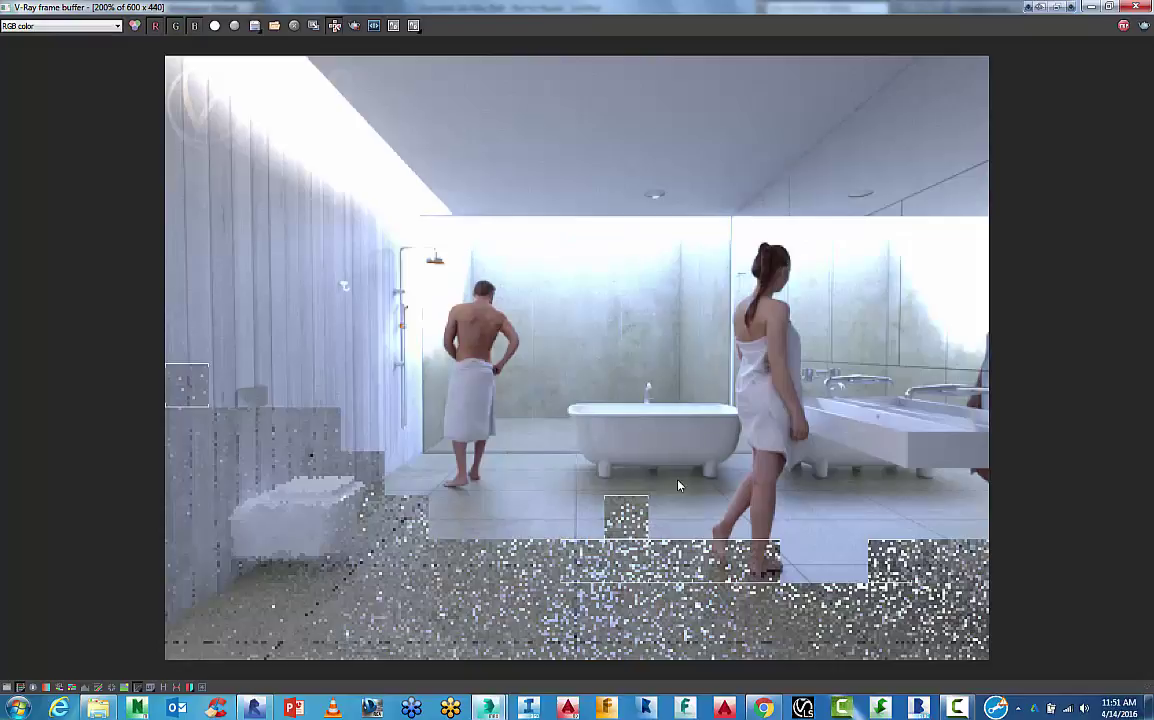
pyautogui.scroll(-1, 676, 488)
pyautogui.scroll(1, 640, 368)
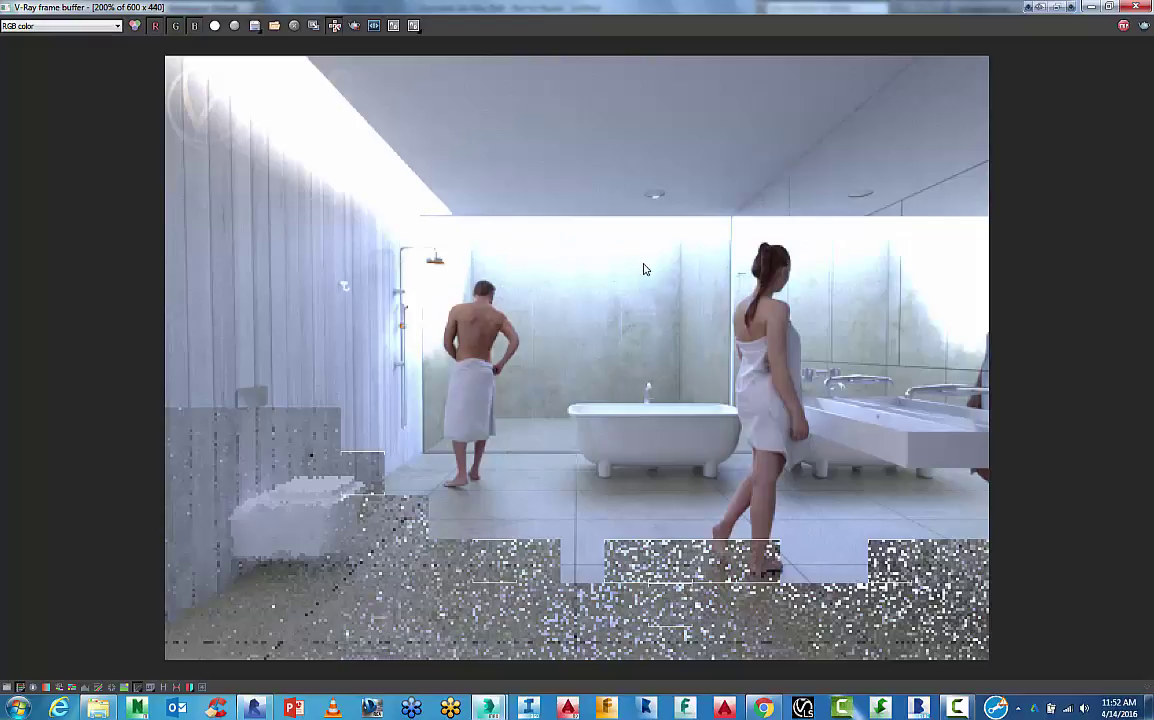
pyautogui.scroll(-1, 596, 376)
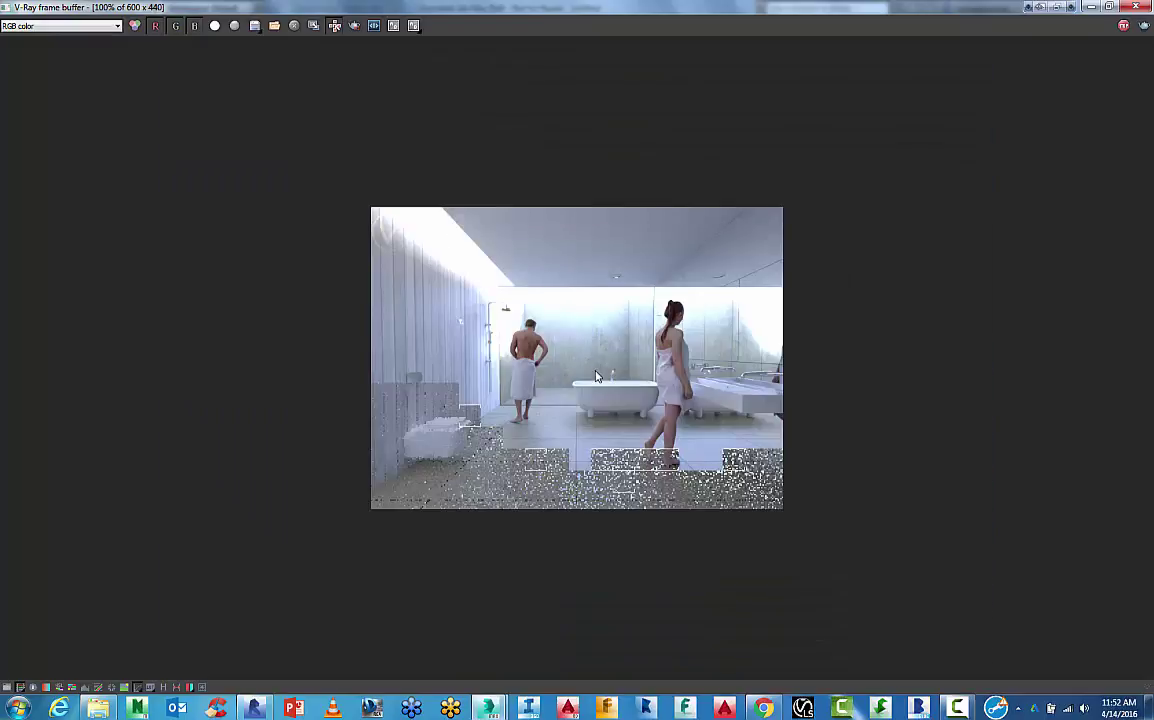
pyautogui.doubleClick(651, 6)
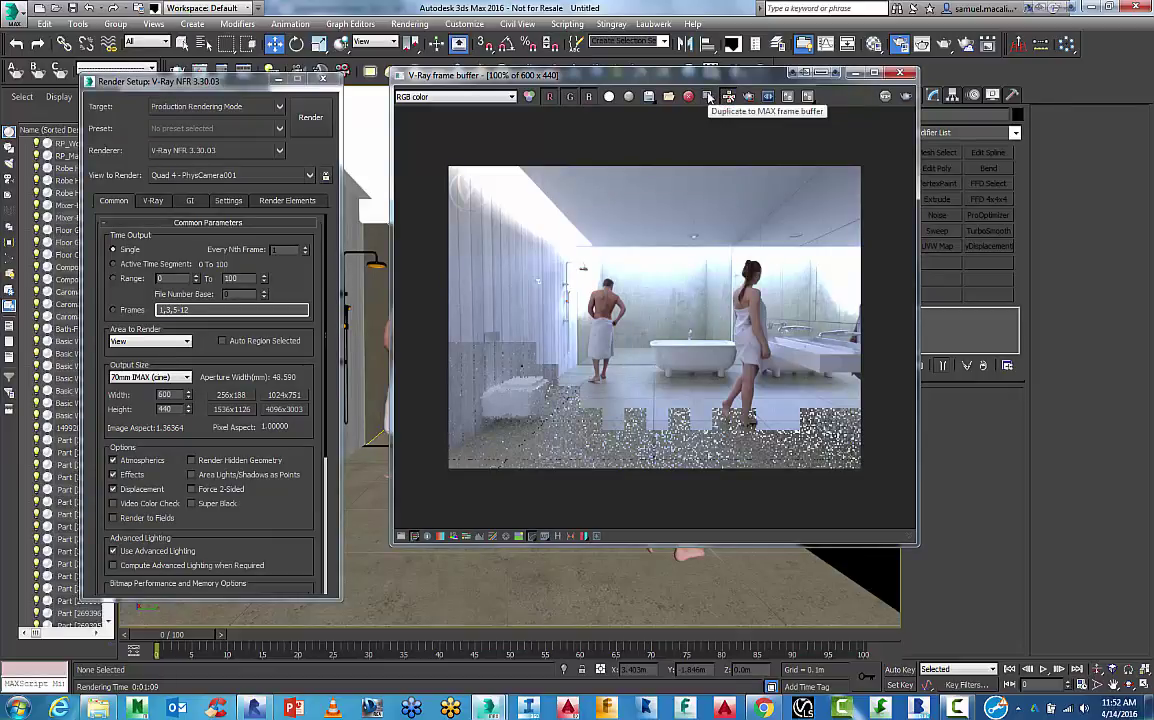
# Step: Duplicate the render to a MAX frame buffer and minimize it, close V-Ray buffer, minimize Render Setup
pyautogui.click(708, 96)
pyautogui.moveTo(534, 207); pyautogui.dragTo(107, 100)
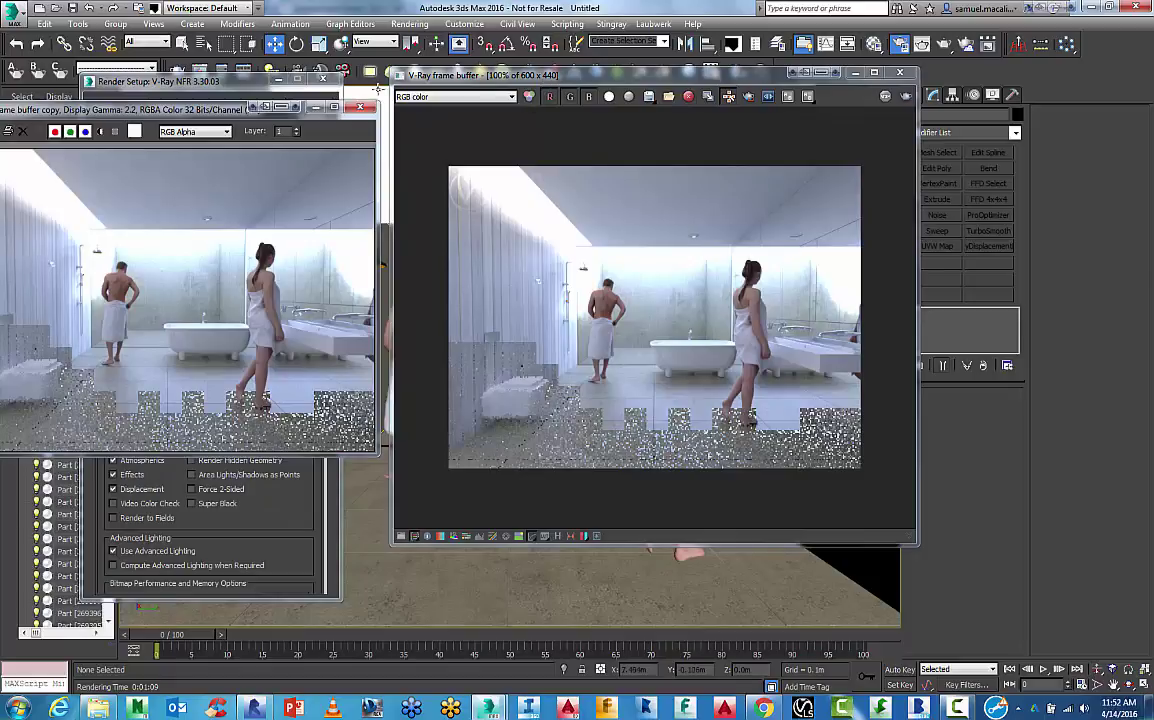
pyautogui.click(286, 106)
pyautogui.click(858, 74)
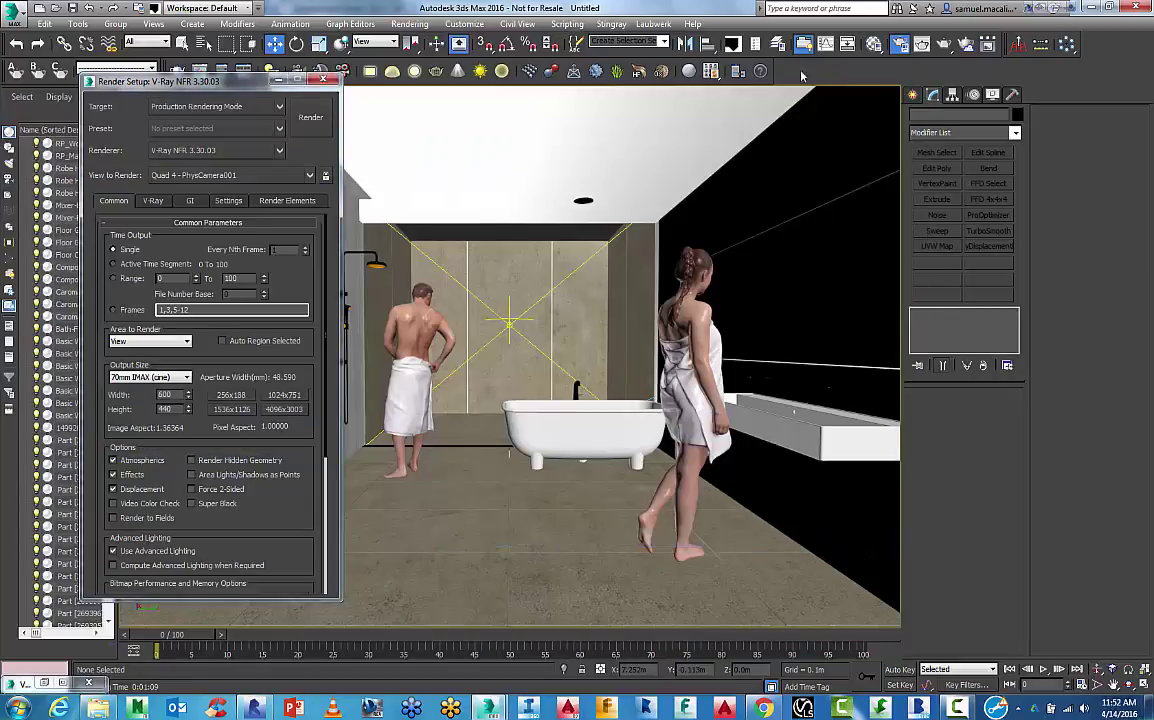
pyautogui.click(281, 79)
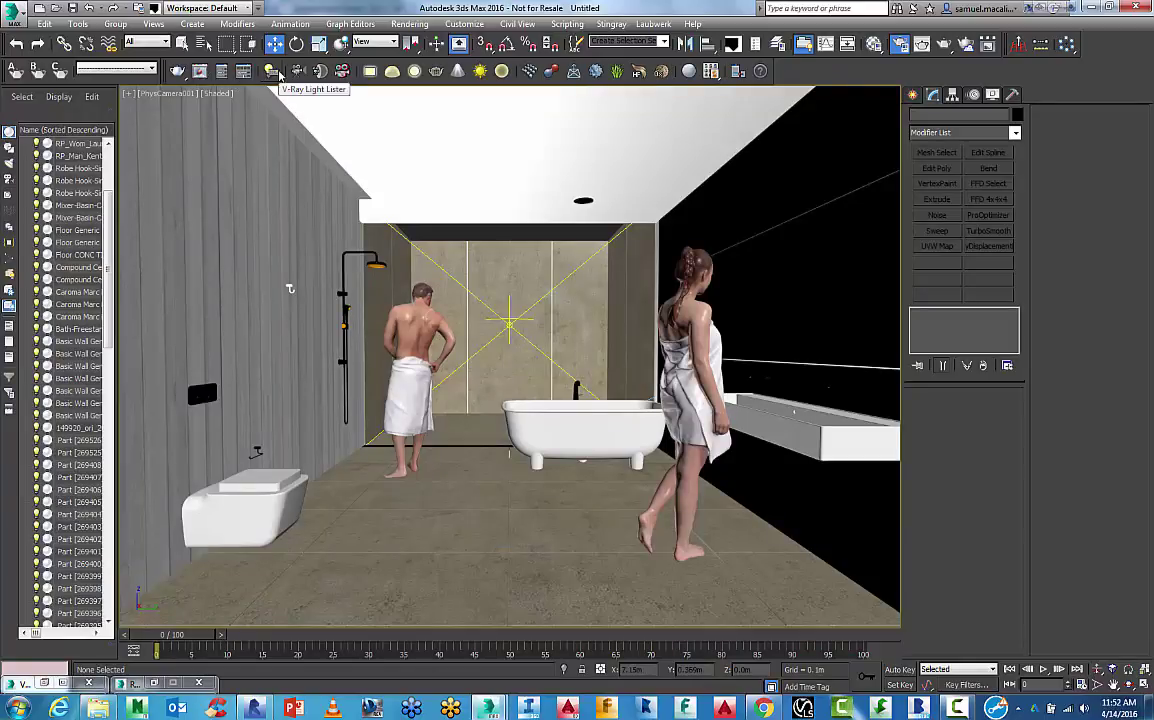
# Step: Show the camera view in wireframe, check the plane light, and open the VRayHDRI map
pyautogui.press('F3')
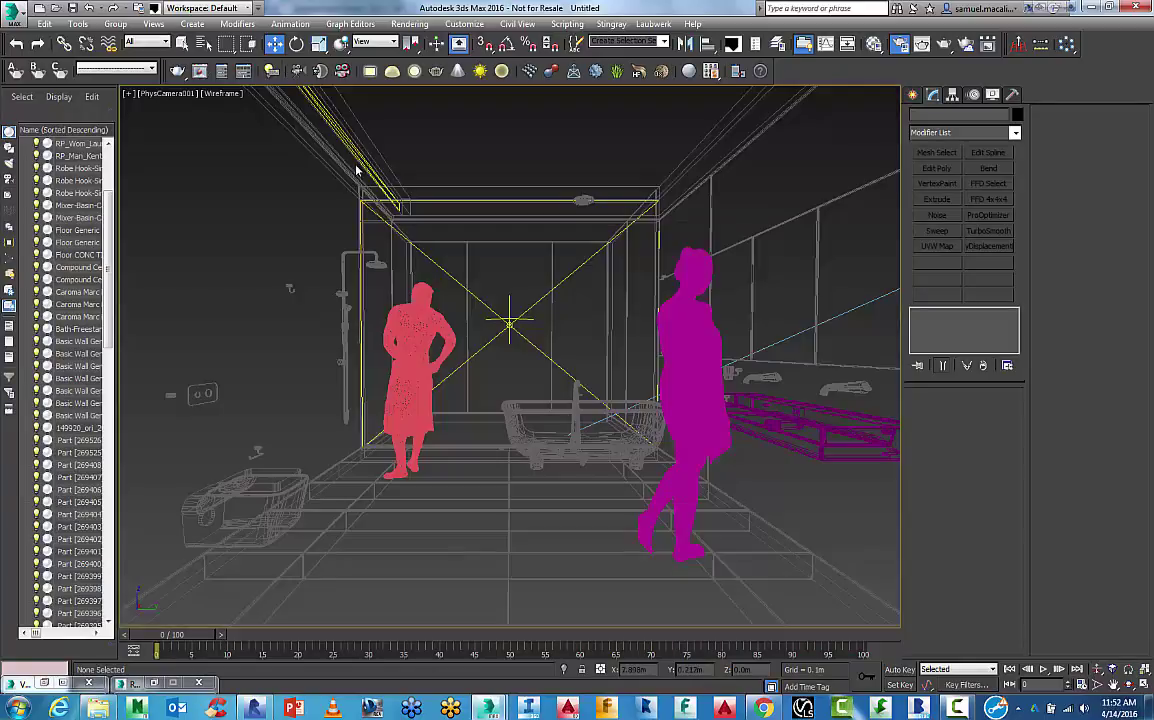
pyautogui.click(355, 155)
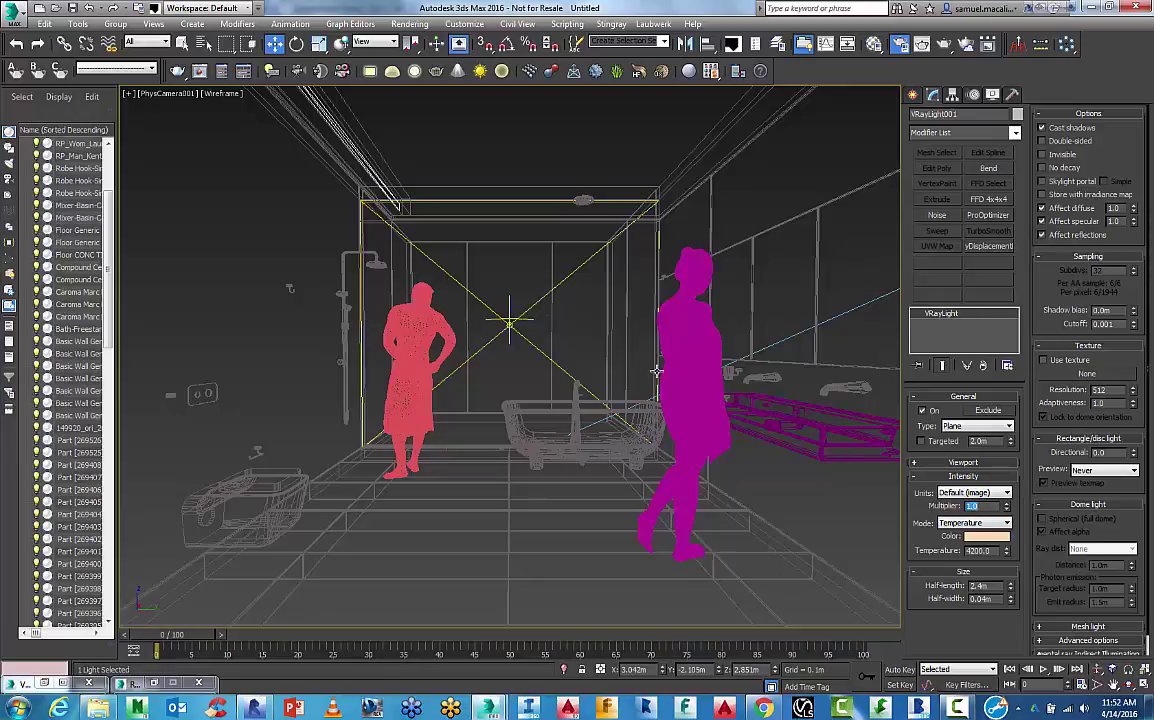
pyautogui.click(567, 323)
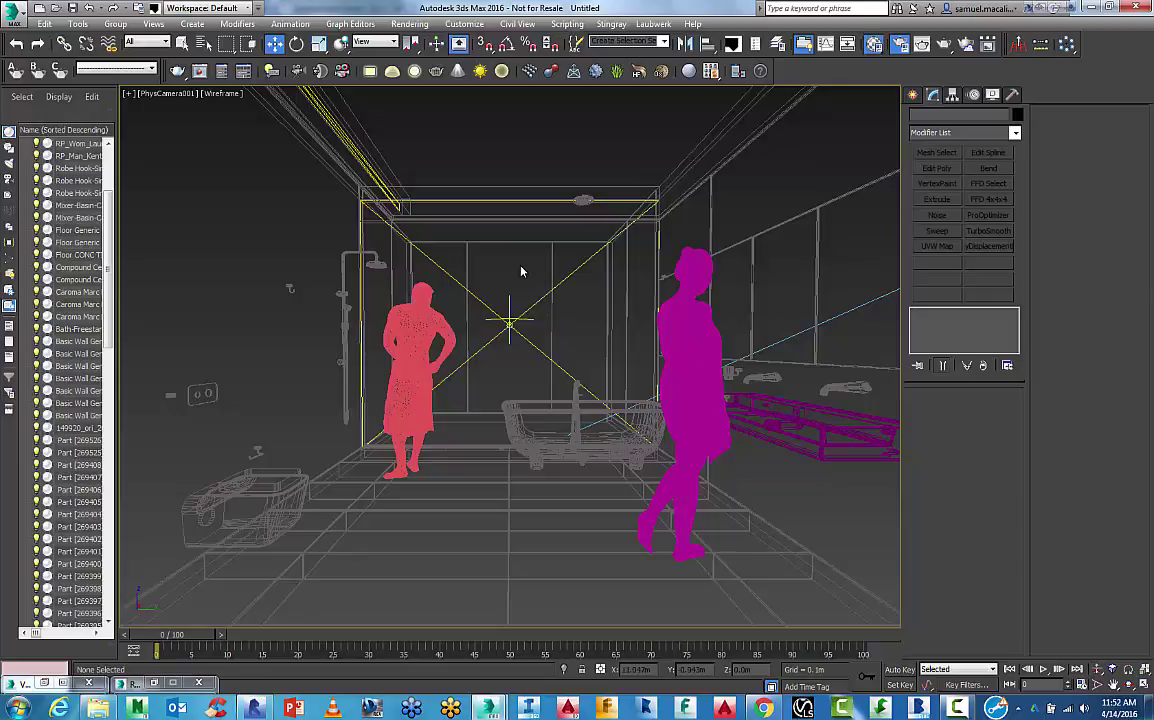
pyautogui.press('m')
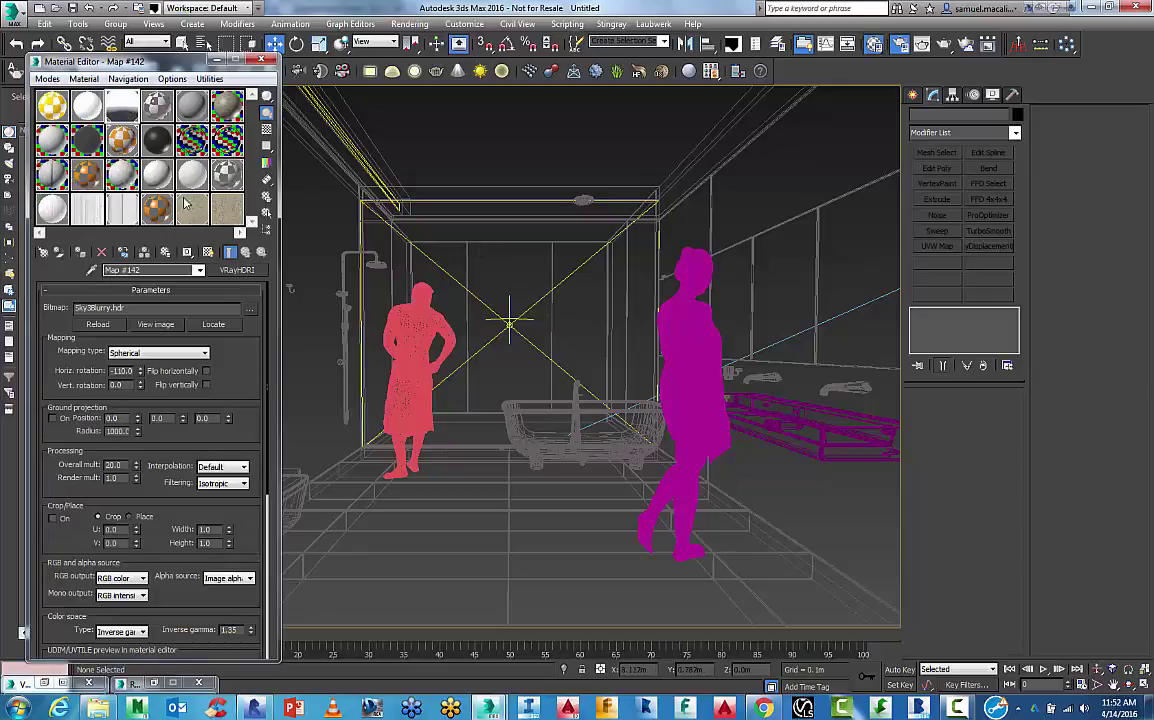
# Step: Lower the VRayHDRI overall multiplier from 20 to 4
pyautogui.doubleClick(114, 465)
pyautogui.write('4')
pyautogui.press('Return')
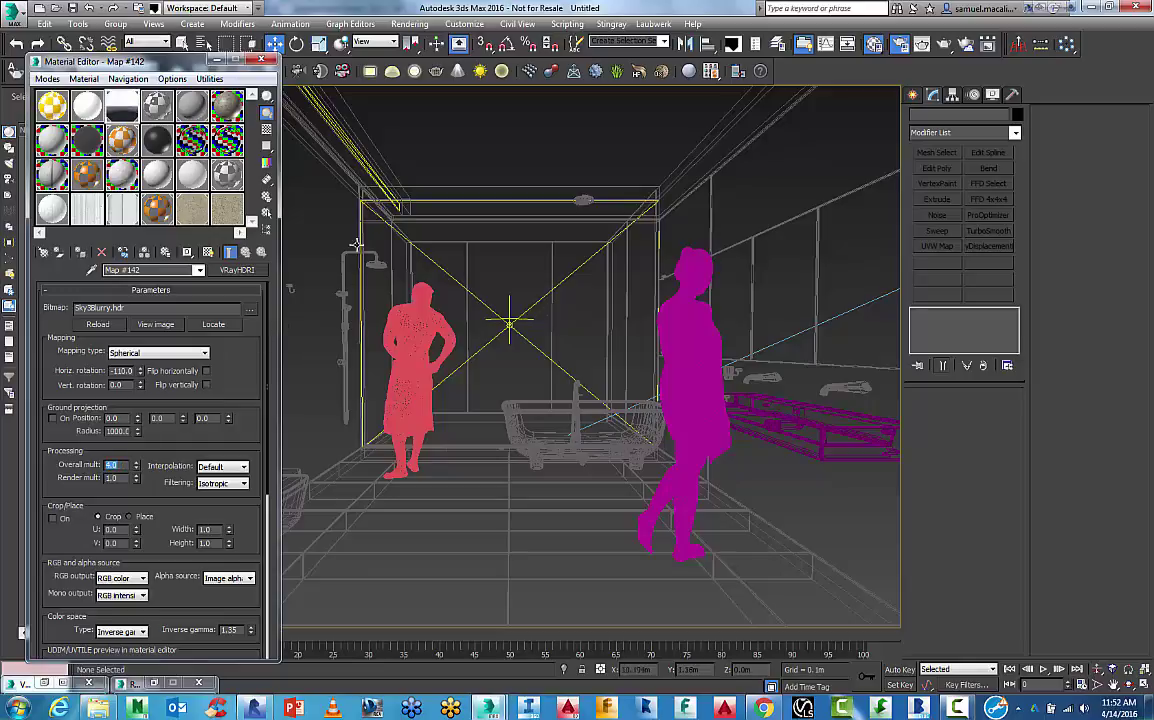
pyautogui.click(237, 61)
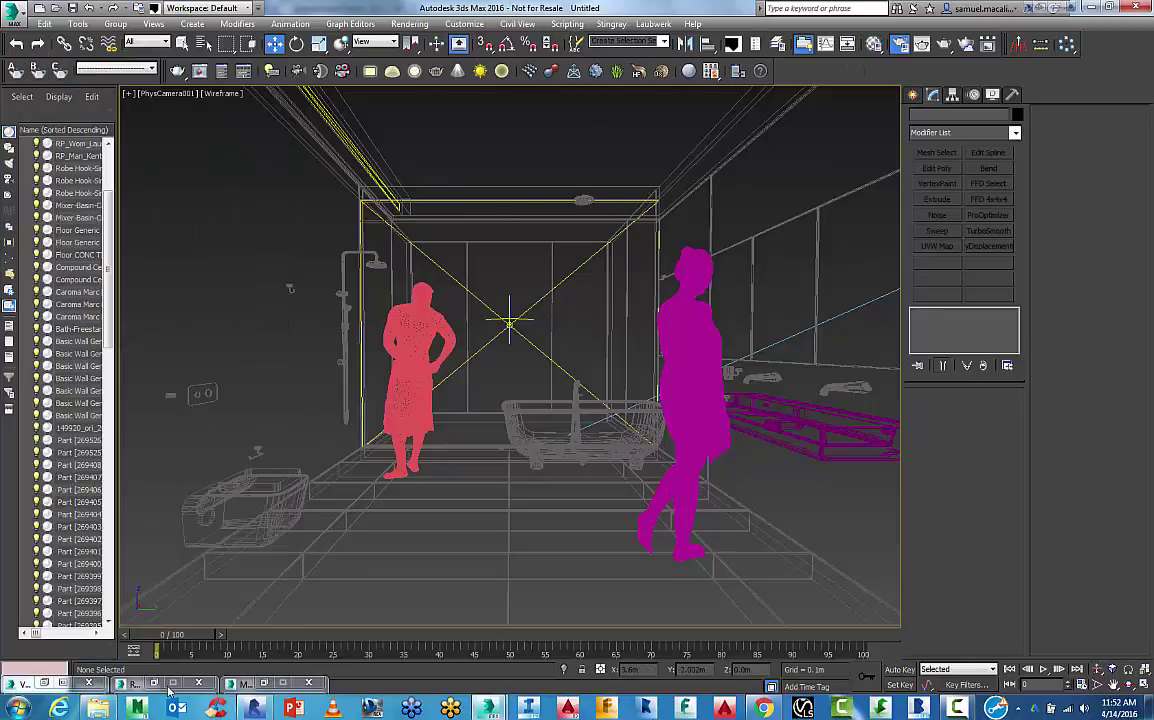
pyautogui.click(232, 683)
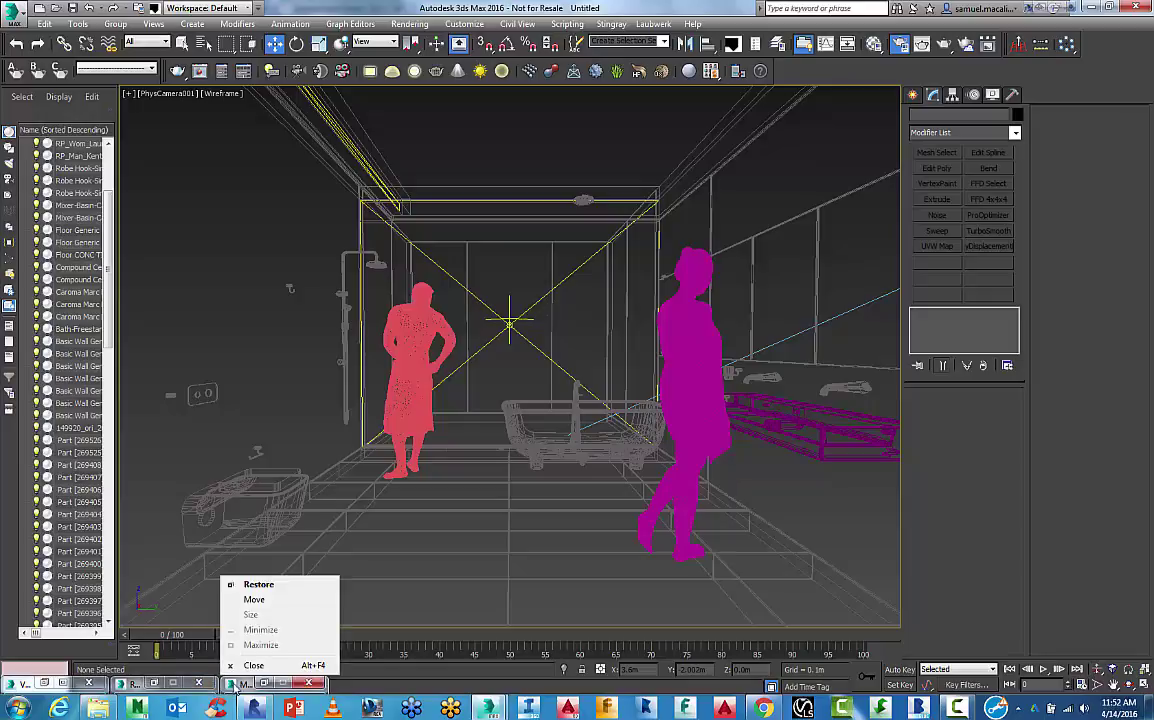
# Step: Restore Render Setup and the saved render copy, park the copy on the right, and re-render
pyautogui.click(256, 584)
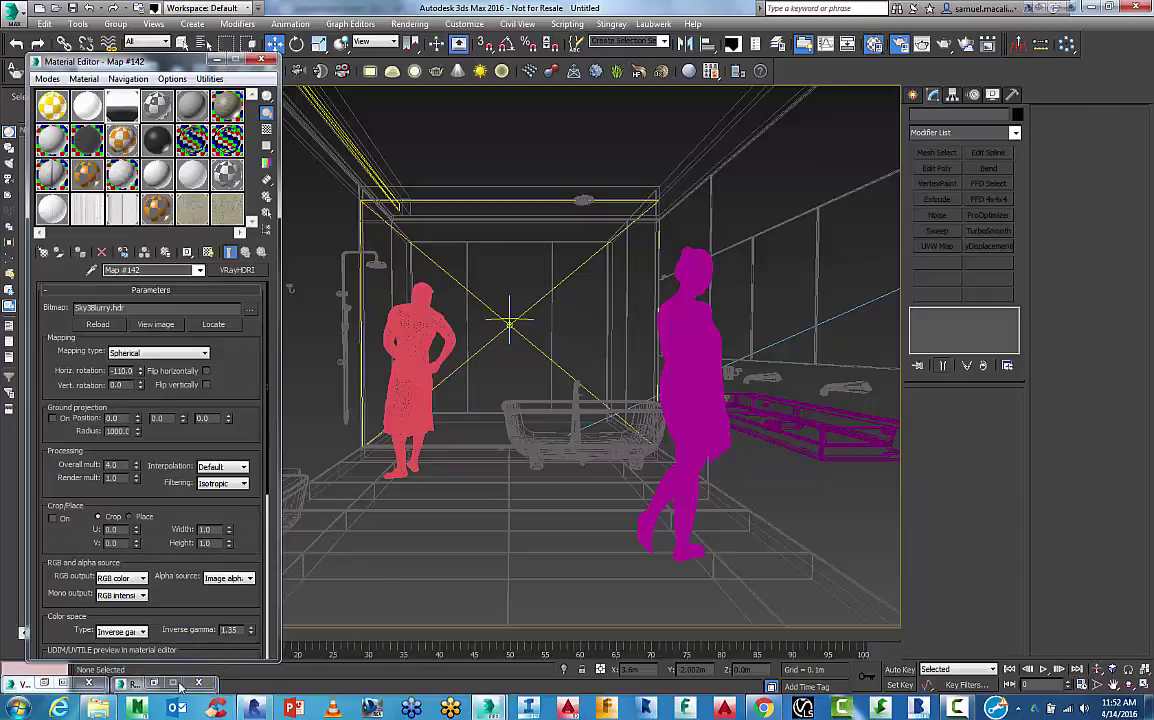
pyautogui.click(133, 683)
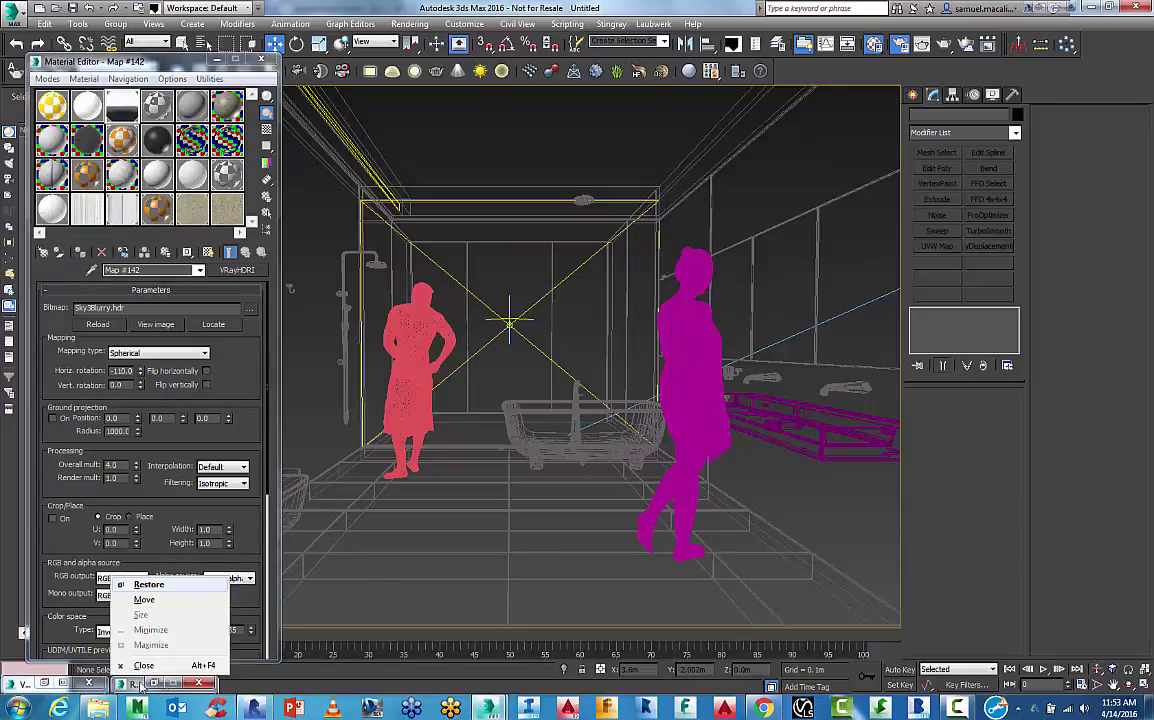
pyautogui.click(160, 586)
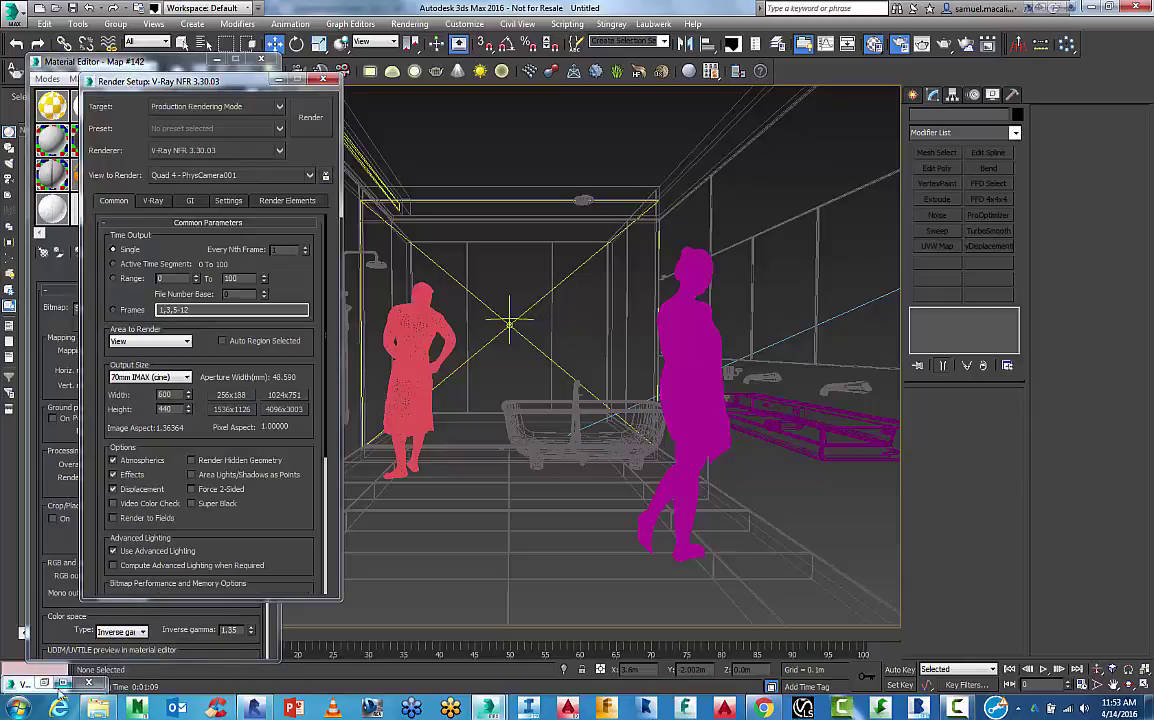
pyautogui.click(28, 684)
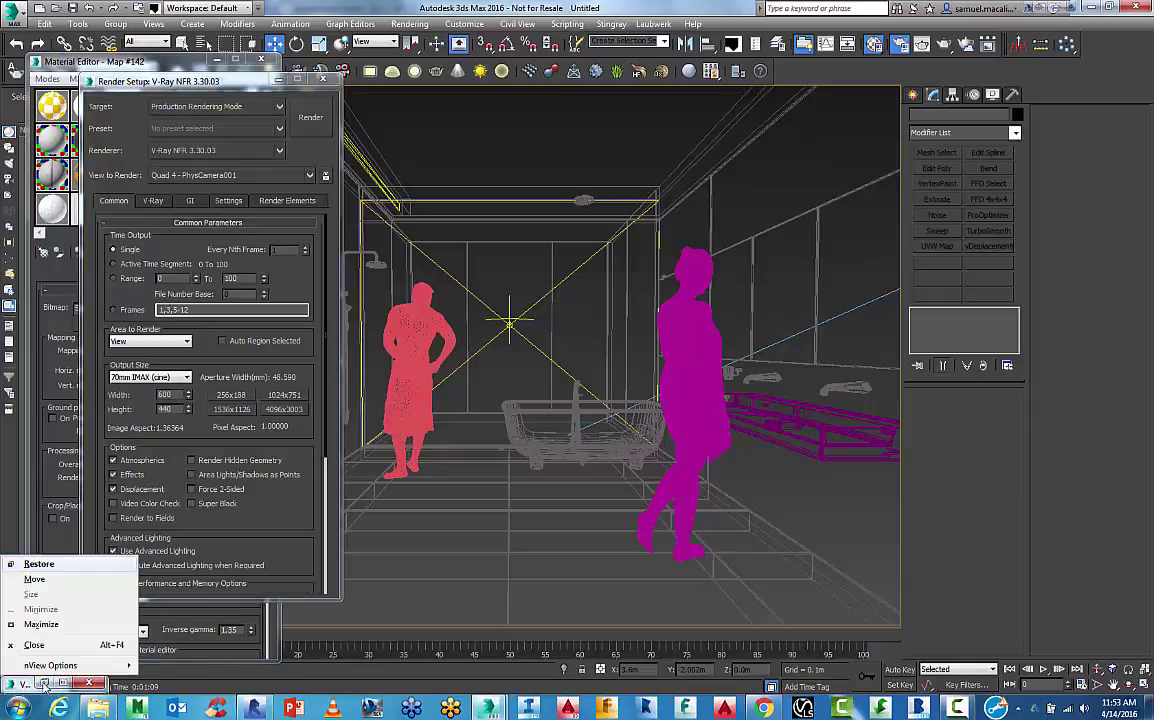
pyautogui.click(38, 564)
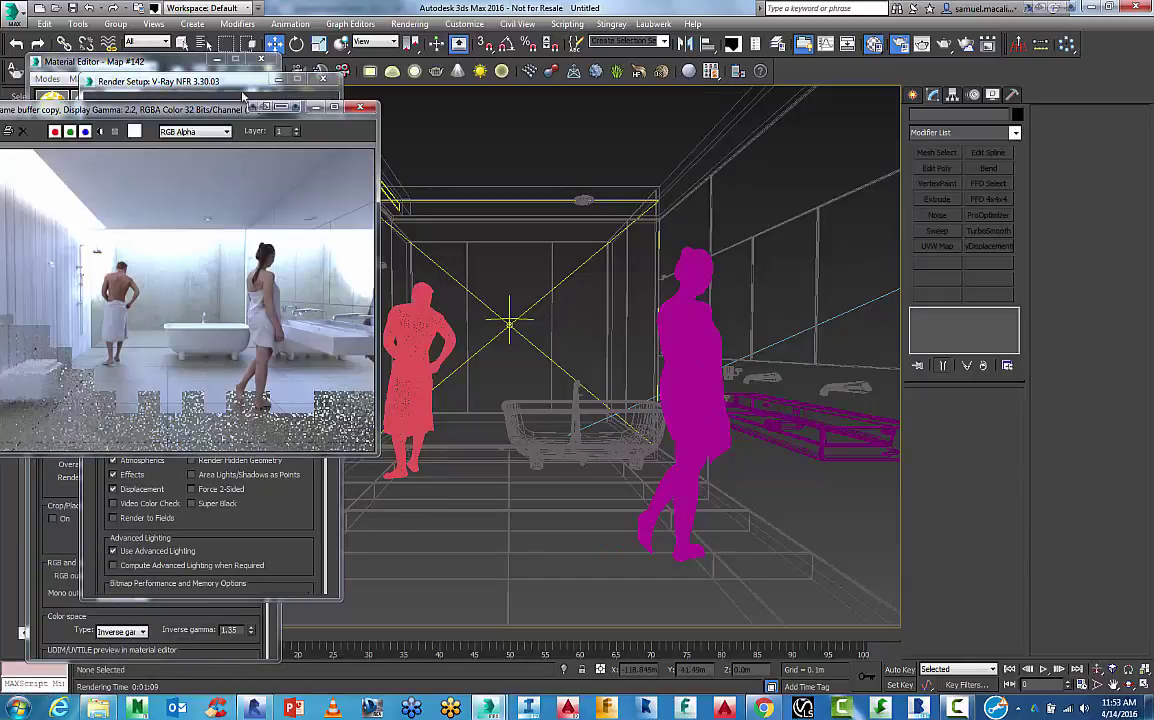
pyautogui.moveTo(215, 108); pyautogui.dragTo(430, 95)
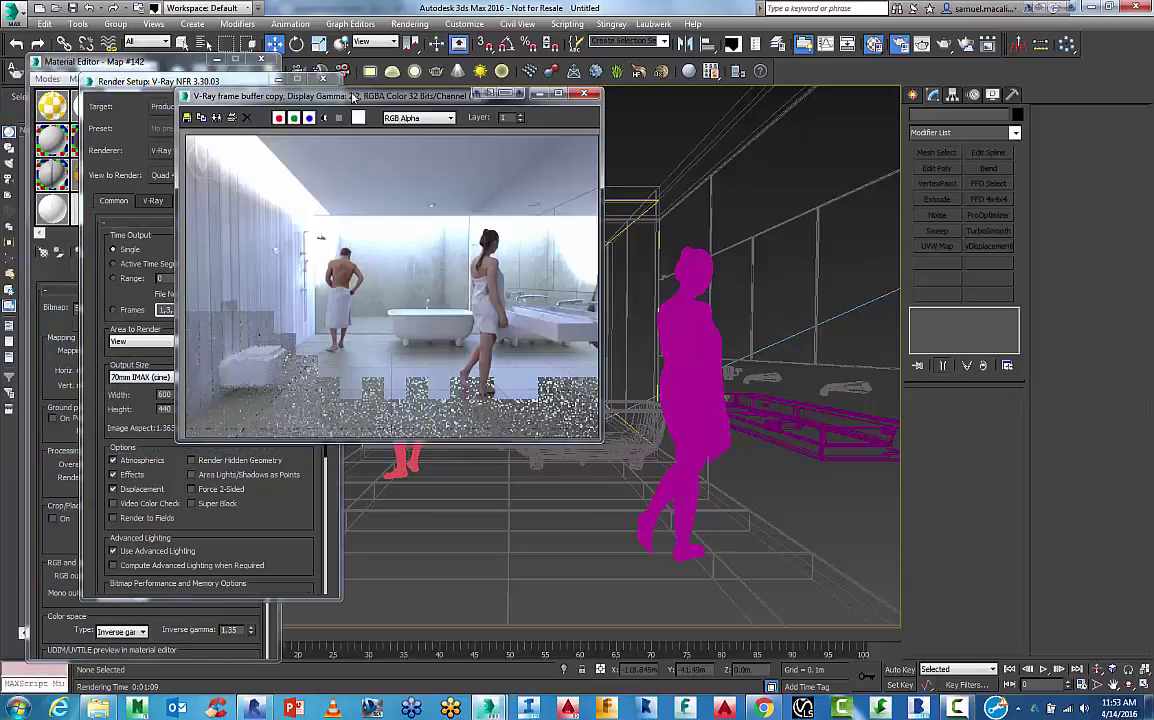
pyautogui.moveTo(352, 96); pyautogui.dragTo(887, 118)
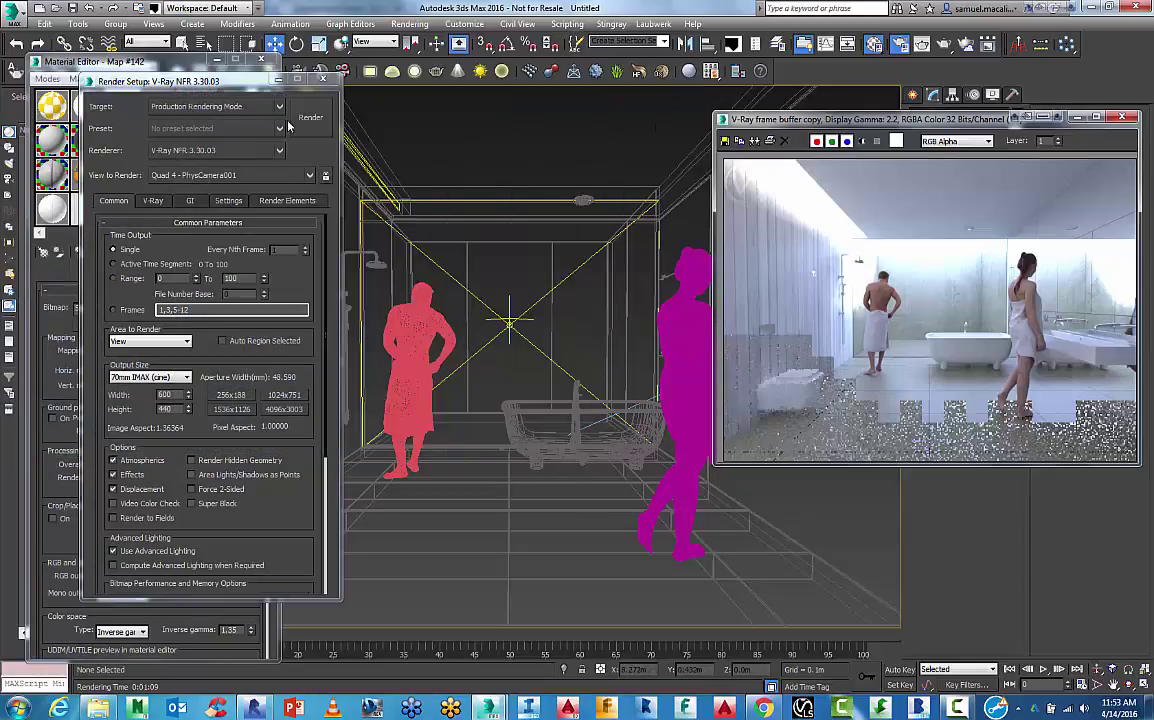
pyautogui.click(312, 117)
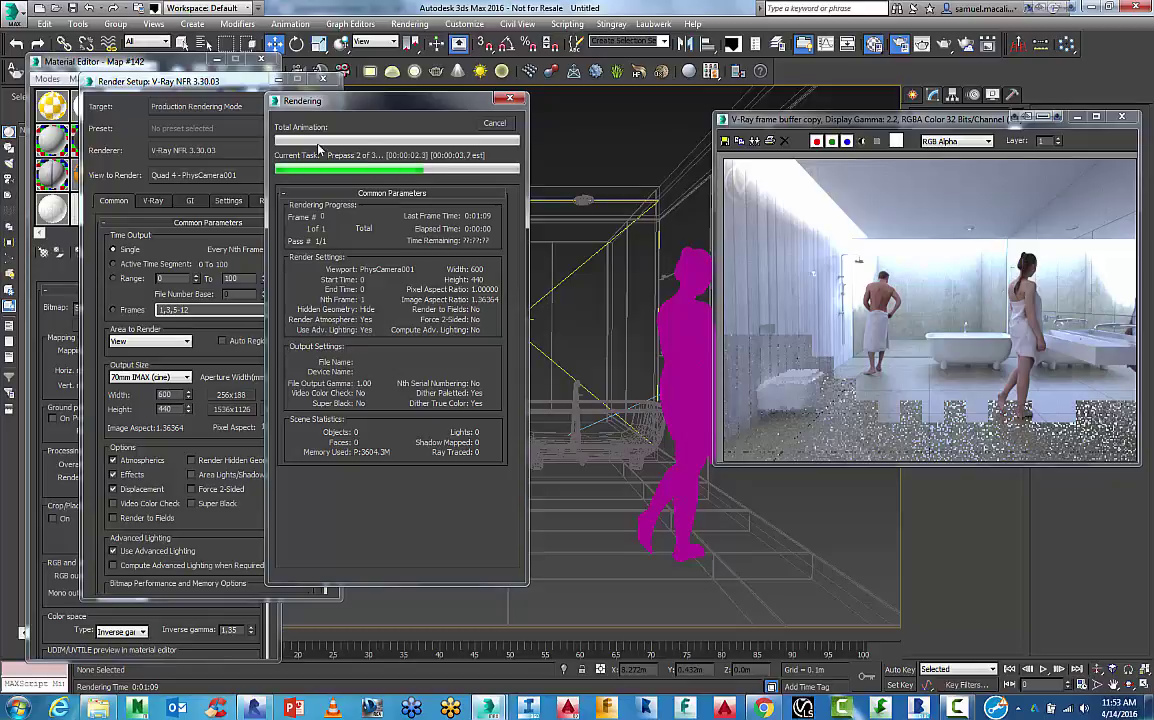
# Step: Place the darker V-Ray render window beside the earlier bright render copy for comparison
pyautogui.moveTo(397, 107); pyautogui.dragTo(337, 101)
pyautogui.hotkey('alt', 'Tab')
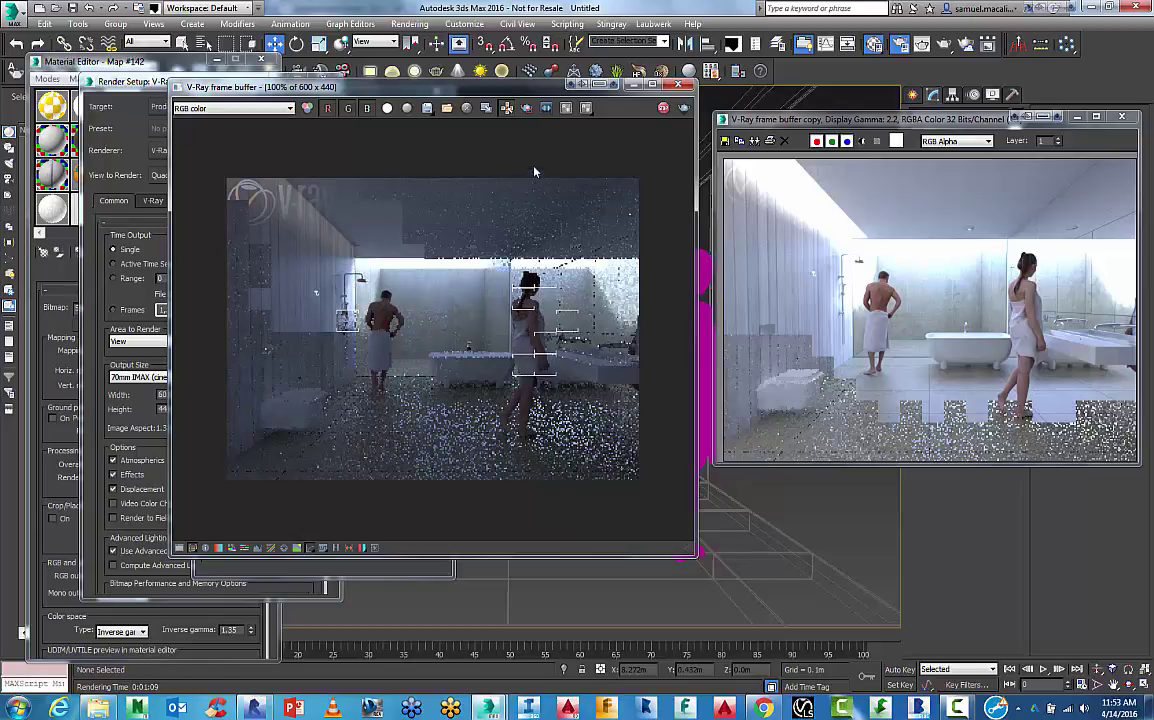
pyautogui.moveTo(480, 84); pyautogui.dragTo(395, 71)
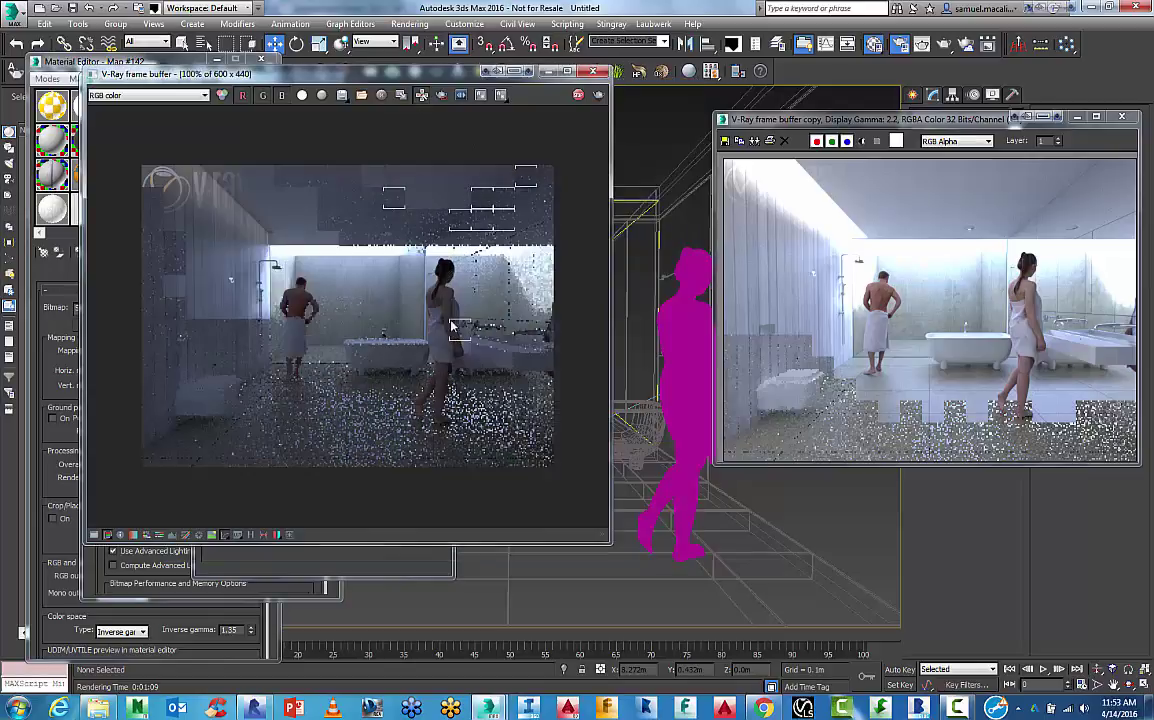